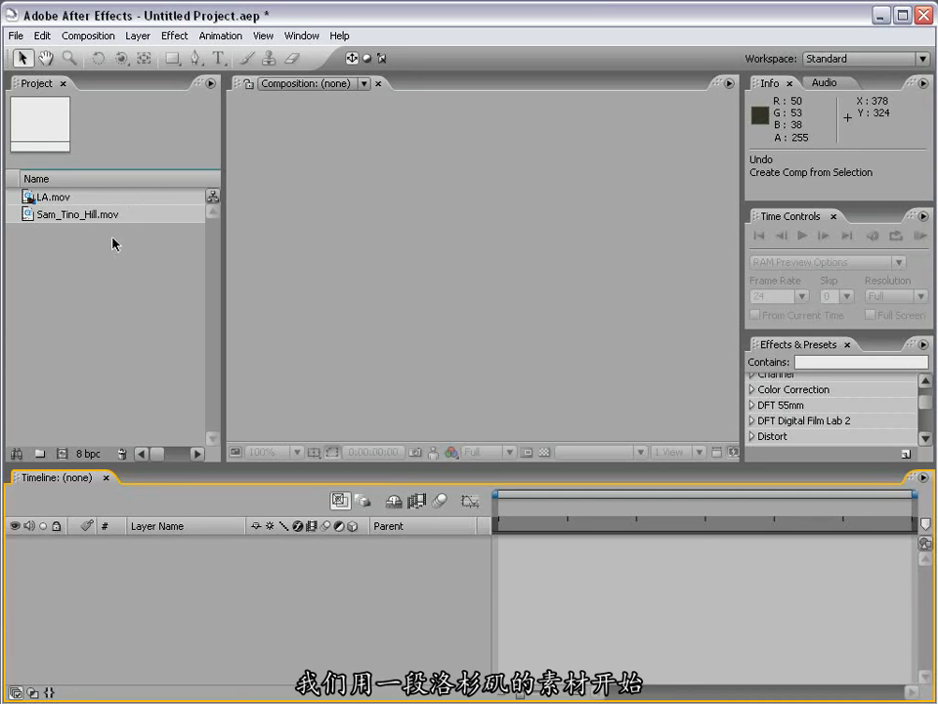
- Create a new composition from the LA.mov footage
left_click(43, 199)
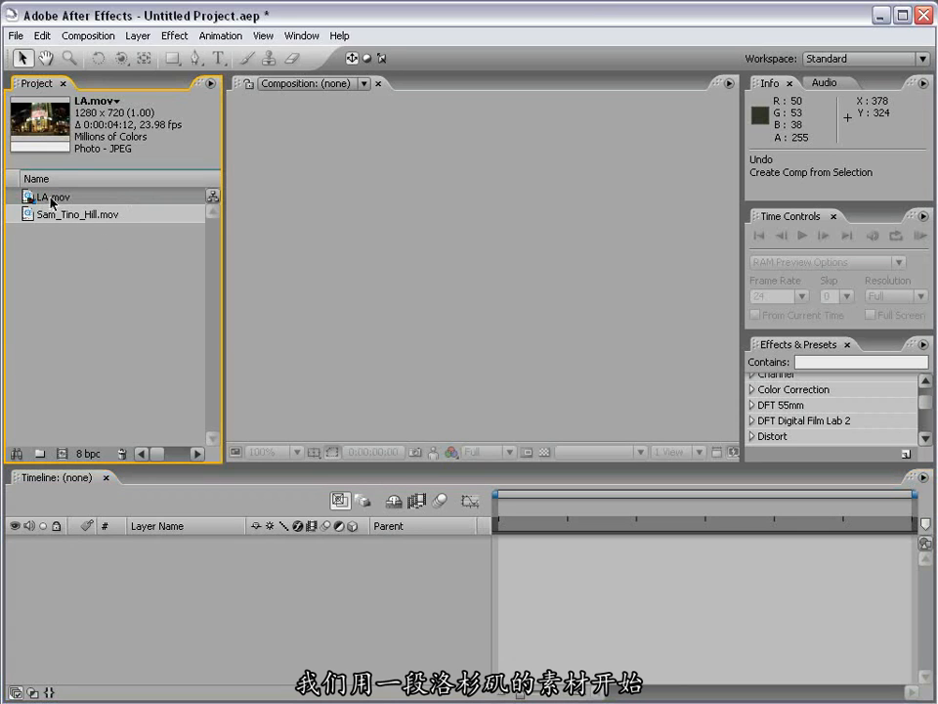
left_click_drag(27, 196, 65, 454)
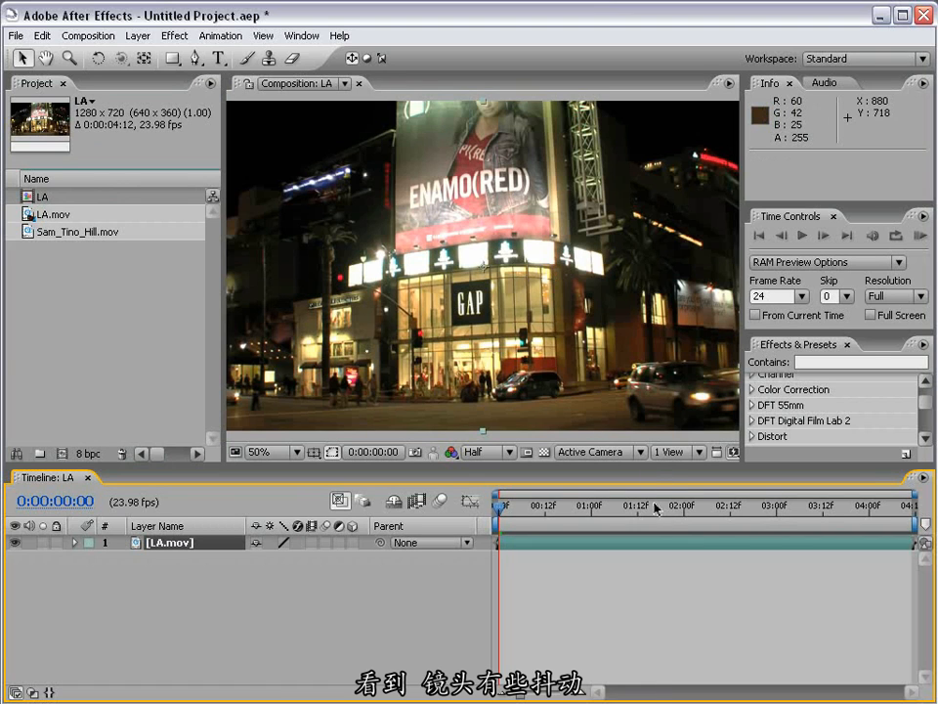
- Find the start of the shaky section in the LA composition and set the work area start to 0:00:01:17
left_click_drag(655, 508, 689, 508)
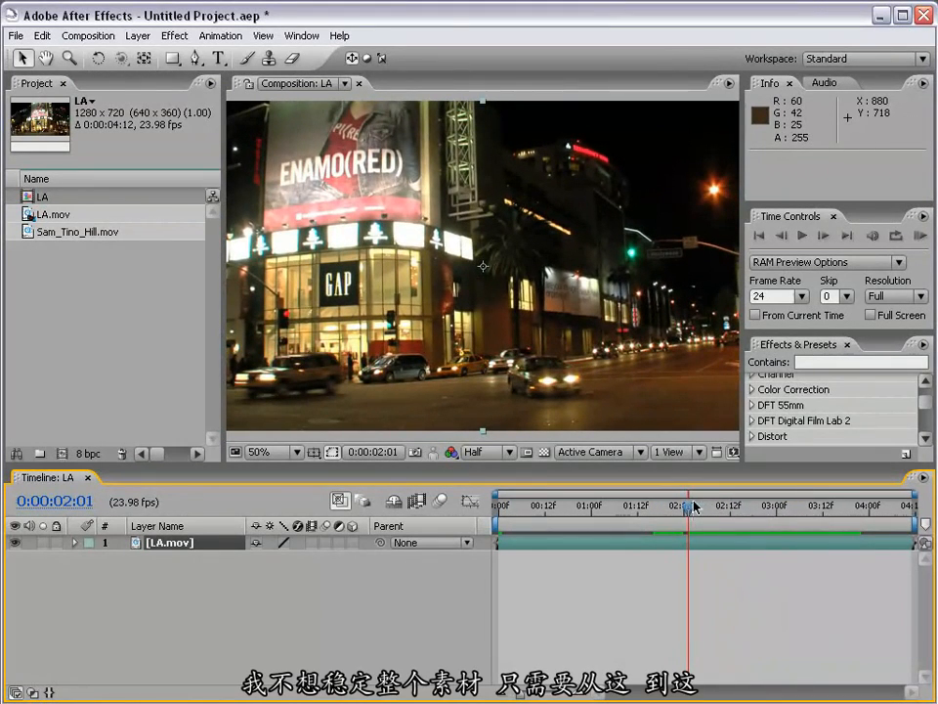
left_click_drag(674, 509, 656, 509)
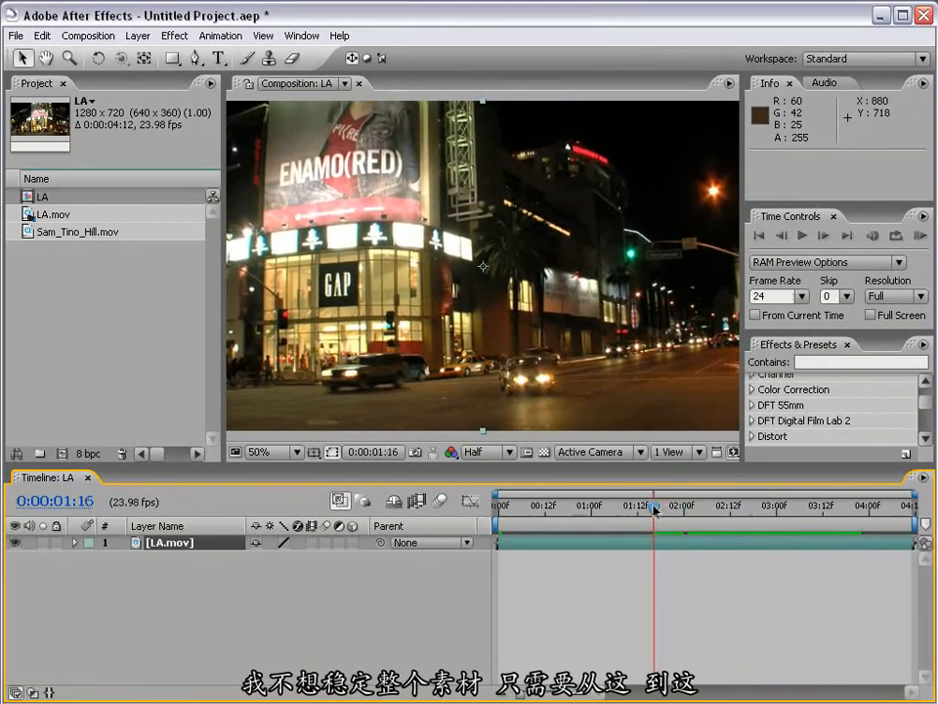
left_click(873, 515)
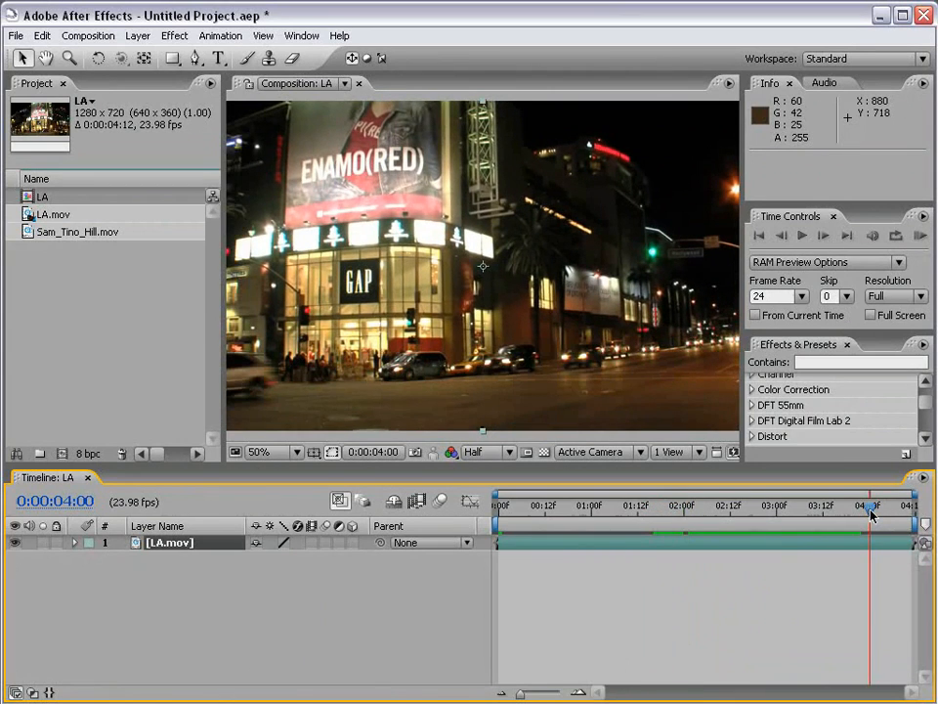
left_click_drag(873, 515, 658, 519)
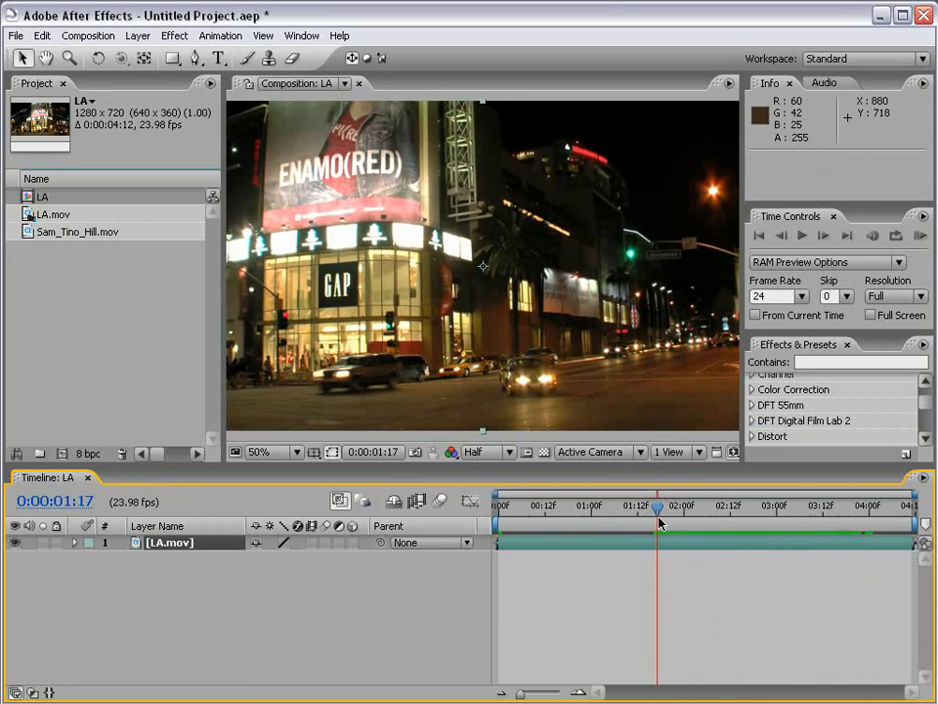
key("n")
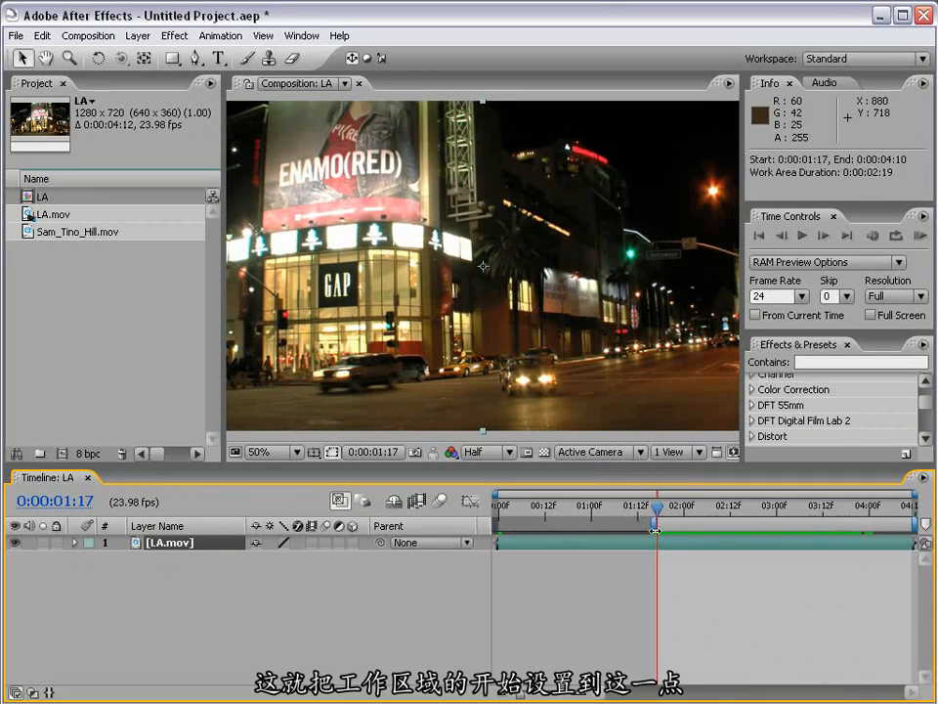
- Set the work area end to 0:00:04:01 and trim the composition to the work area
left_click_drag(653, 525, 870, 528)
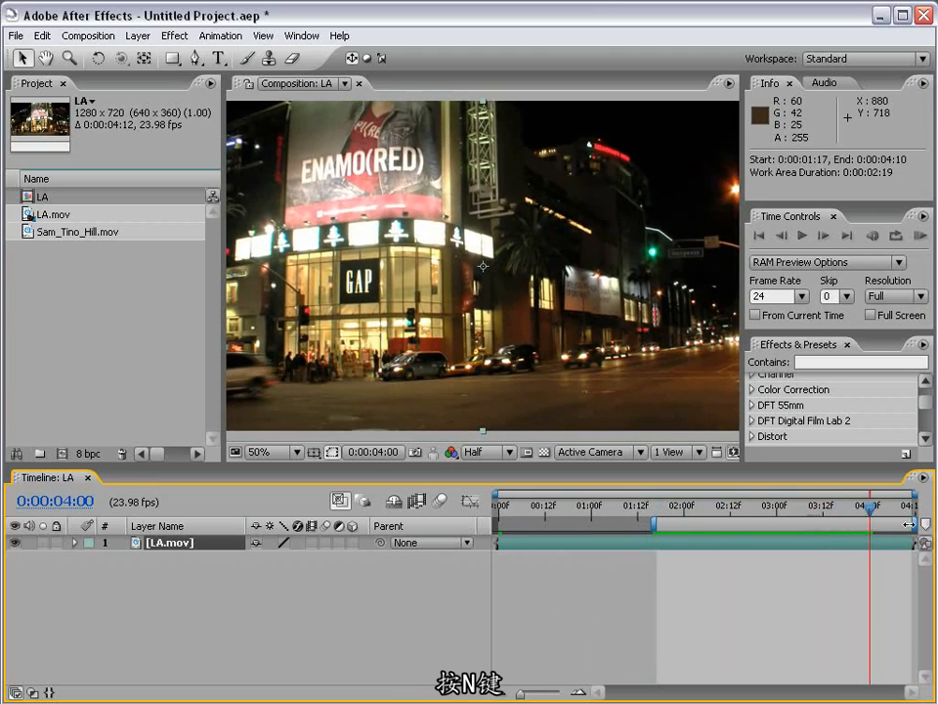
left_click_drag(909, 524, 876, 528)
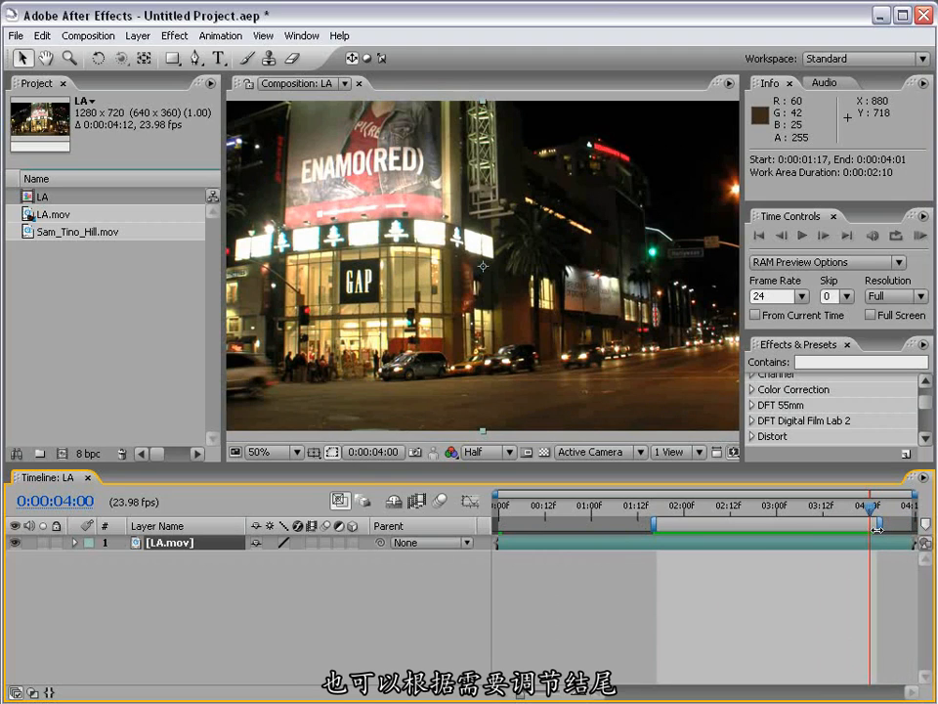
right_click(683, 526)
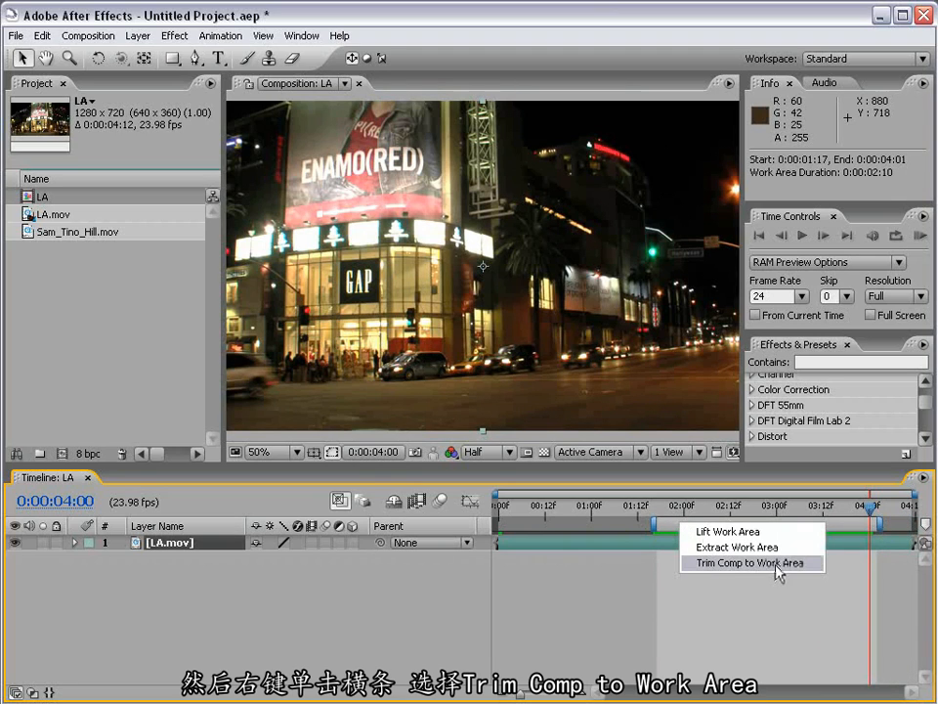
left_click(749, 563)
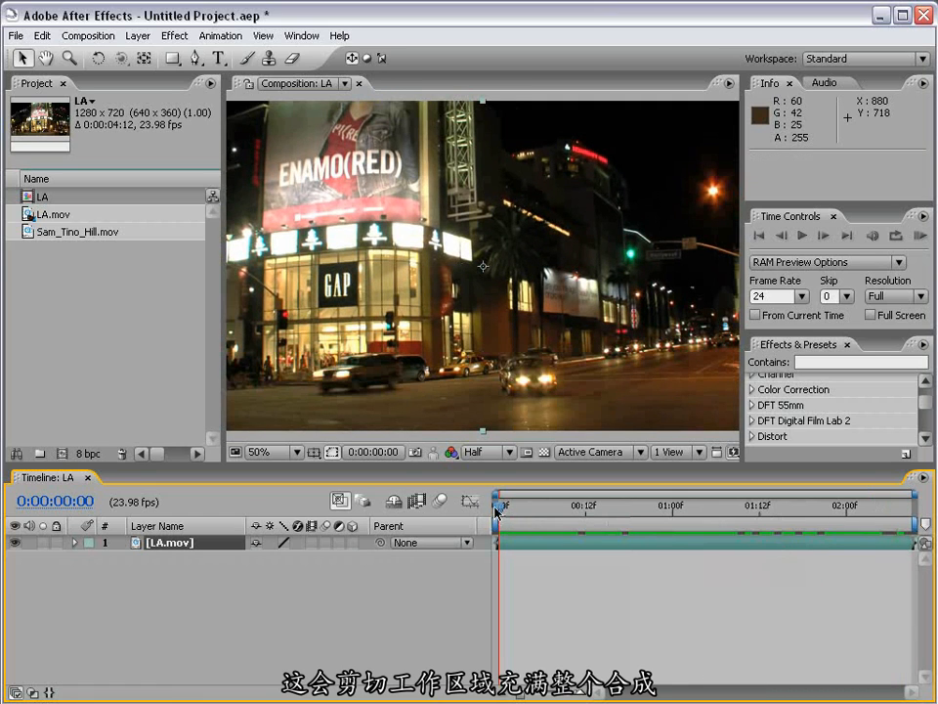
- Open the LA.mov layer in its own Layer viewer and compare it with the composition view, ending on the layer view
left_click_drag(499, 504, 490, 540)
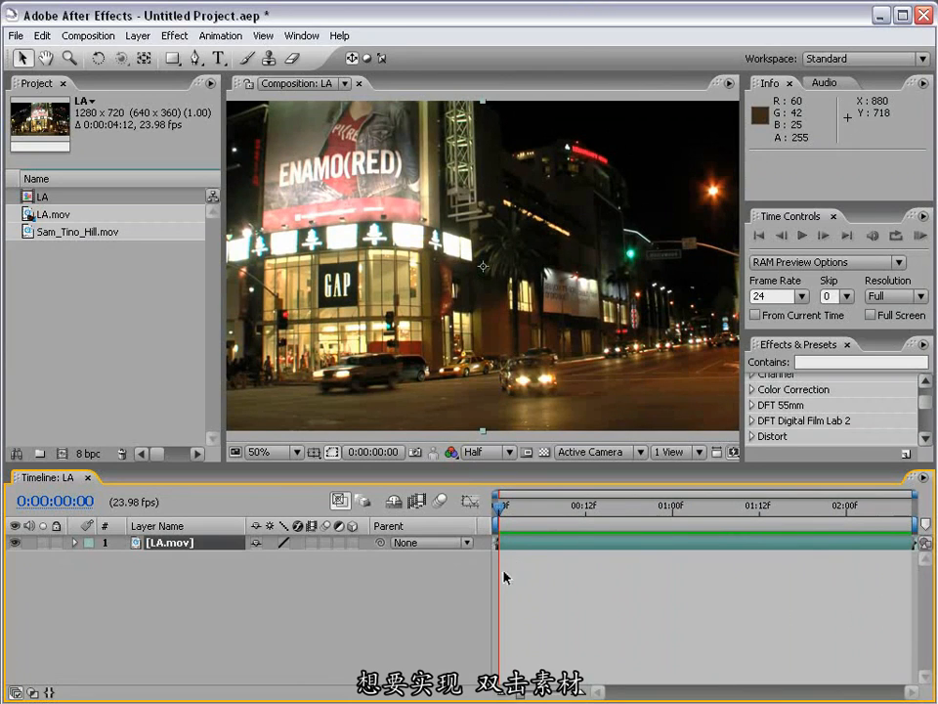
double_click(513, 544)
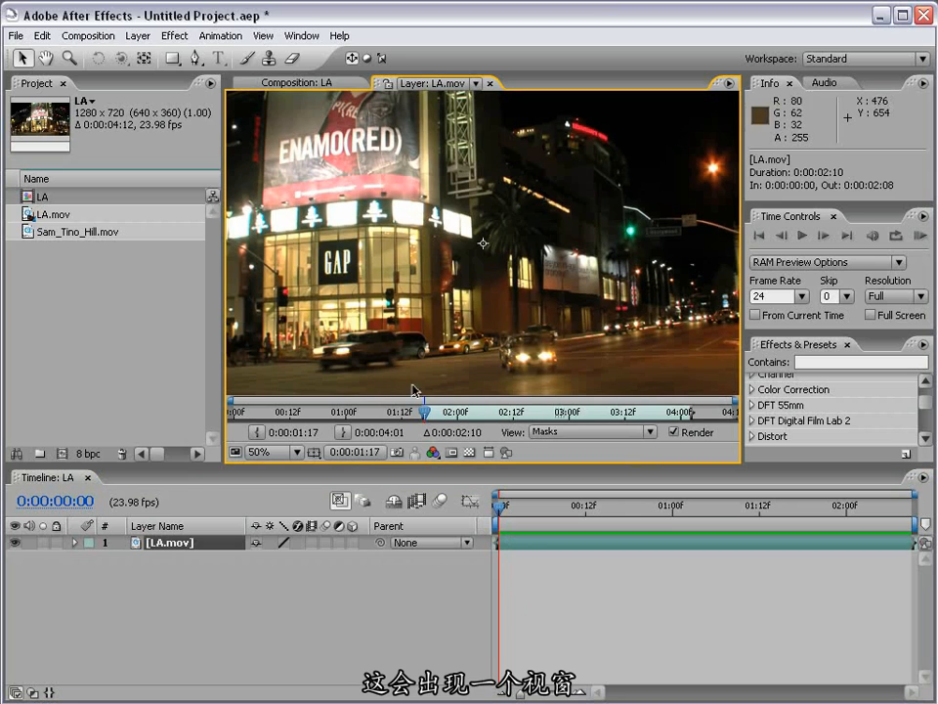
left_click(294, 83)
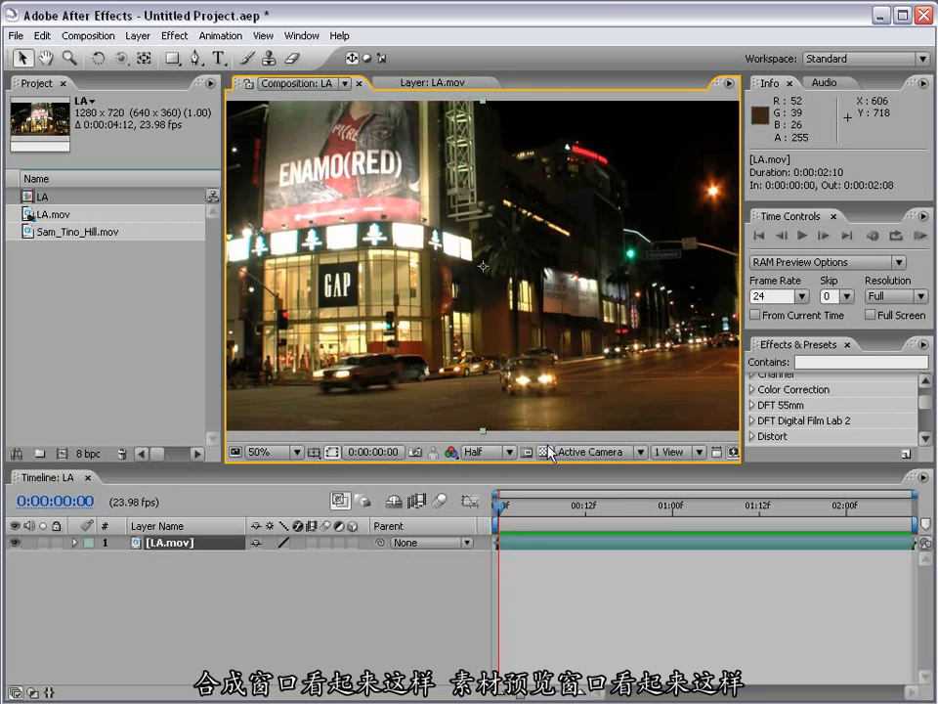
left_click(428, 84)
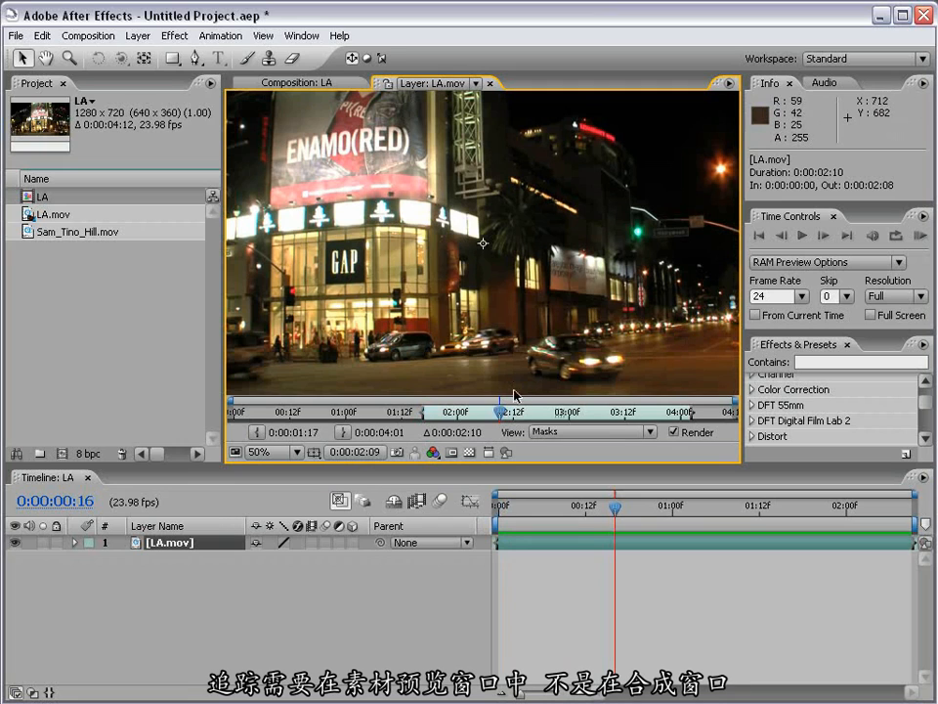
left_click(294, 83)
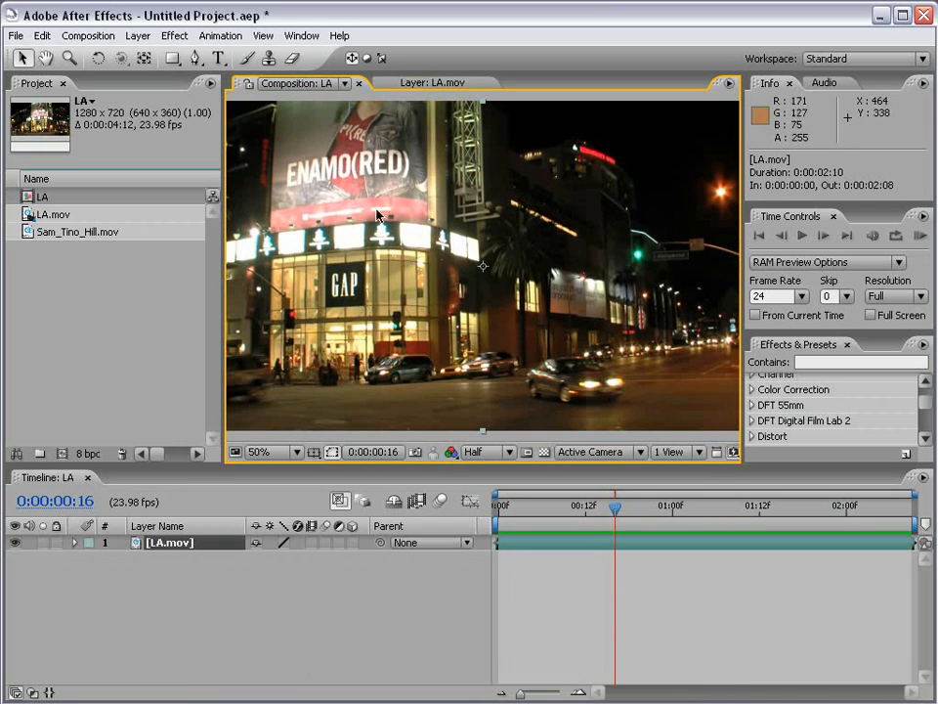
double_click(522, 545)
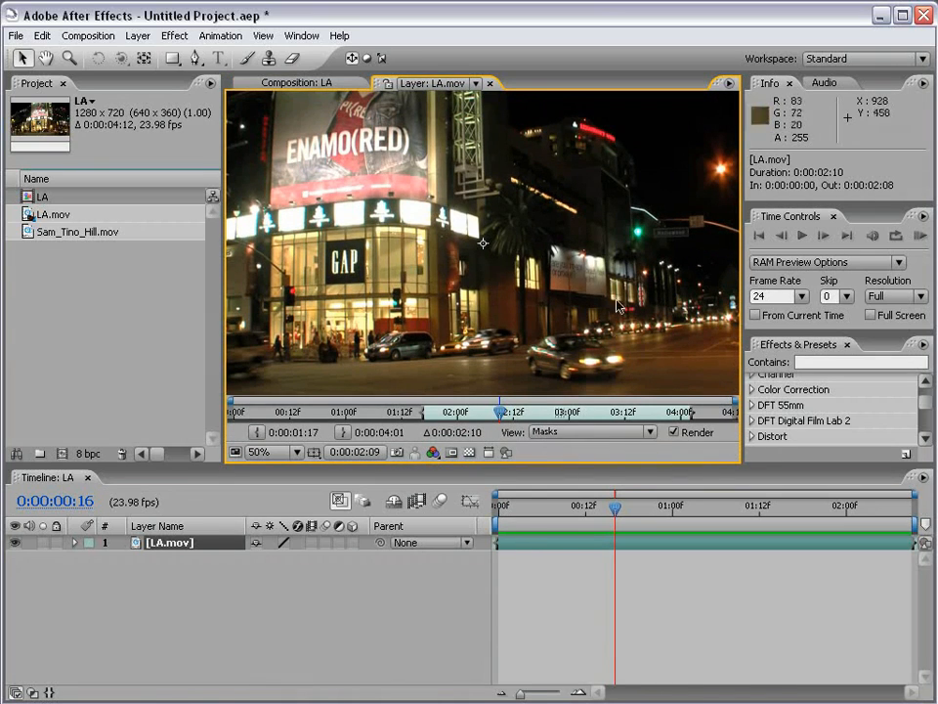
- Show the Tracker Controls and narrow the Project panel to give the layer view more room
left_click(304, 36)
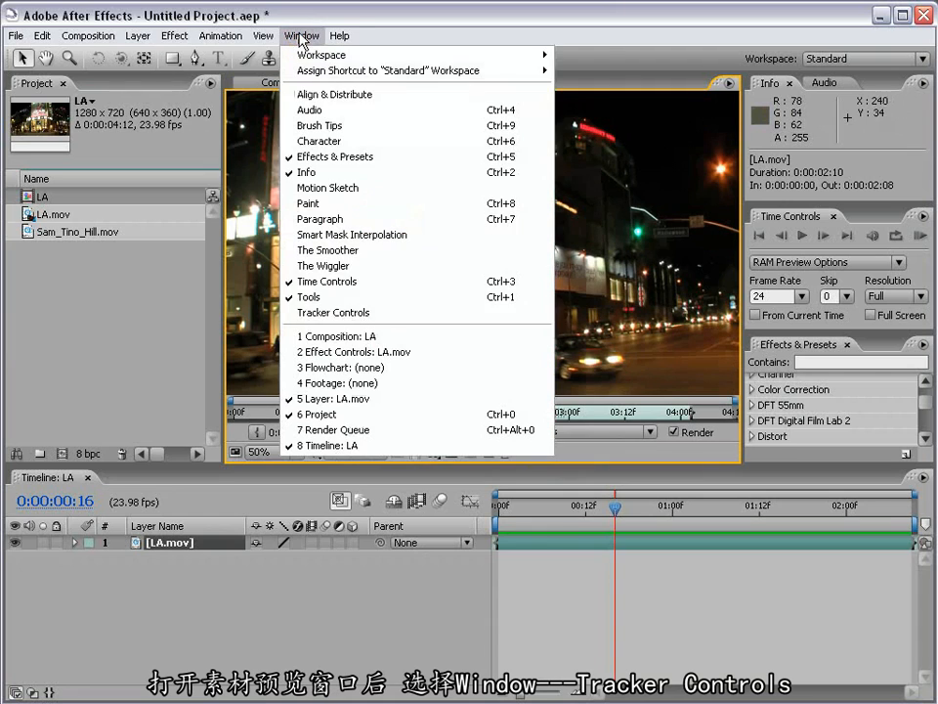
left_click(387, 314)
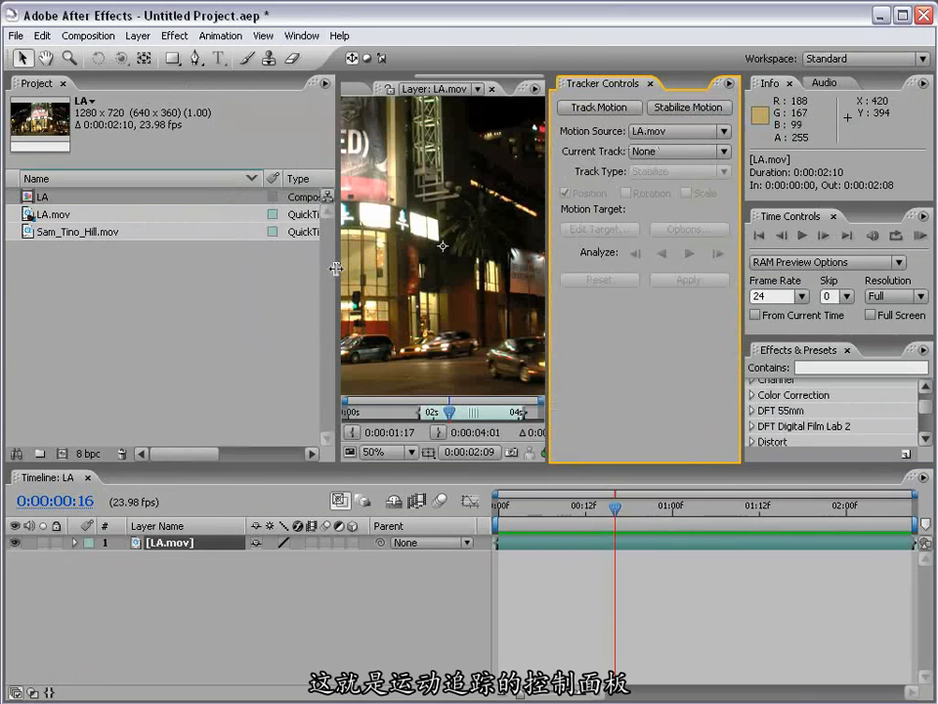
left_click_drag(336, 269, 97, 266)
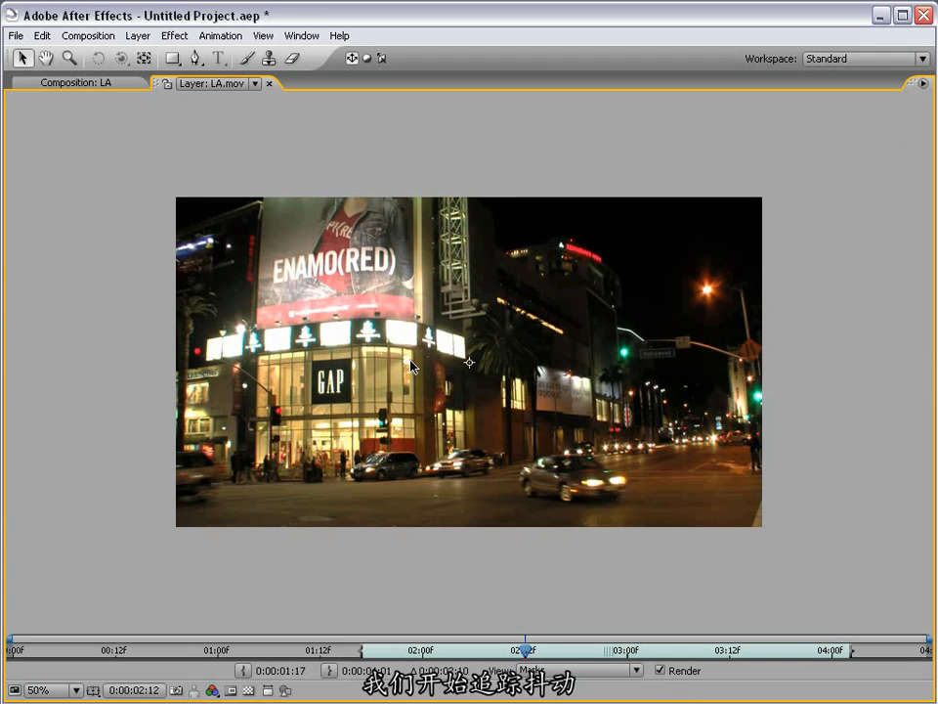
key("grave")
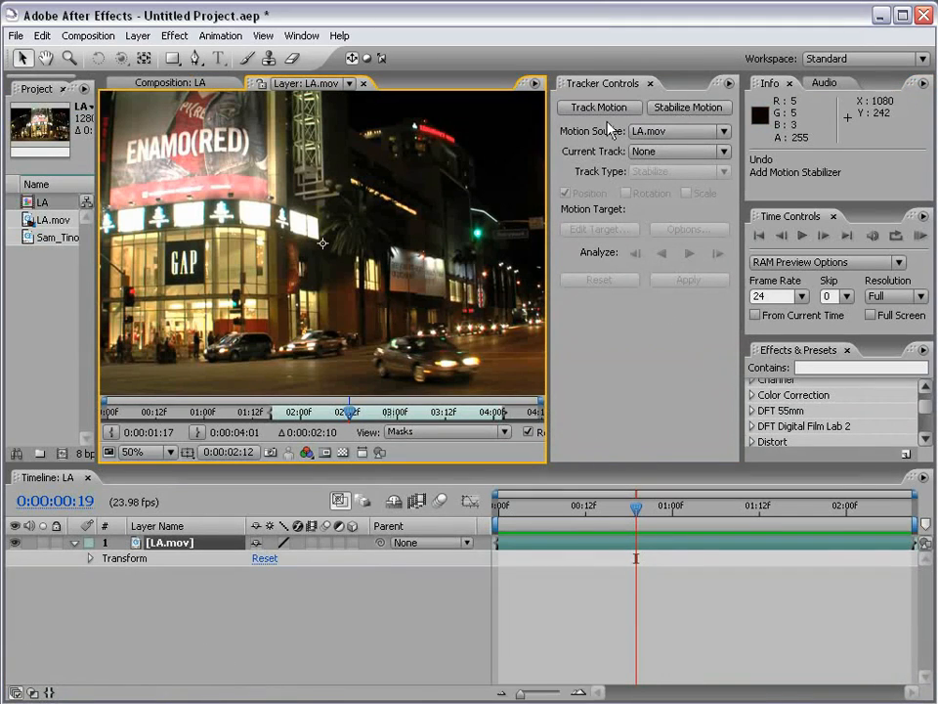
- Add a Stabilize Motion tracker to LA.mov and move its track point to the dark area below the lit sign
left_click(691, 110)
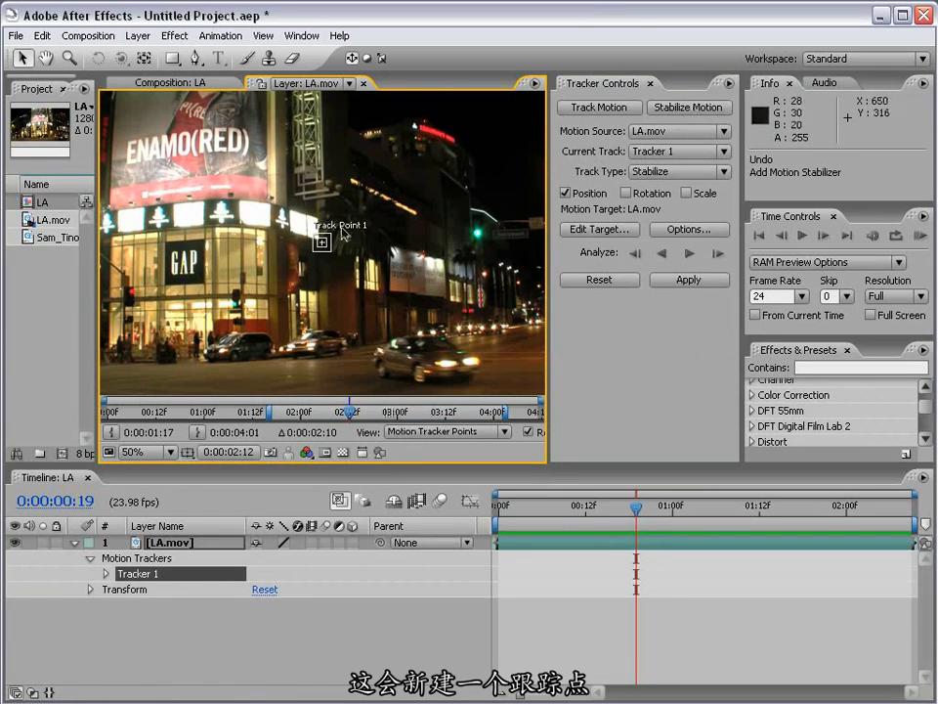
scroll(330, 250, "up", 1)
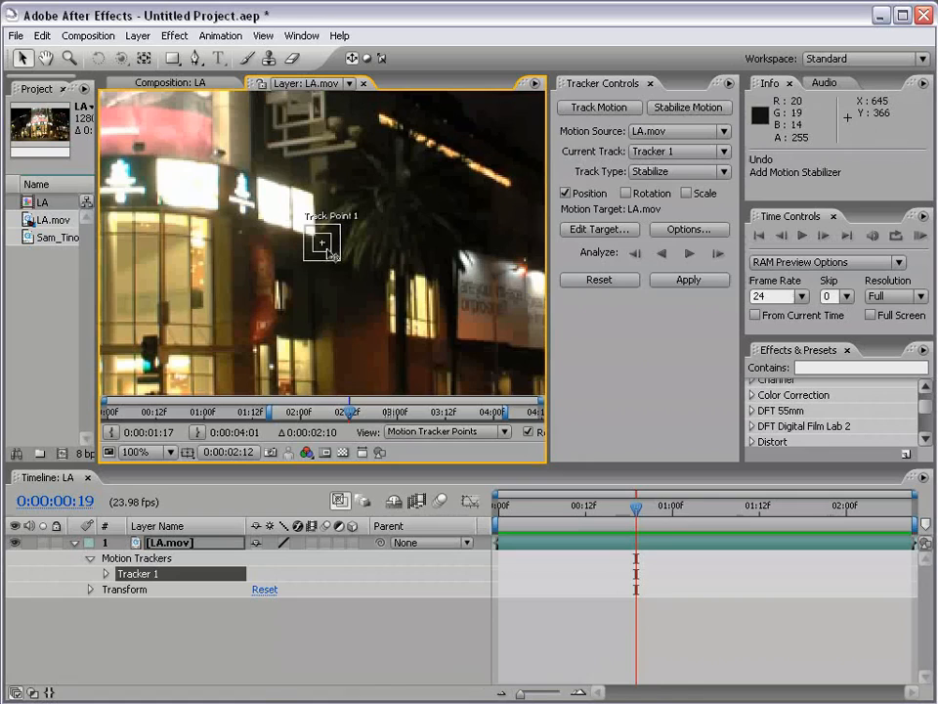
scroll(329, 252, "up", 1)
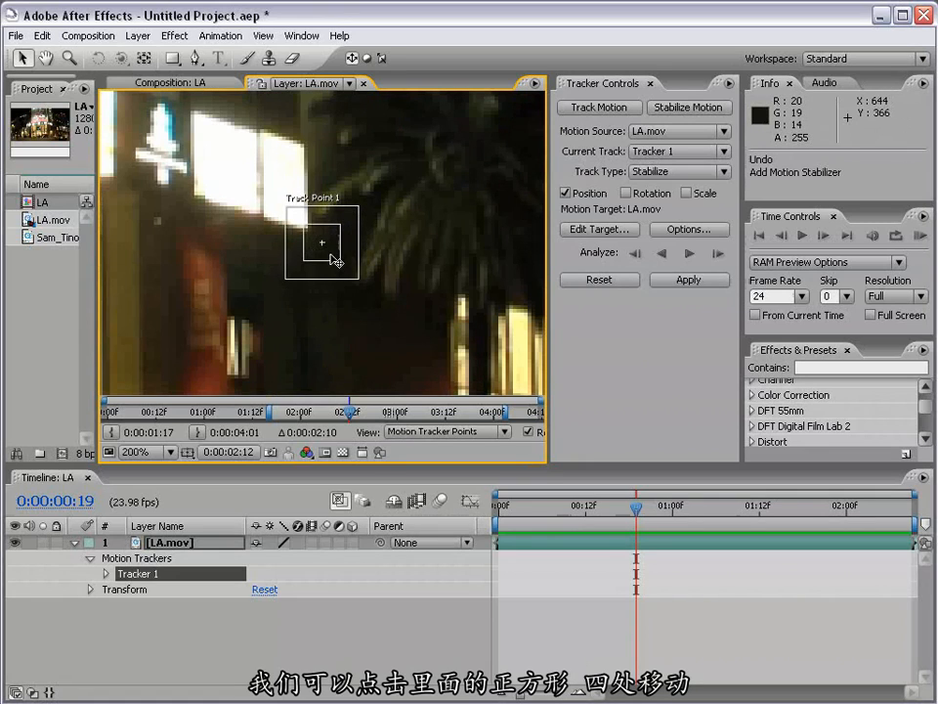
left_click_drag(336, 259, 330, 312)
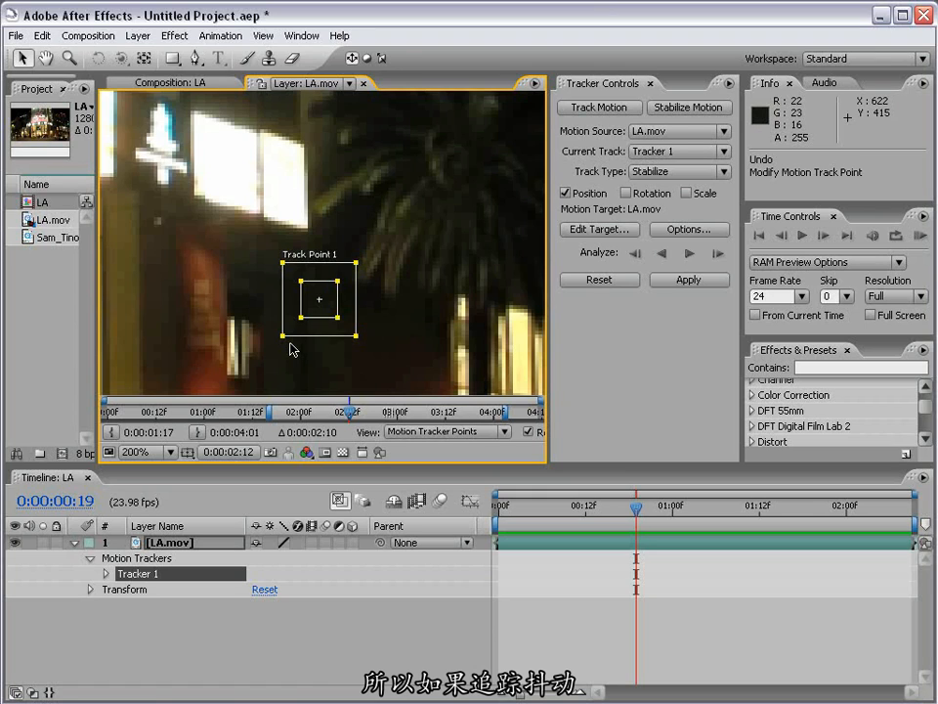
- Enlarge the outer search region of Track Point 1 to about three times the width of the inner feature box
left_click_drag(360, 339, 378, 351)
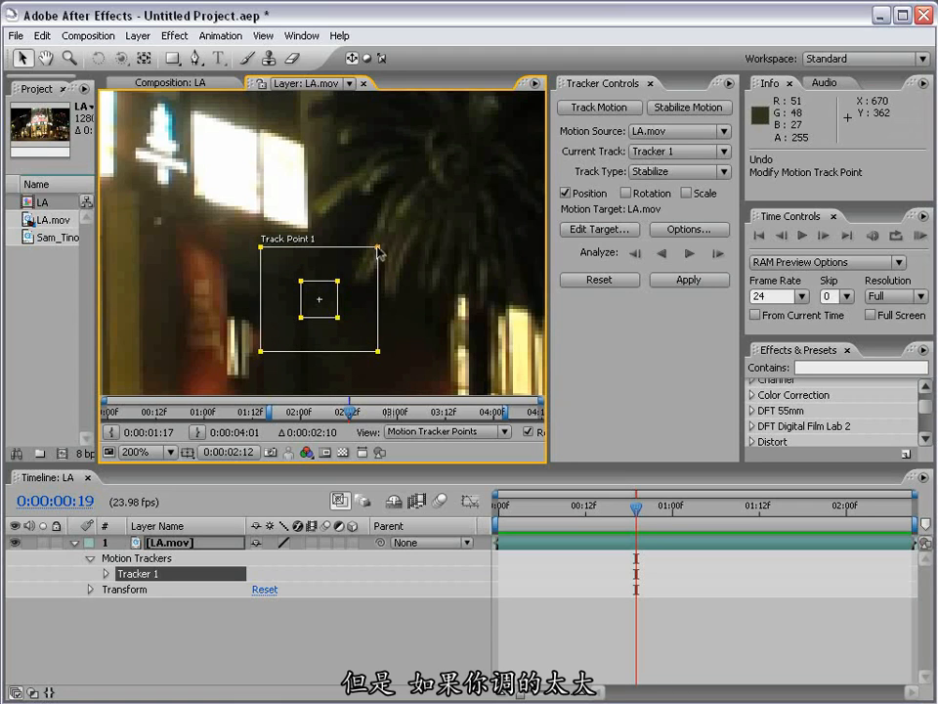
left_click_drag(378, 250, 432, 208)
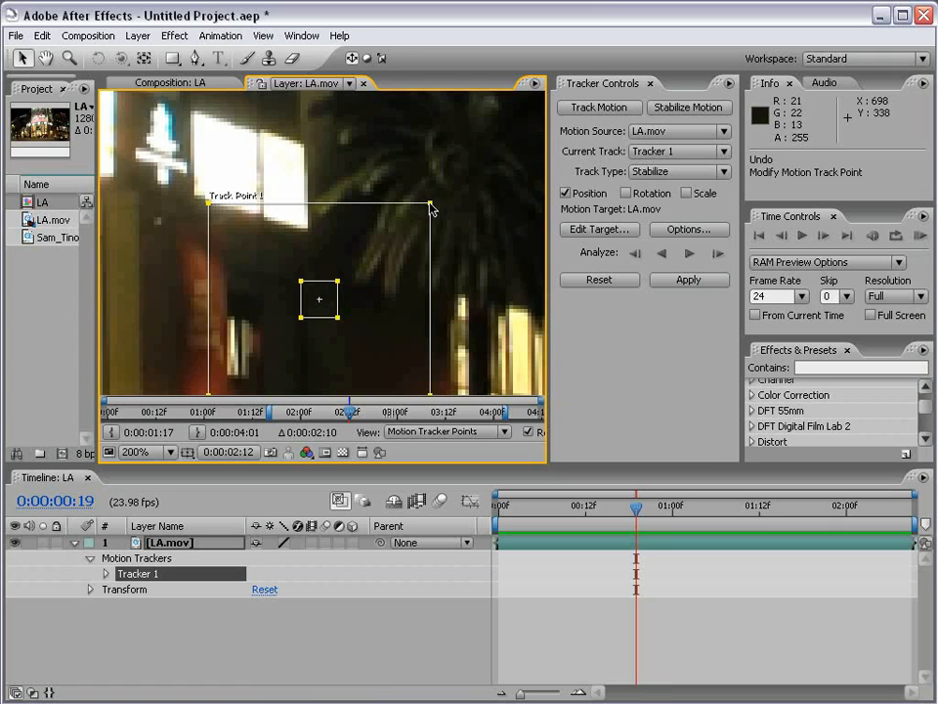
left_click_drag(433, 208, 375, 247)
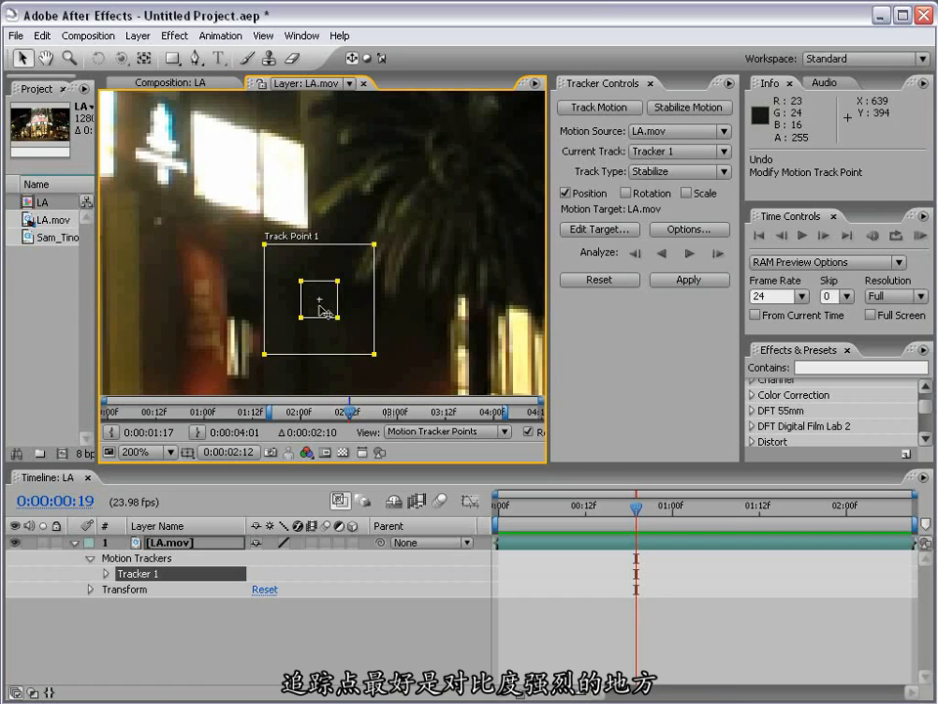
- Move Track Point 1 onto the high-contrast lower-right corner of the white lit sign panel beside the palm tree
left_click_drag(326, 311, 317, 243)
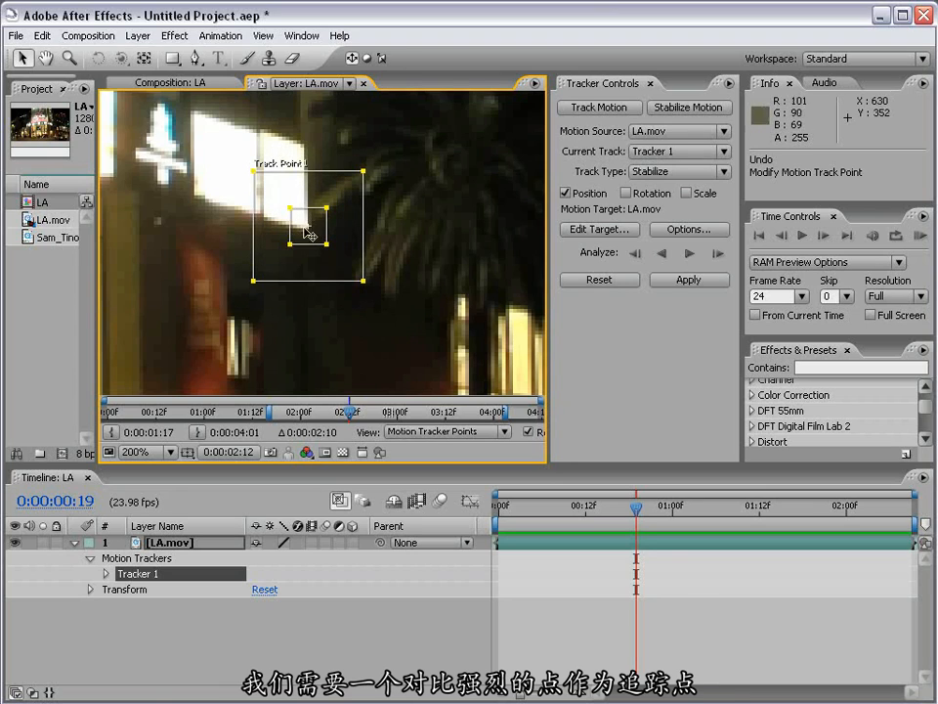
scroll(327, 243, "up", 2)
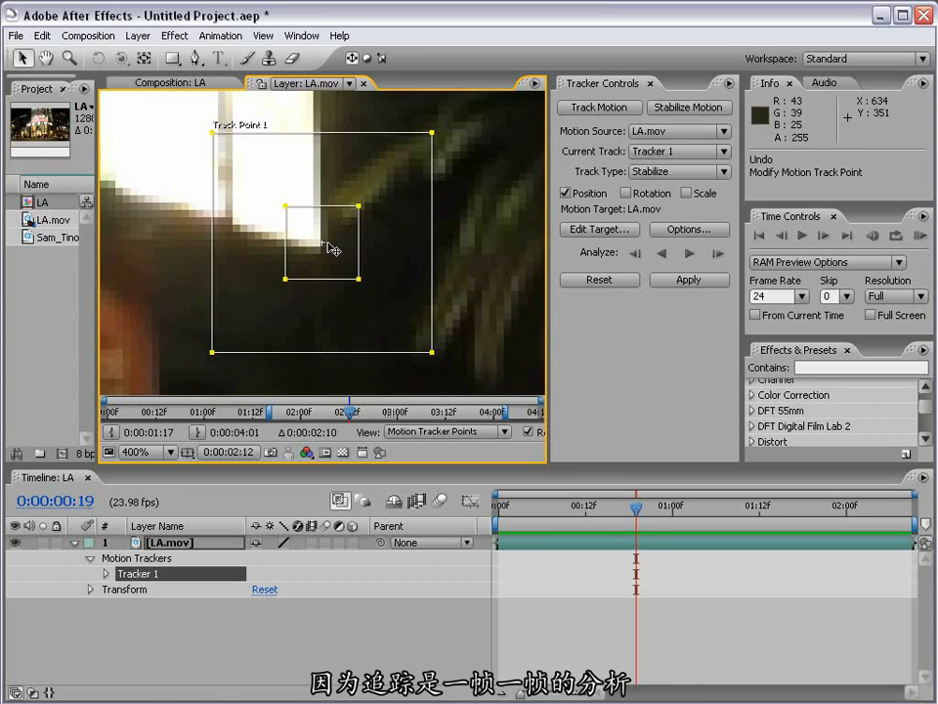
key("comma")
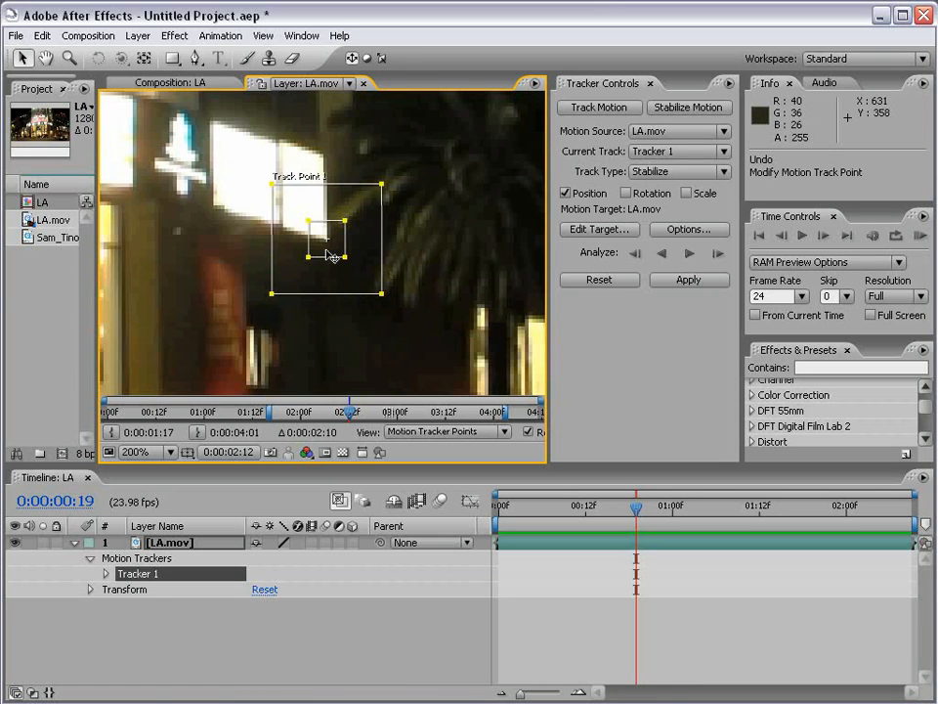
- Try Track Point 1 over the palm fronds and return it to the corner of the white lit sign panel
left_click_drag(332, 256, 419, 253)
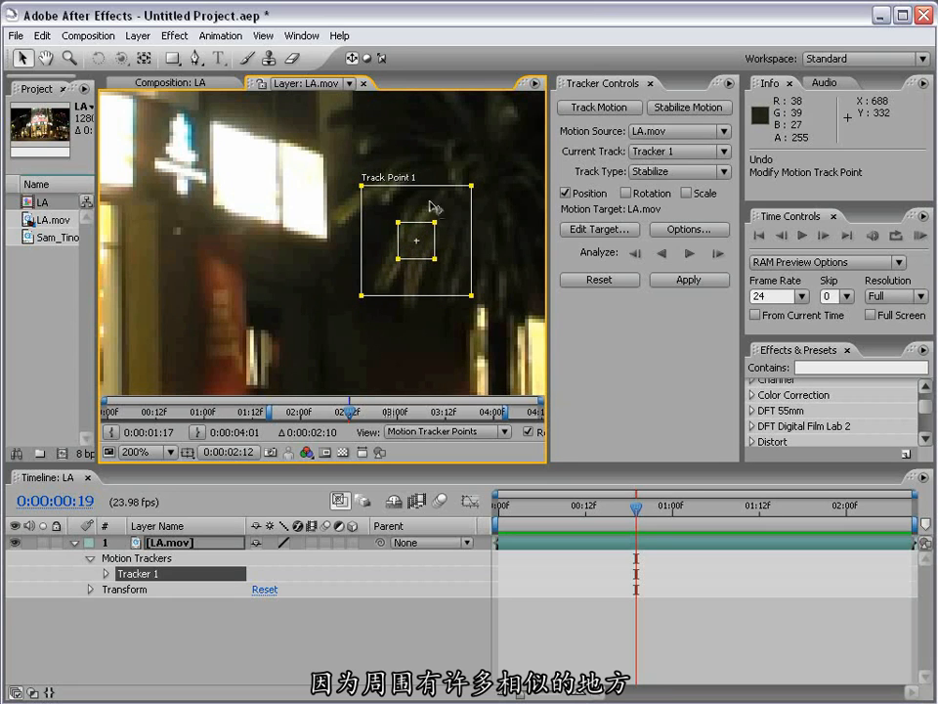
left_click_drag(424, 256, 440, 232)
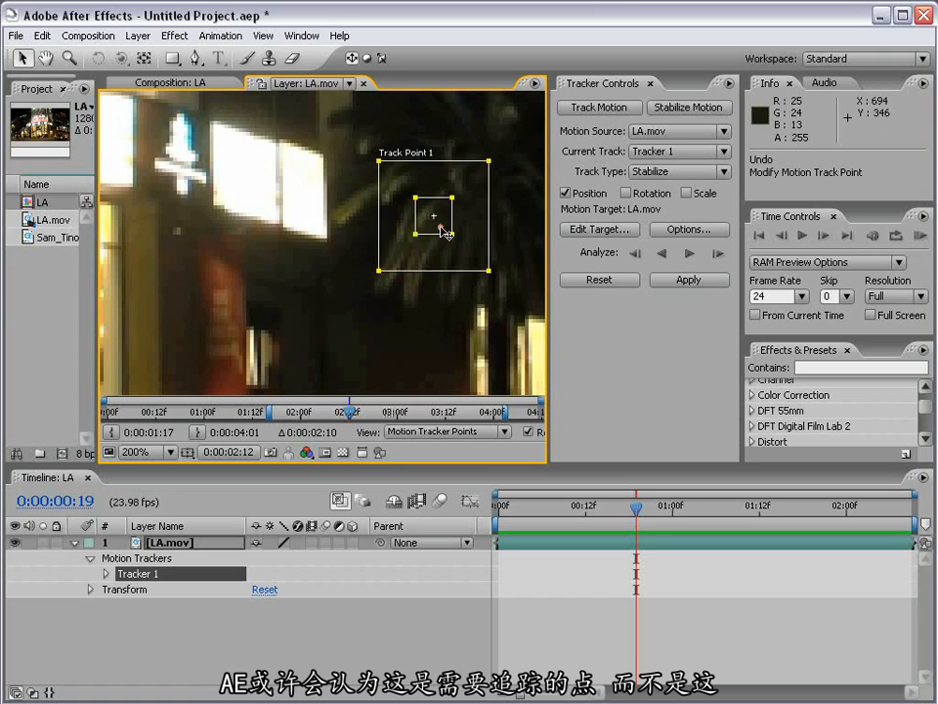
left_click_drag(442, 226, 329, 262)
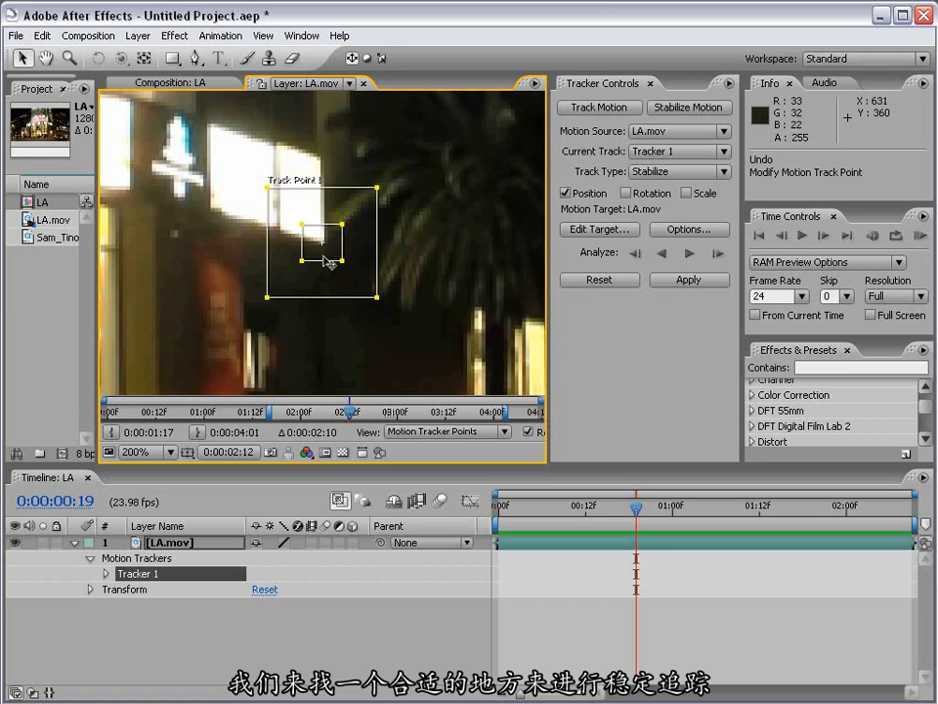
scroll(329, 262, "down", 2)
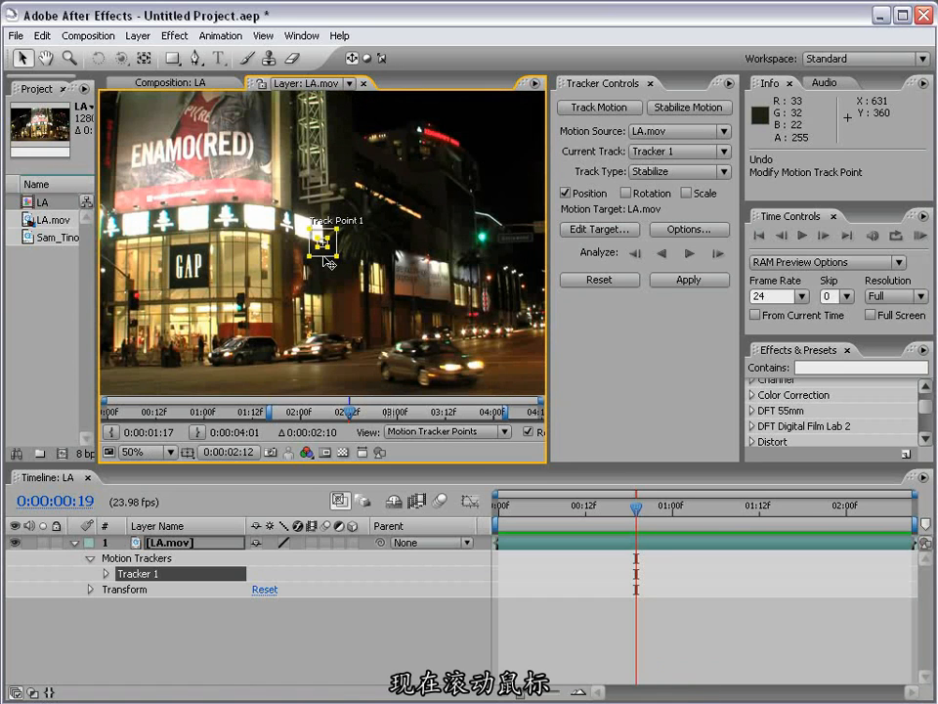
- Move Track Point 1 onto the high-contrast bottom part of the letter G on the GAP sign
scroll(329, 262, "up", 2)
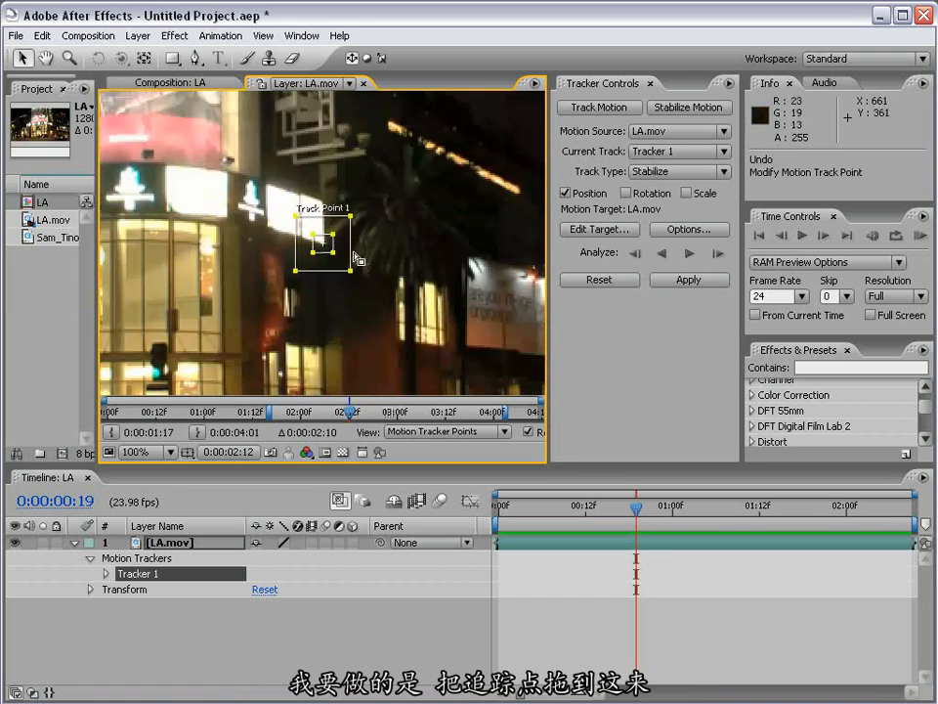
left_click_drag(333, 254, 333, 308)
left_click_drag(260, 315, 339, 287)
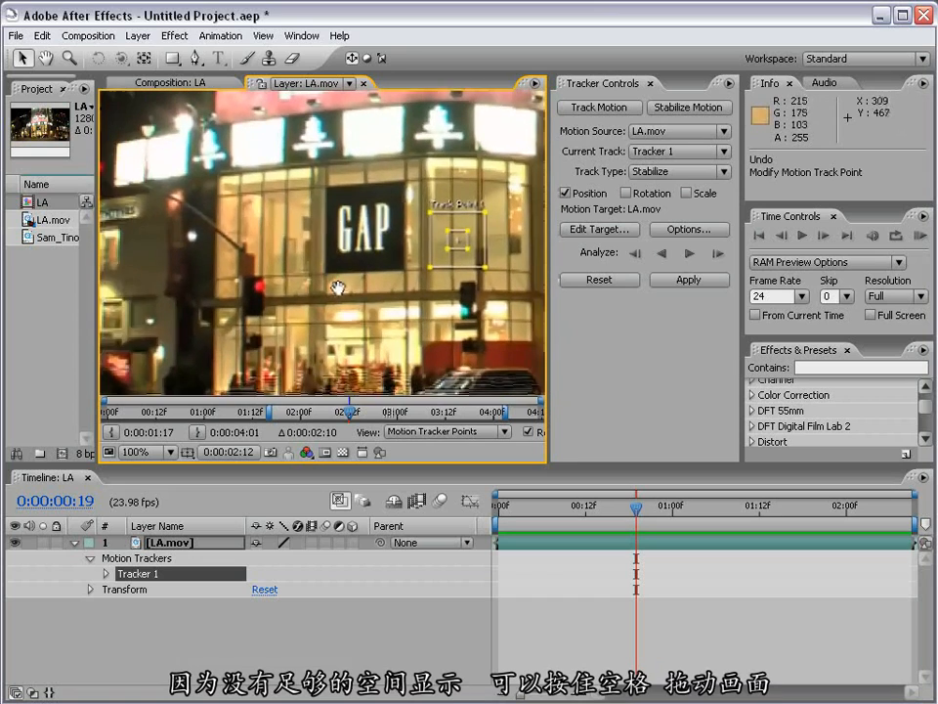
left_click_drag(434, 242, 320, 264)
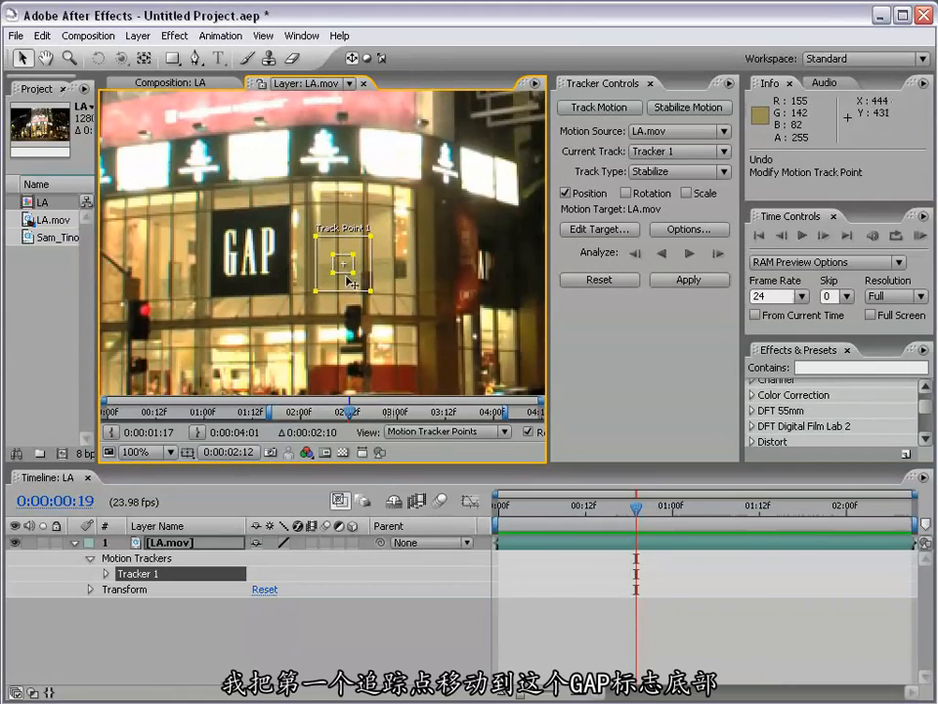
left_click_drag(350, 275, 228, 290)
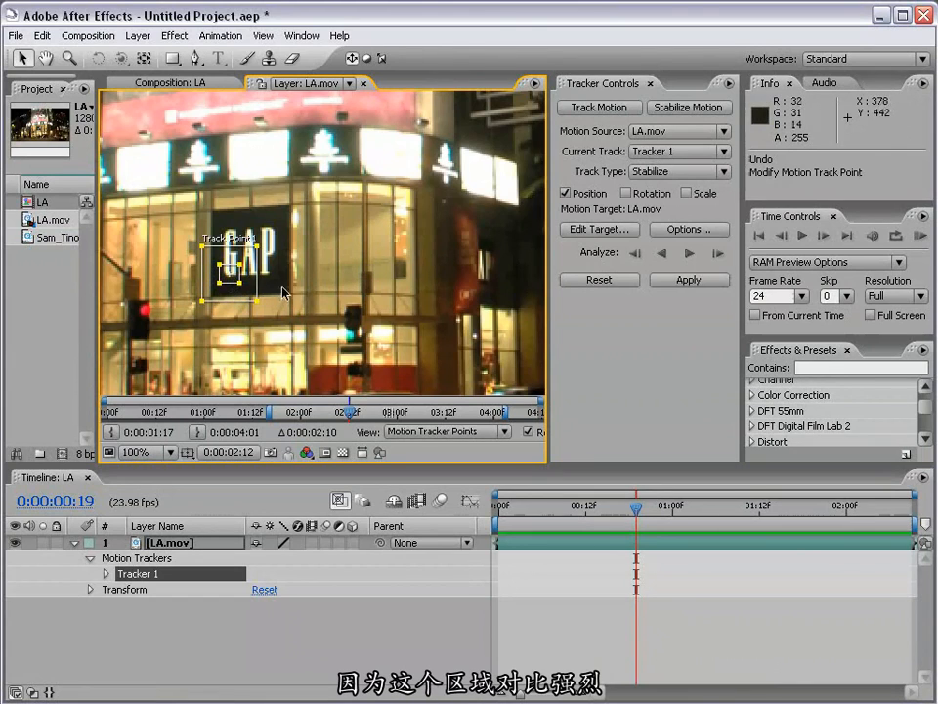
key("comma")
key("comma")
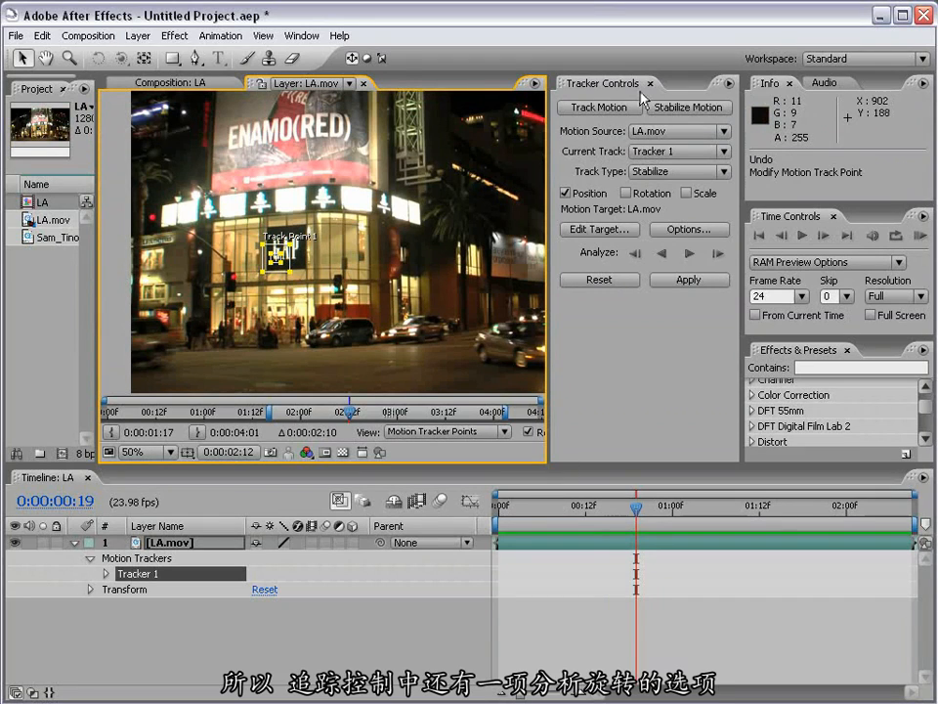
- Enable rotation tracking for Tracker 1 and shift Track Point 2 slightly across the lit windows beside the GAP sign
left_click(627, 195)
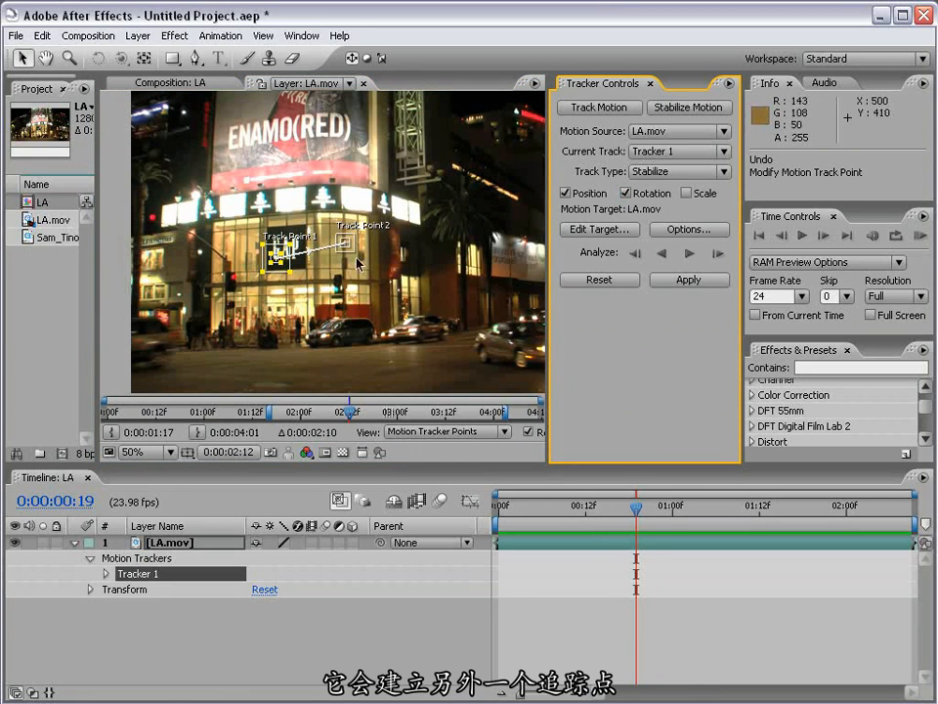
scroll(359, 255, "up", 2)
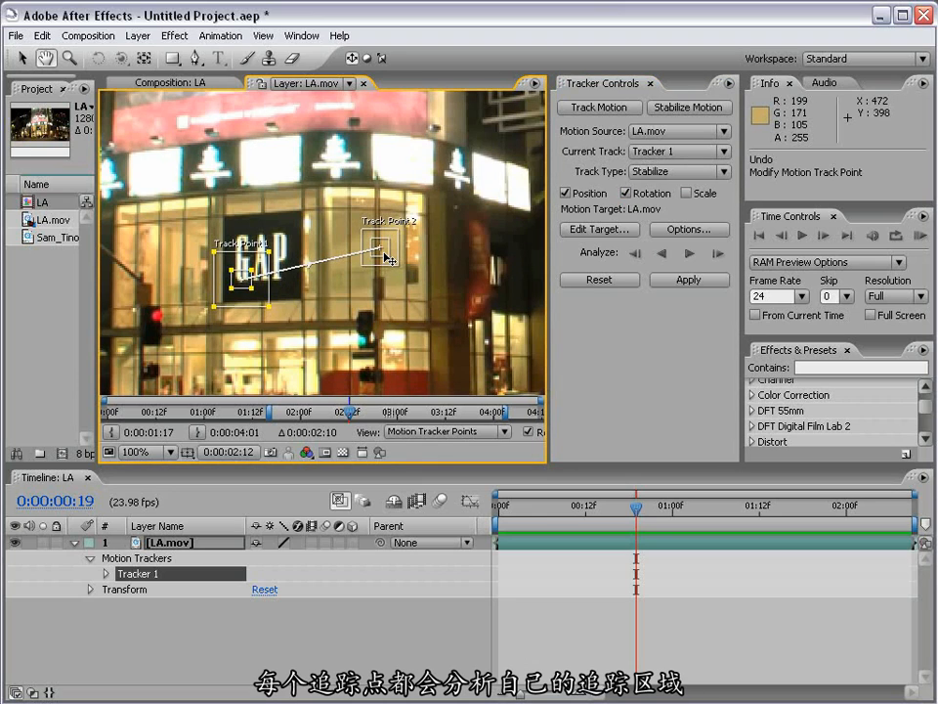
key("v")
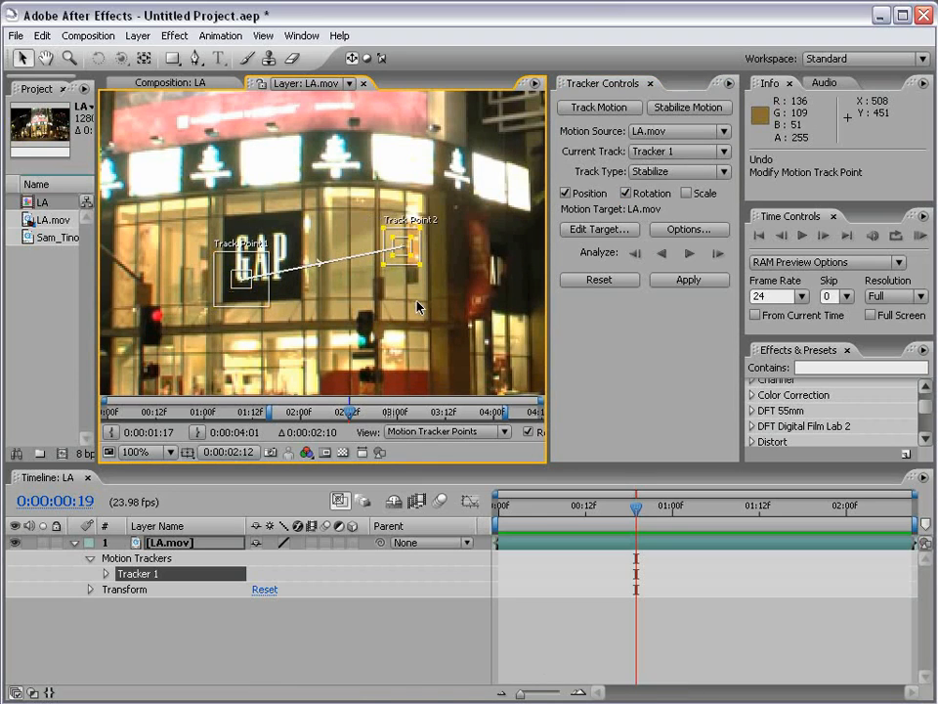
mouse_move(389, 259)
left_mouse_down()
mouse_move(406, 251)
mouse_move(404, 264)
left_mouse_up()
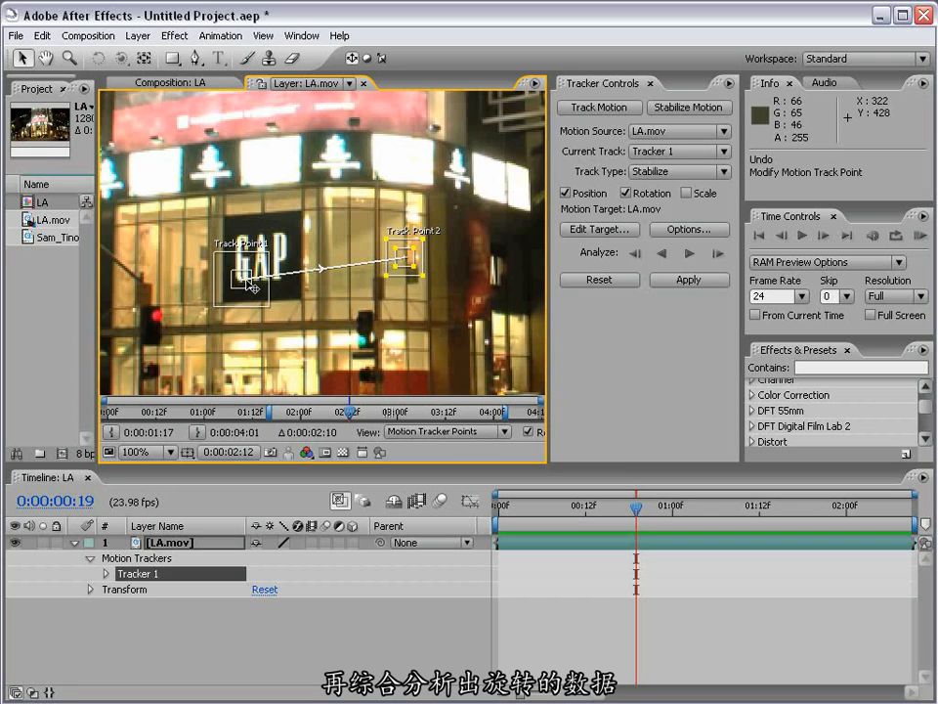
key("comma")
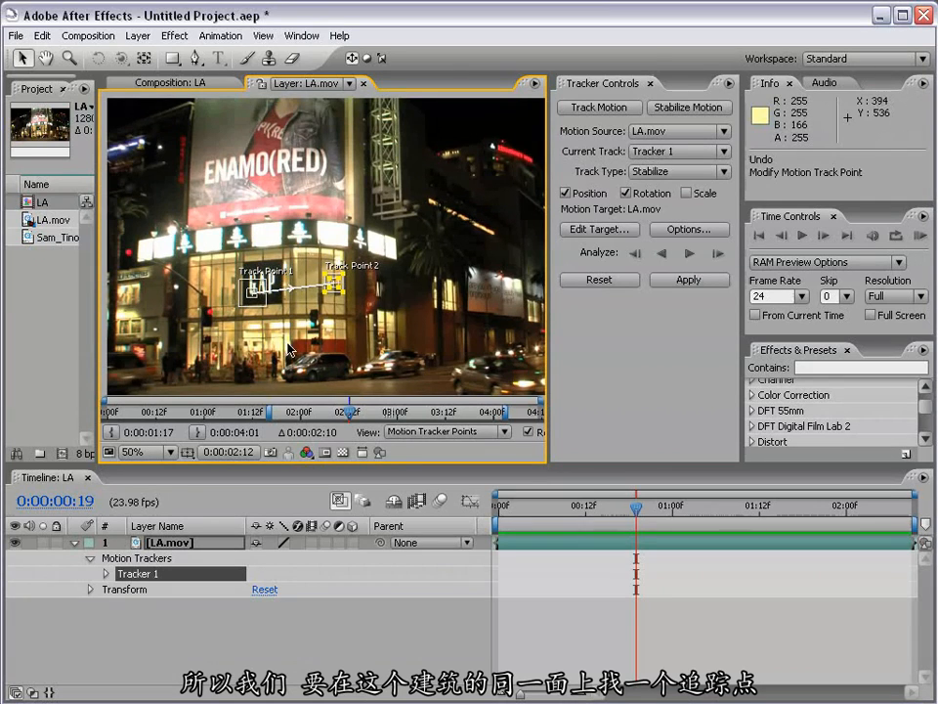
- Move Track Point 2 onto the near end of the orange light strip on the roof edge above the palm tree
scroll(383, 201, "up", 2)
left_click_drag(275, 377, 451, 237)
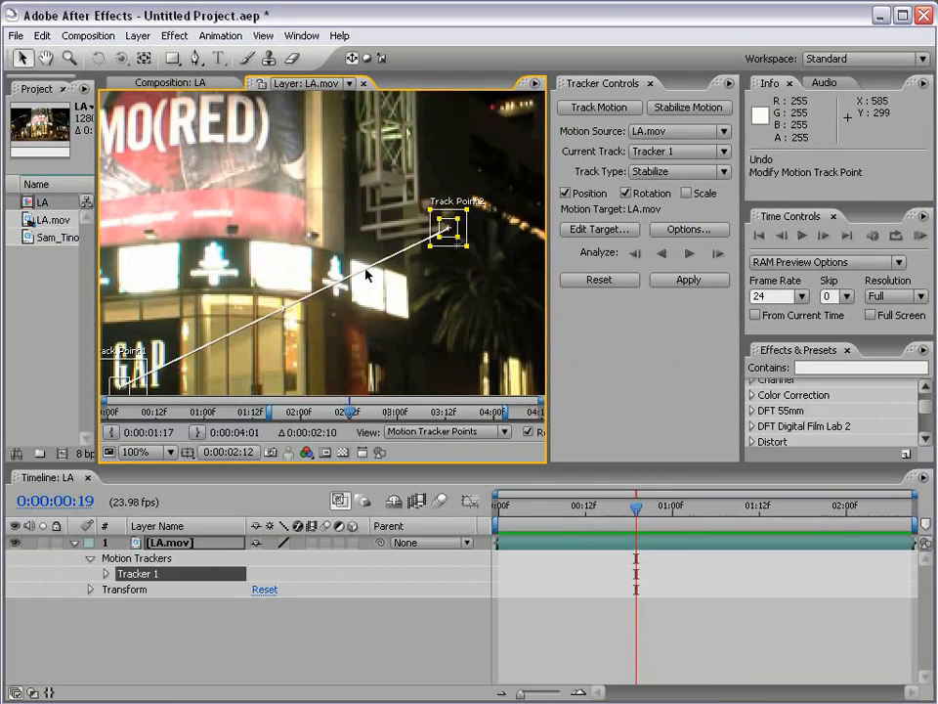
scroll(342, 283, "down", 2)
left_click_drag(342, 282, 374, 242)
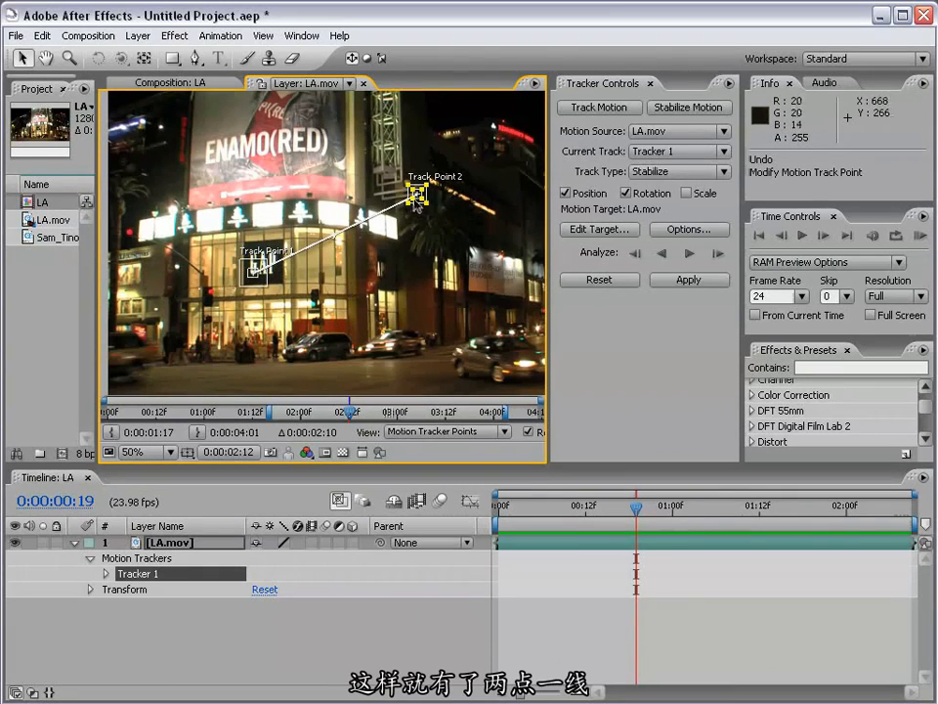
key("ctrl+z")
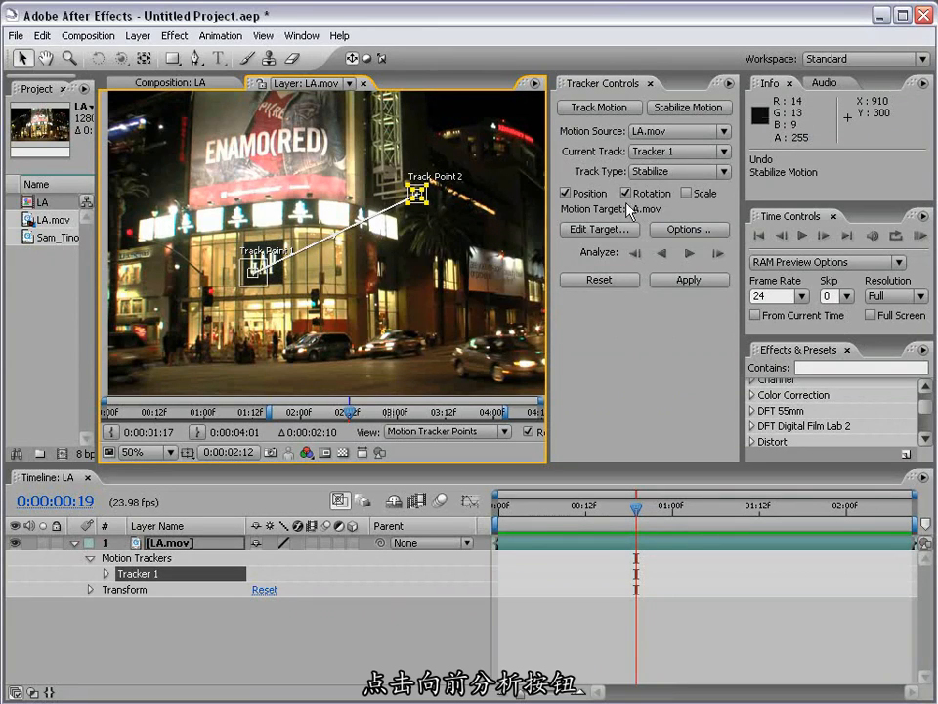
- Analyze the track forward from 0:00:00:19 to the clip's end and backward from 0:00:00:21 to its start
left_click(691, 255)
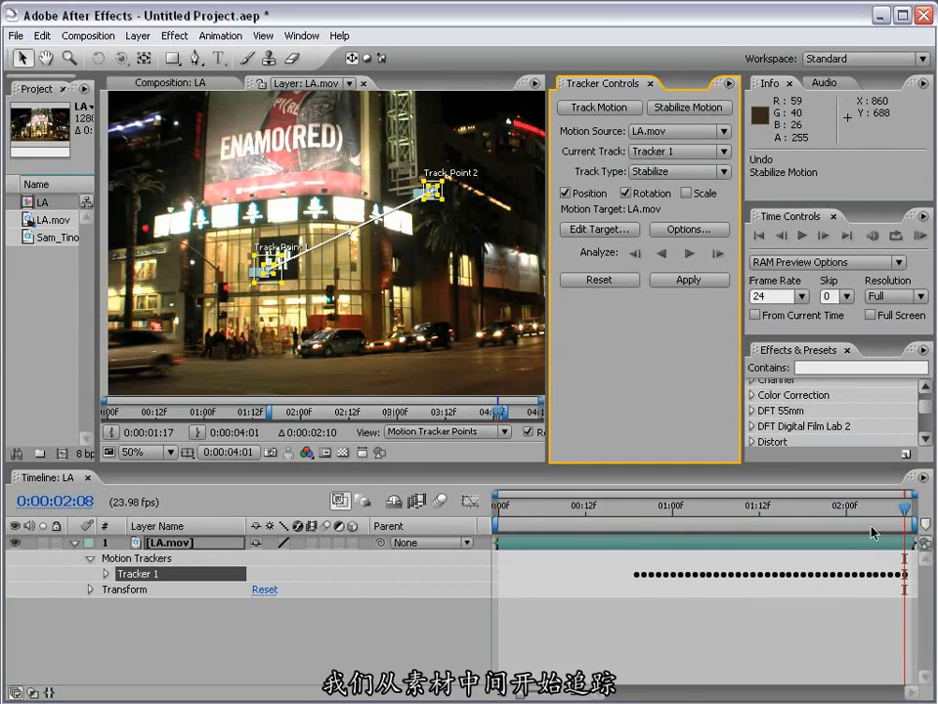
left_click(637, 507)
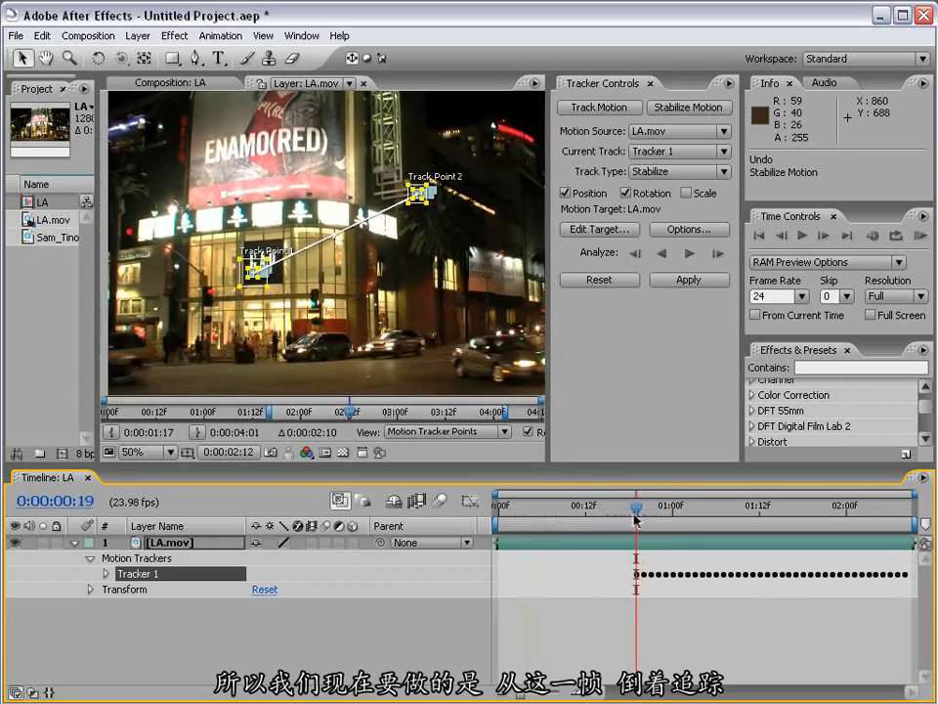
key("Page_Down")
key("Page_Down")
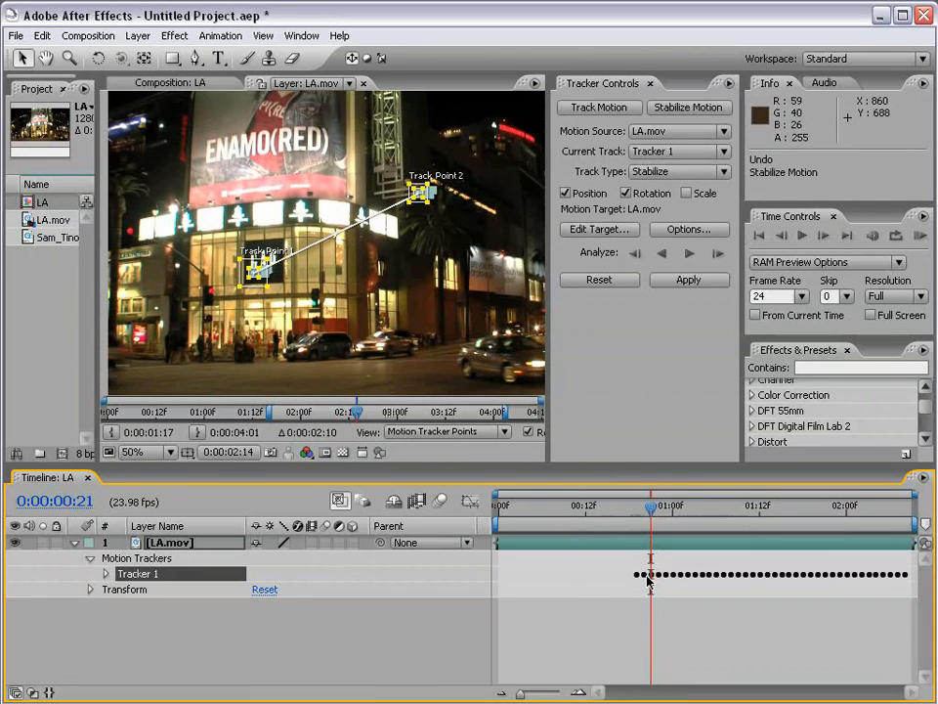
left_click(661, 254)
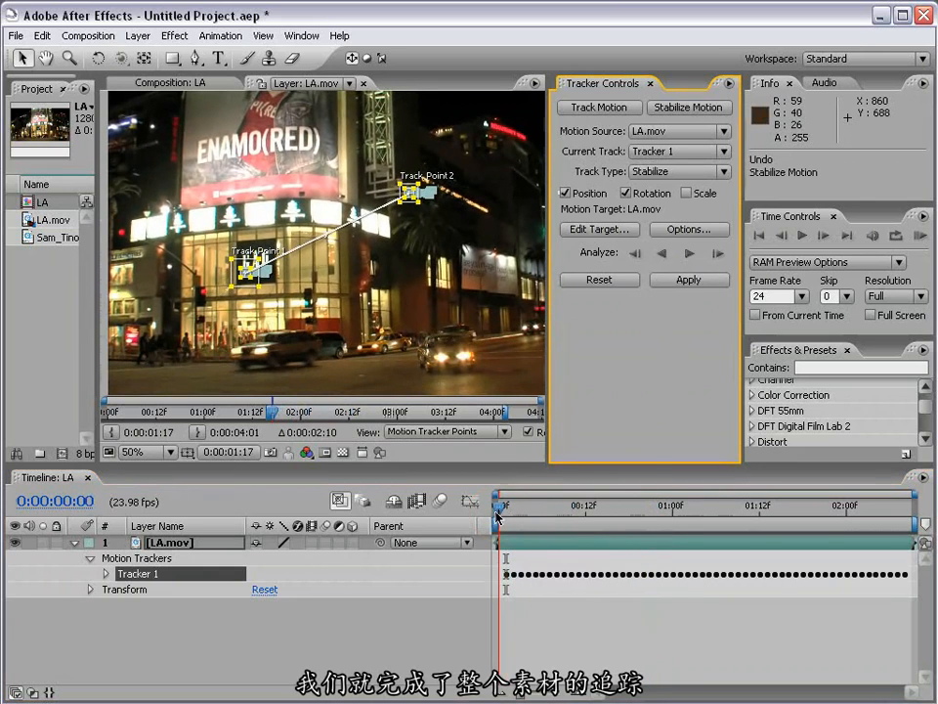
- Apply the stabilization to LA.mov in the X and Y dimensions and return to the LA composition view
key("Page_Down")
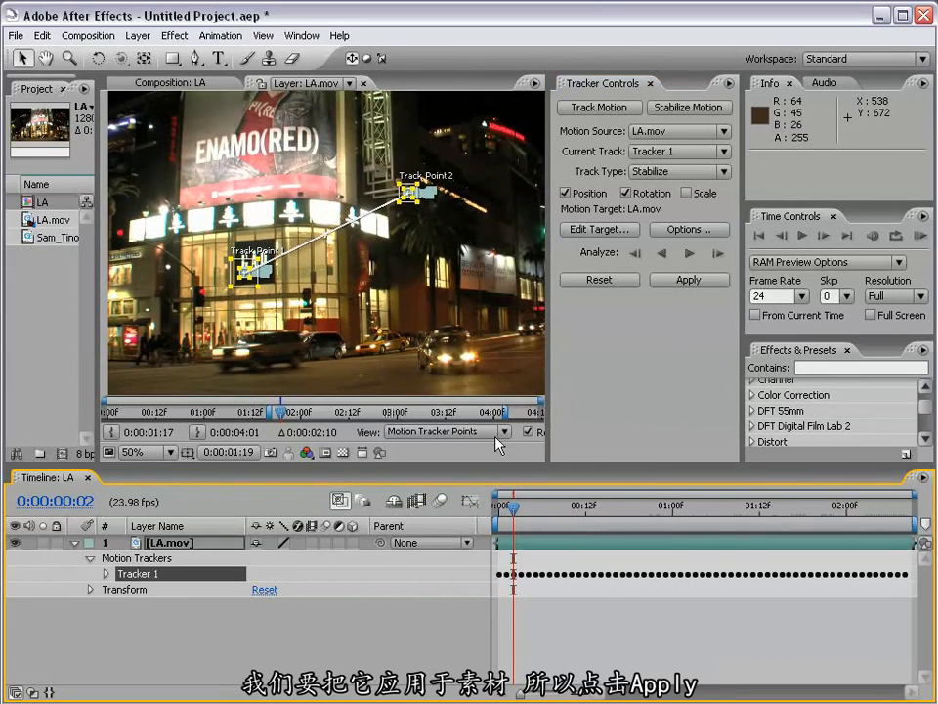
left_click(684, 282)
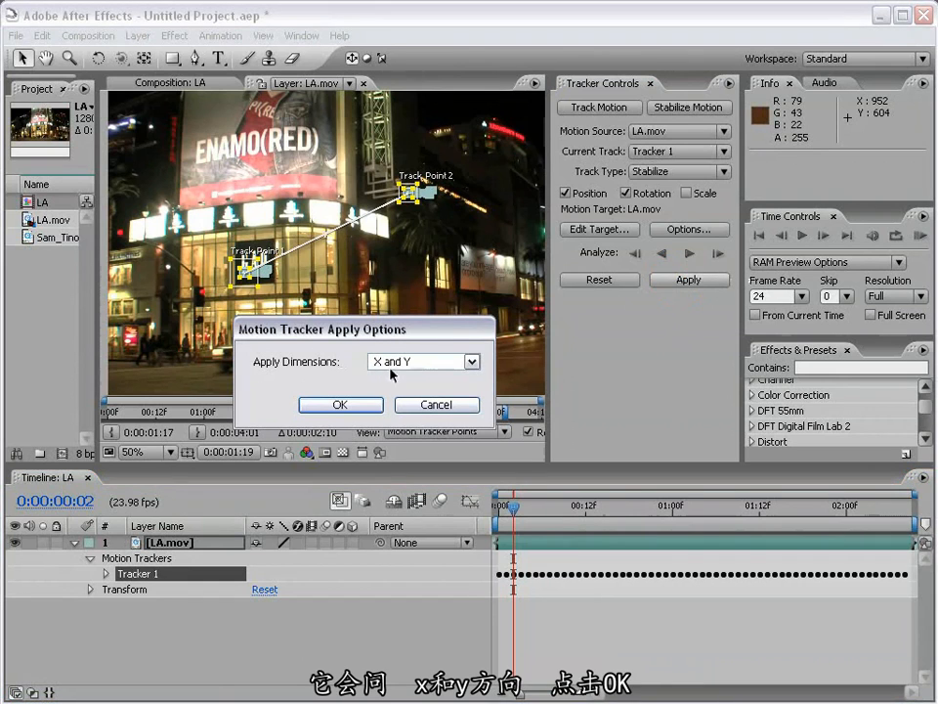
left_click(339, 404)
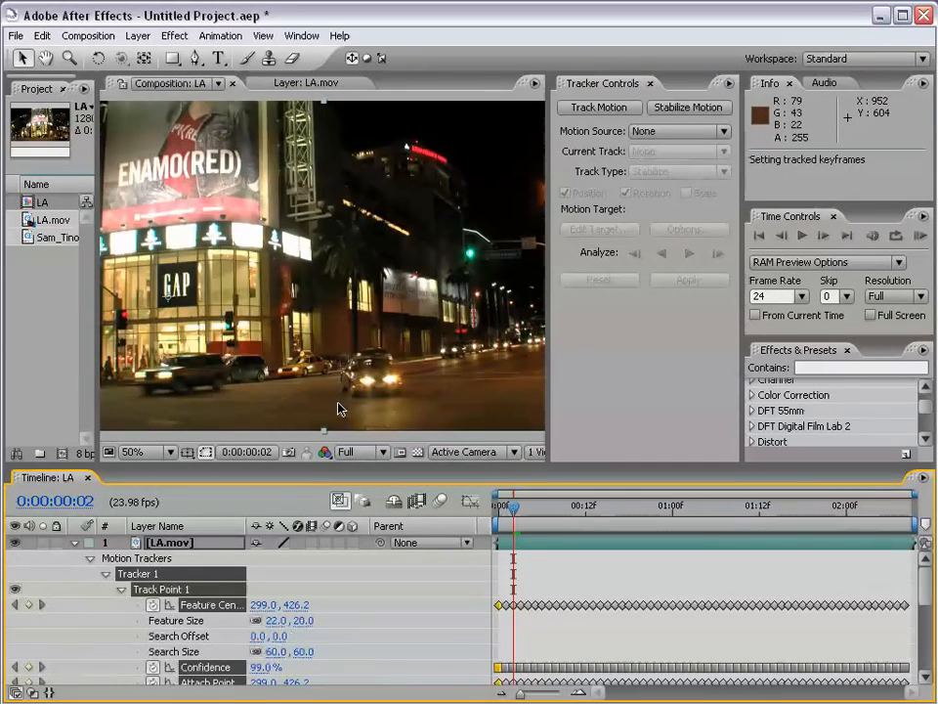
scroll(319, 258, "down", 1)
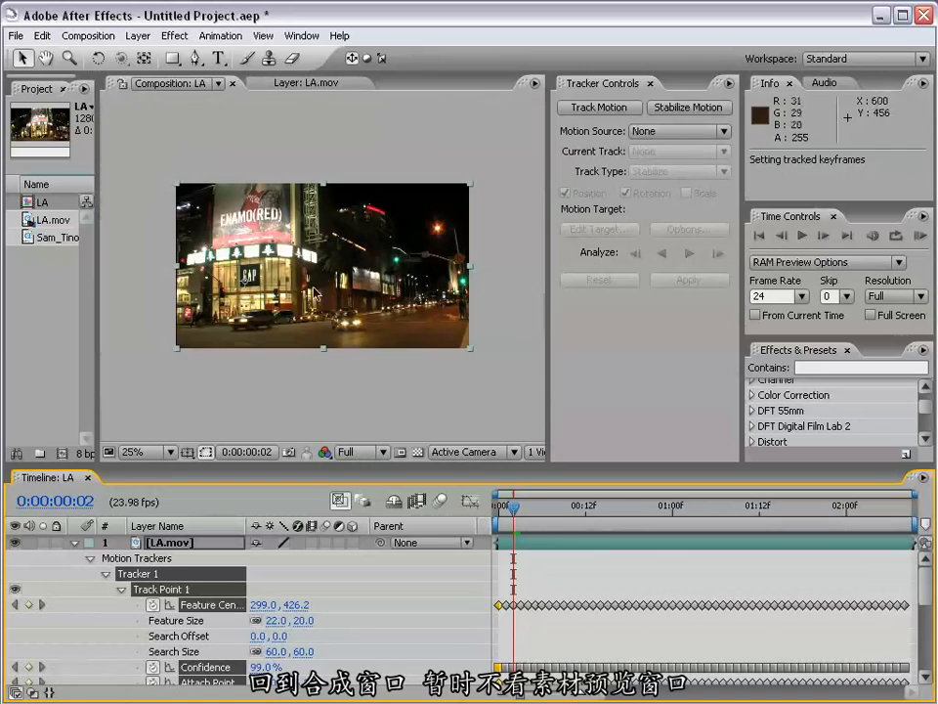
left_click(298, 83)
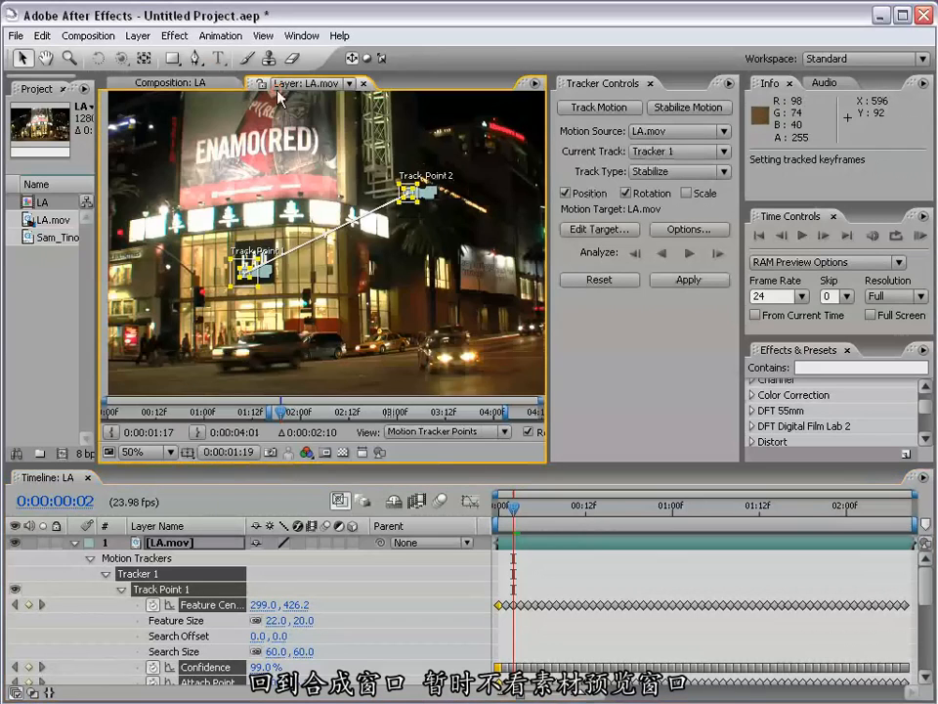
left_click(182, 84)
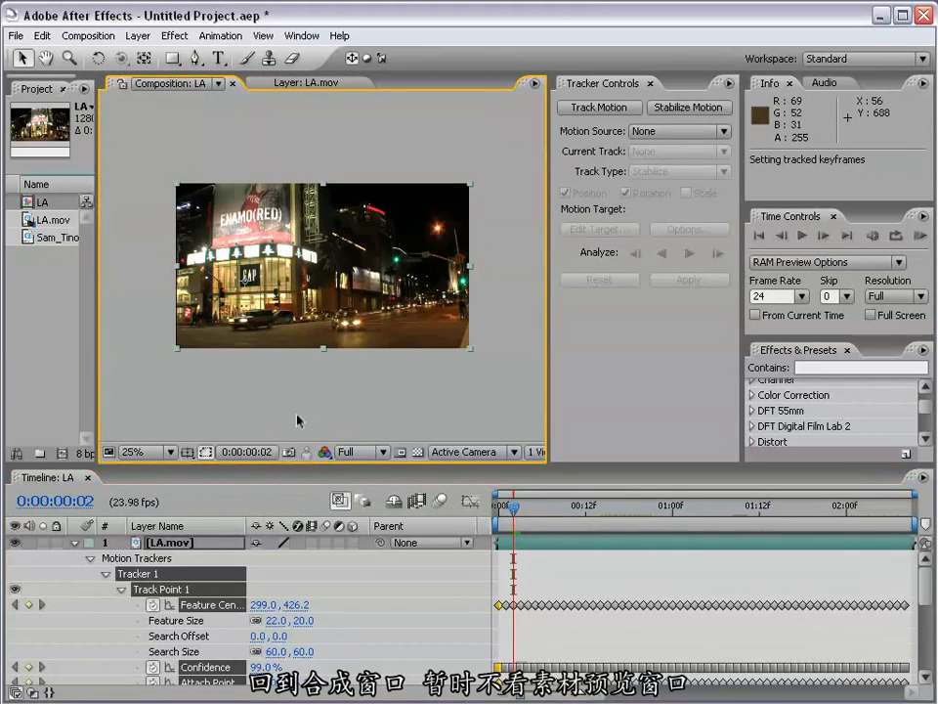
- Scrub the stabilized composition from its start to 0:00:01:10 and examine the right and bottom edges of the frame
left_click_drag(513, 506, 486, 518)
scroll(337, 337, "up", 1)
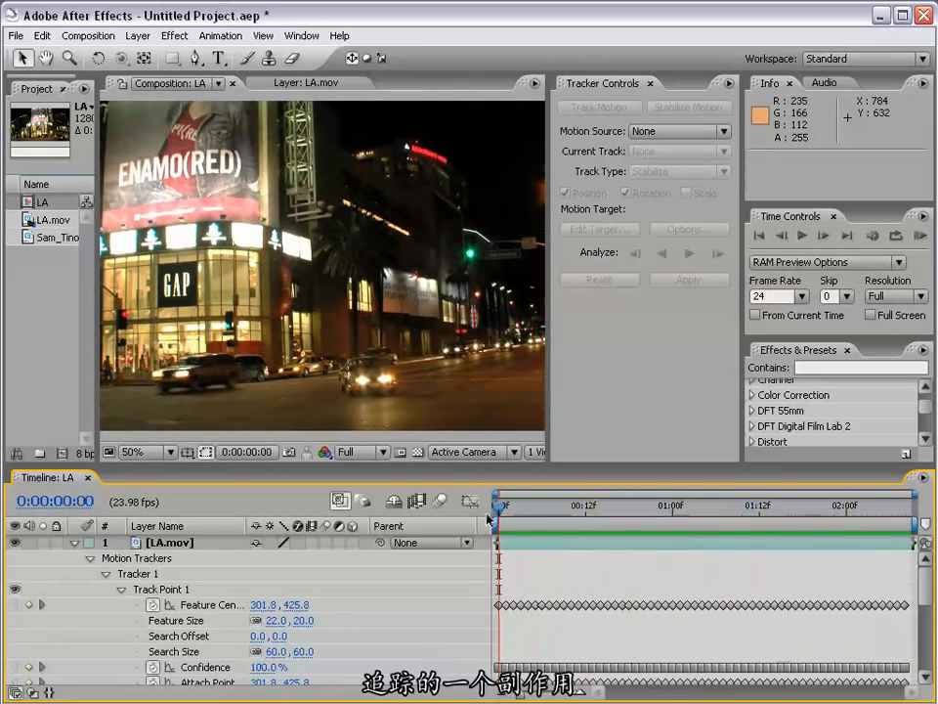
key("h")
left_click_drag(468, 341, 265, 258)
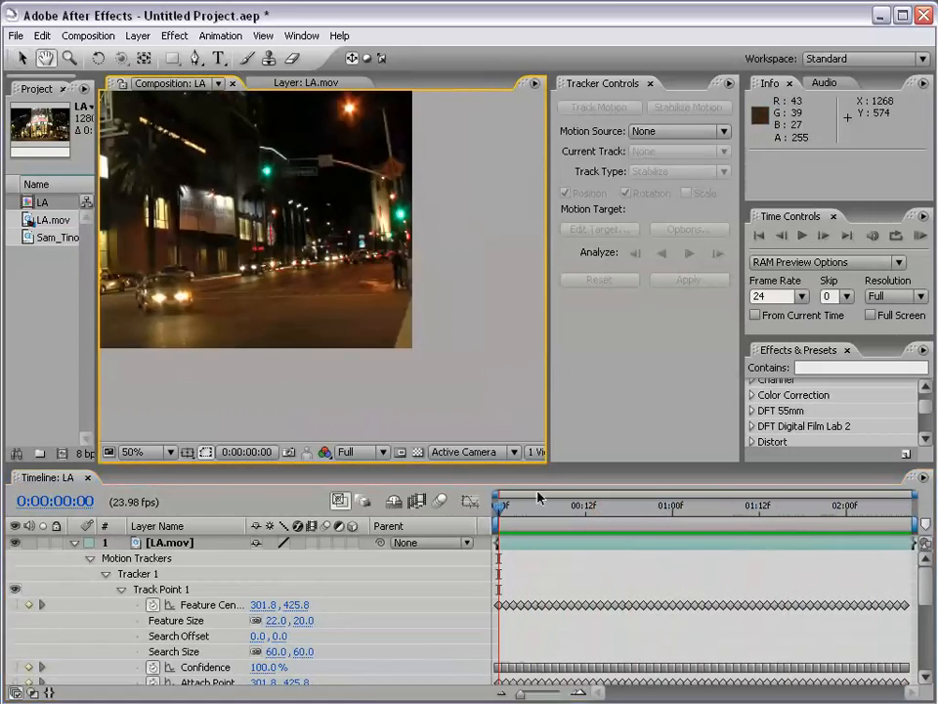
left_click_drag(504, 511, 748, 515)
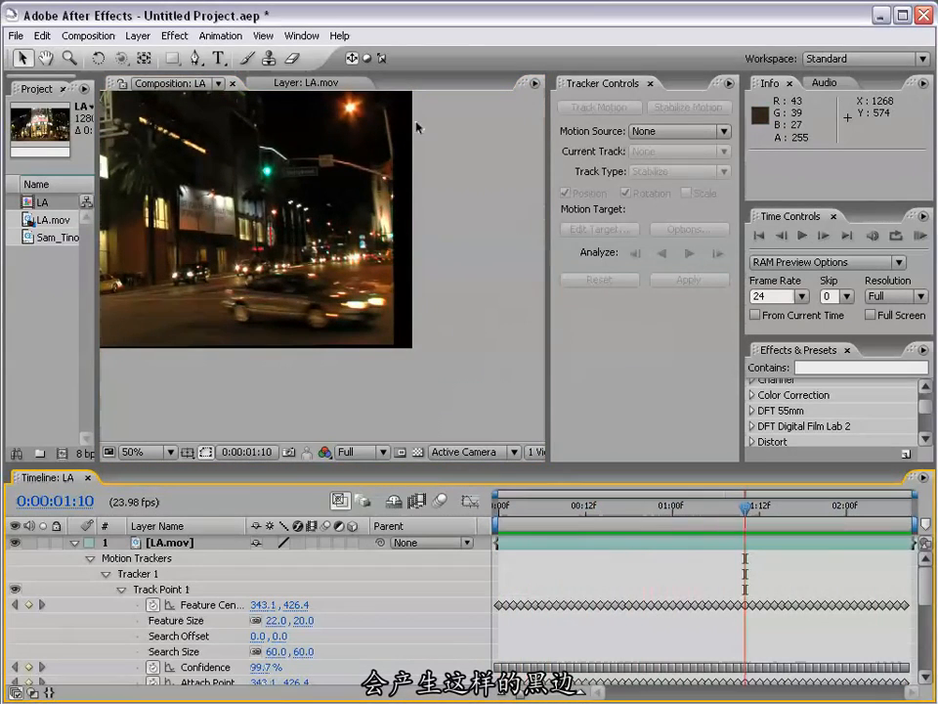
scroll(399, 342, "down", 1)
key("space")
left_click_drag(258, 240, 328, 280)
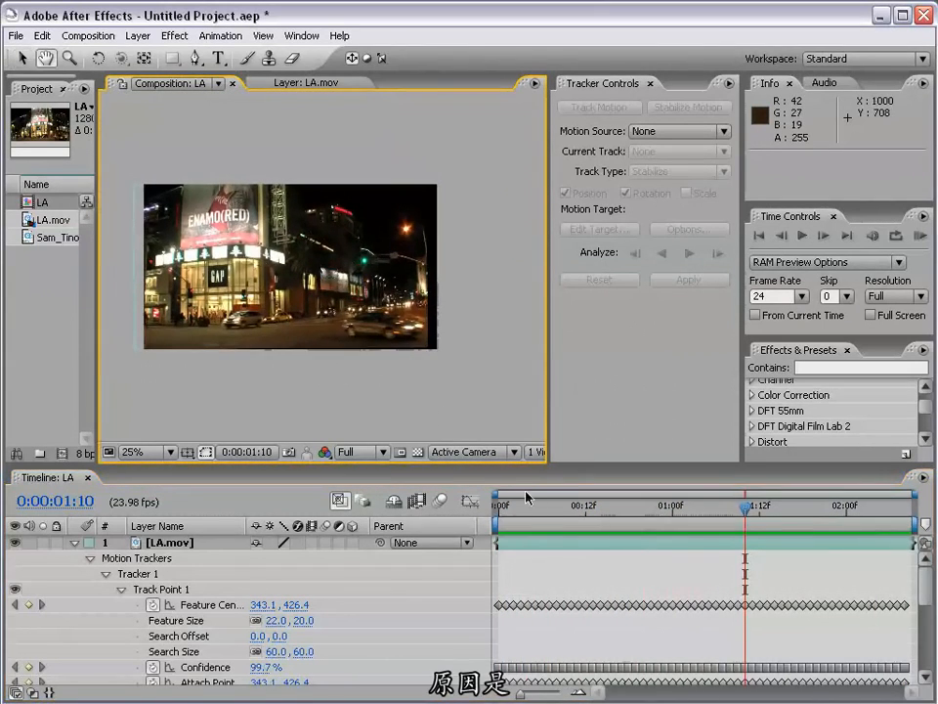
- Scrub LA.mov from 0:00:00:08 to 0:00:01:15 and compare the GAP sign's position with the layer's shift against the frame
left_click(556, 513)
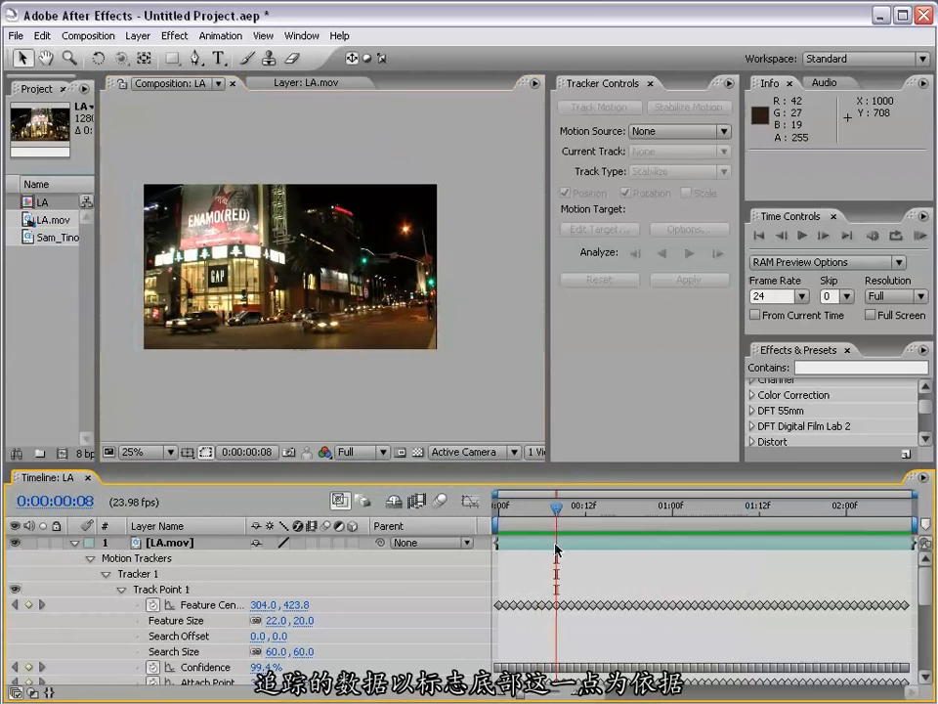
left_click(556, 549)
scroll(272, 325, "up", 1)
key("space")
left_click_drag(133, 306, 224, 293)
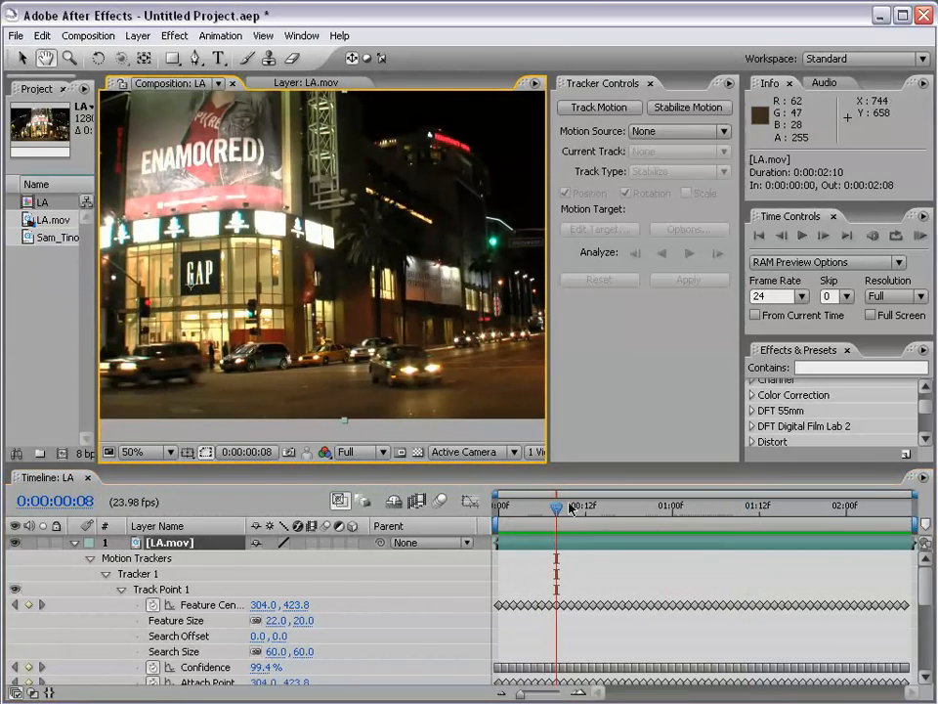
left_click_drag(556, 507, 777, 516)
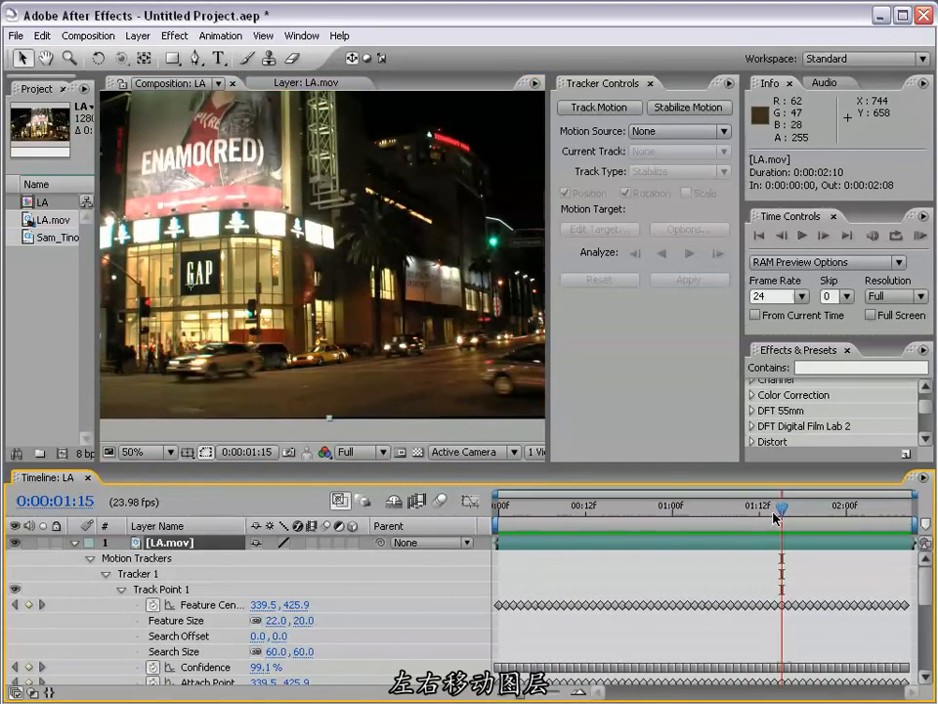
scroll(279, 202, "down", 2)
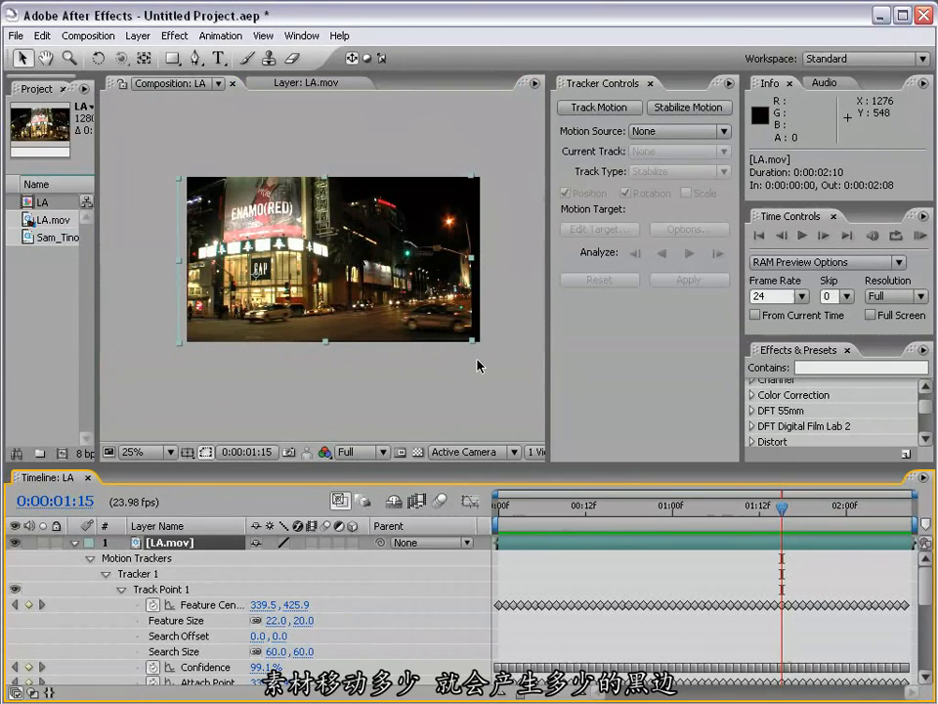
scroll(261, 271, "up", 2)
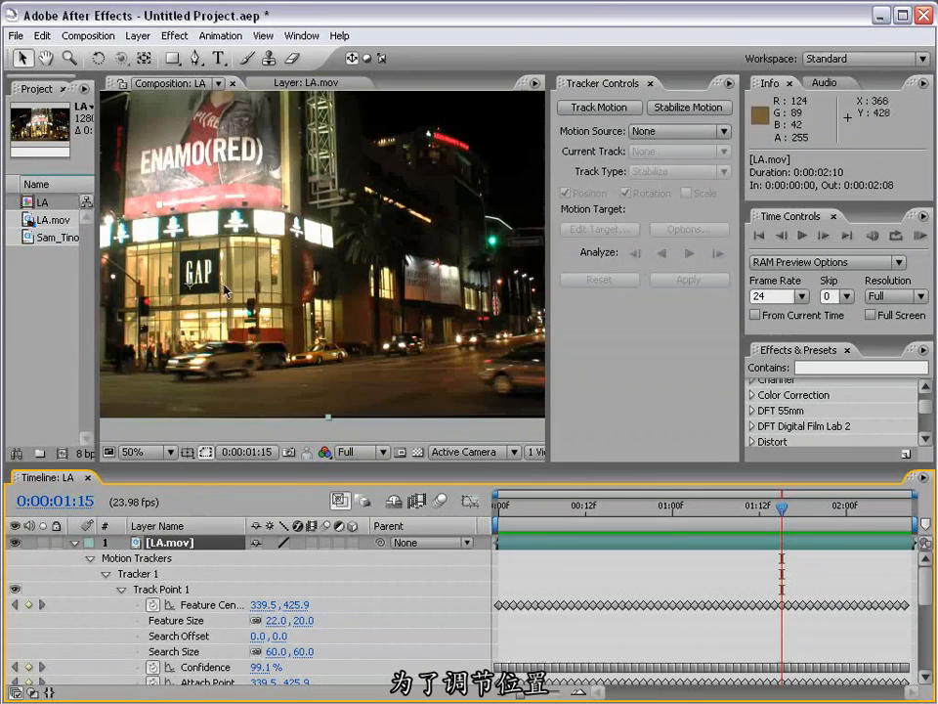
- Scale the LA.mov layer up to 110% so the footage covers the black edges of the frame
scroll(272, 277, "down", 2)
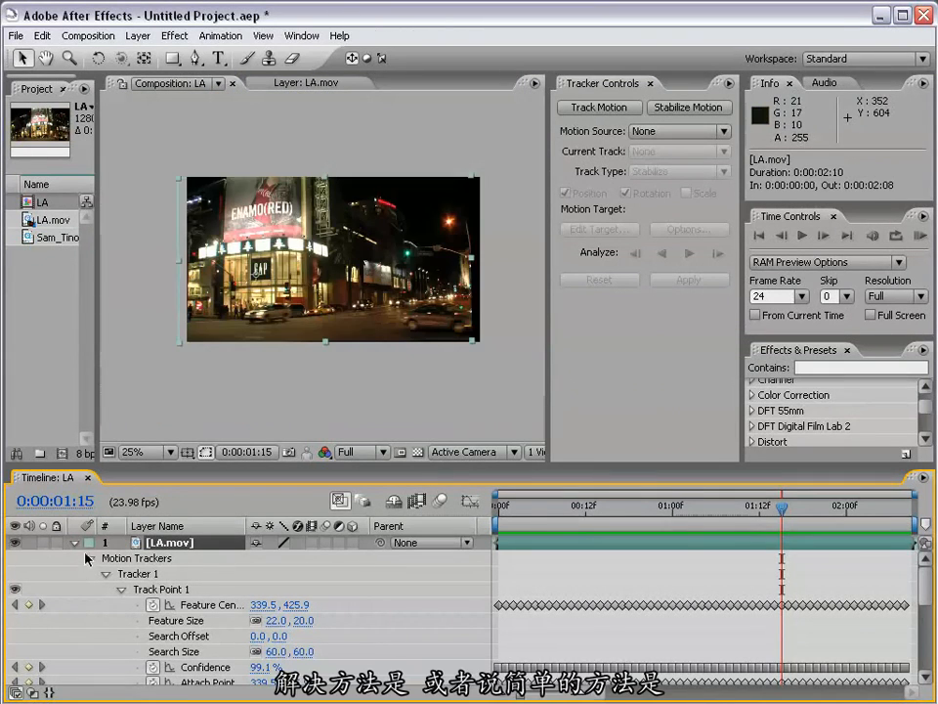
key("s")
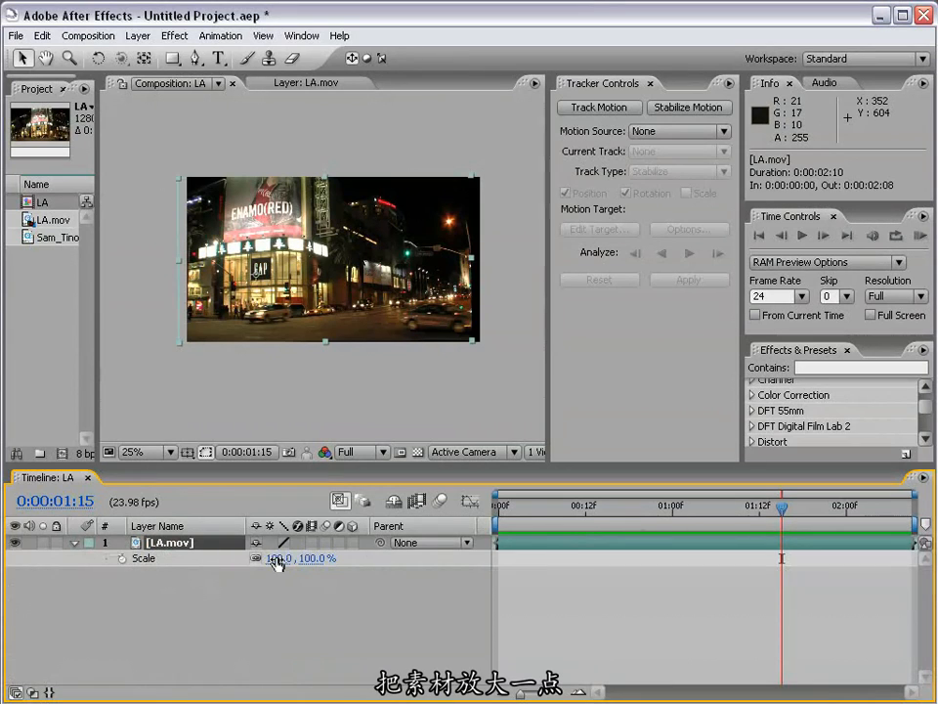
key("s")
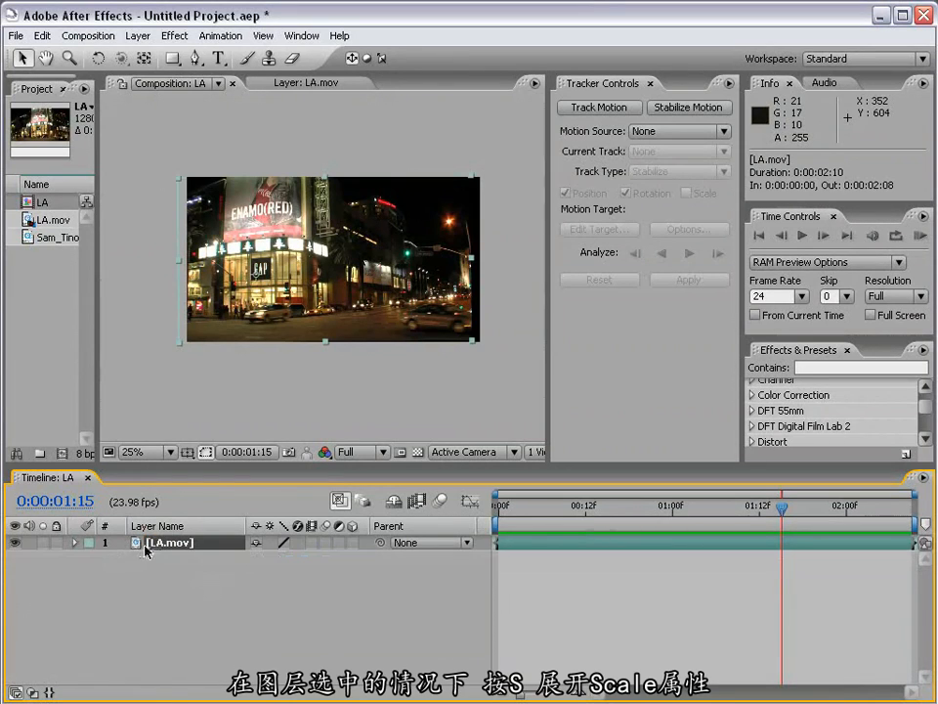
key("s")
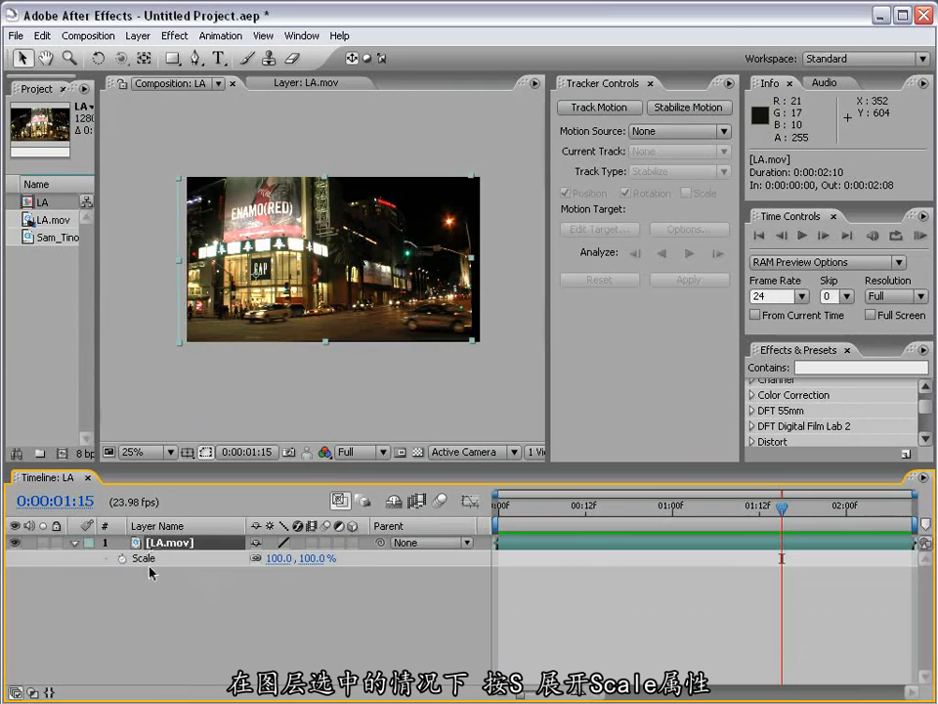
left_click(279, 559)
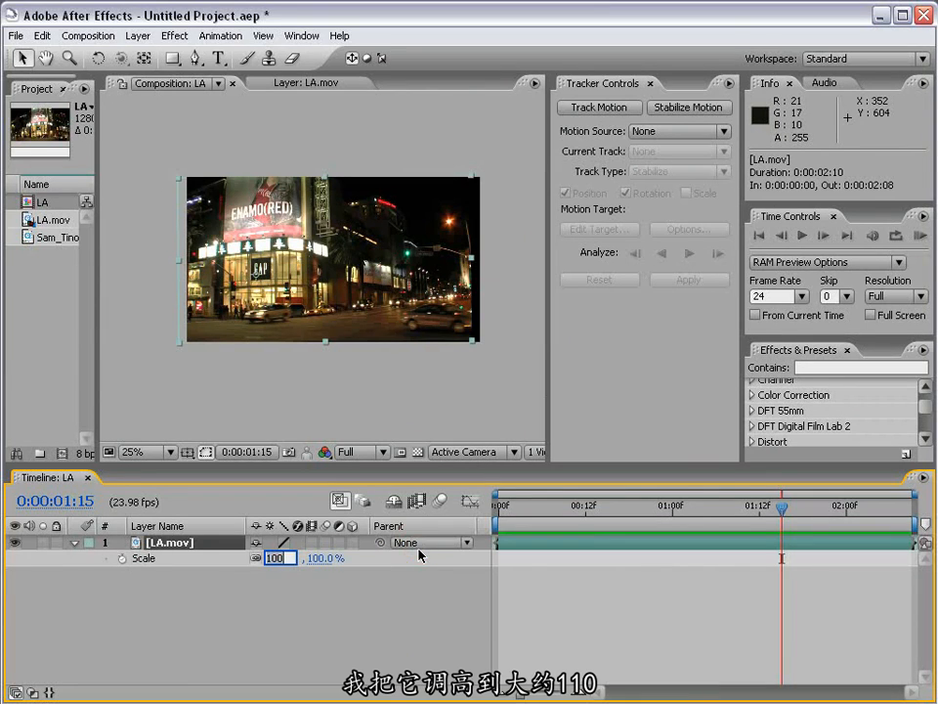
type("110")
key("Return")
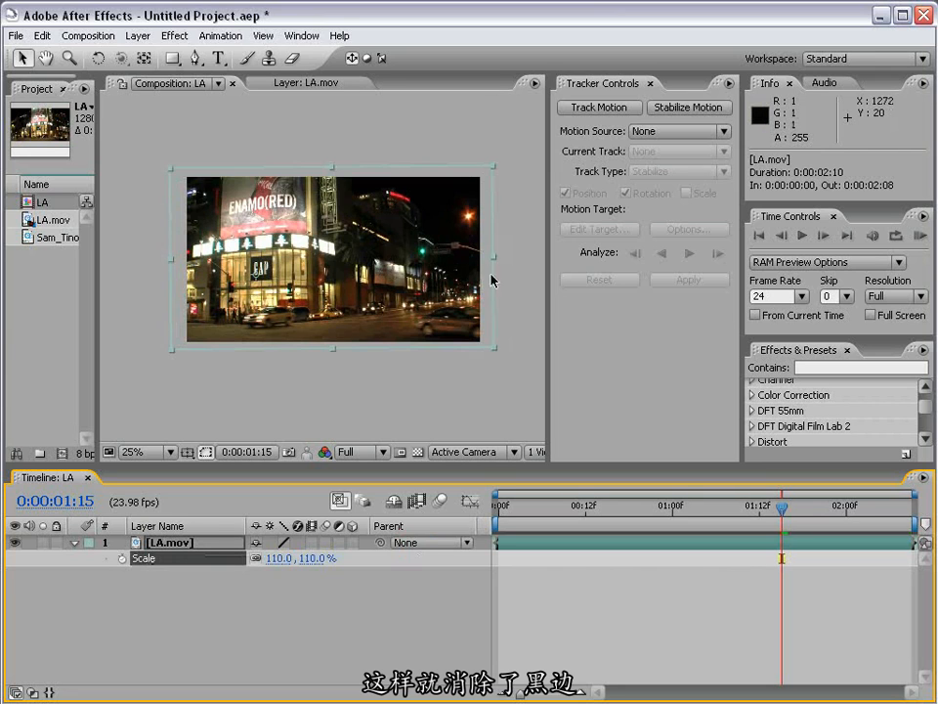
- Scrub the enlarged LA composition and play a RAM preview to check the stabilized shot and its edges
left_click(447, 382)
scroll(333, 329, "up", 2)
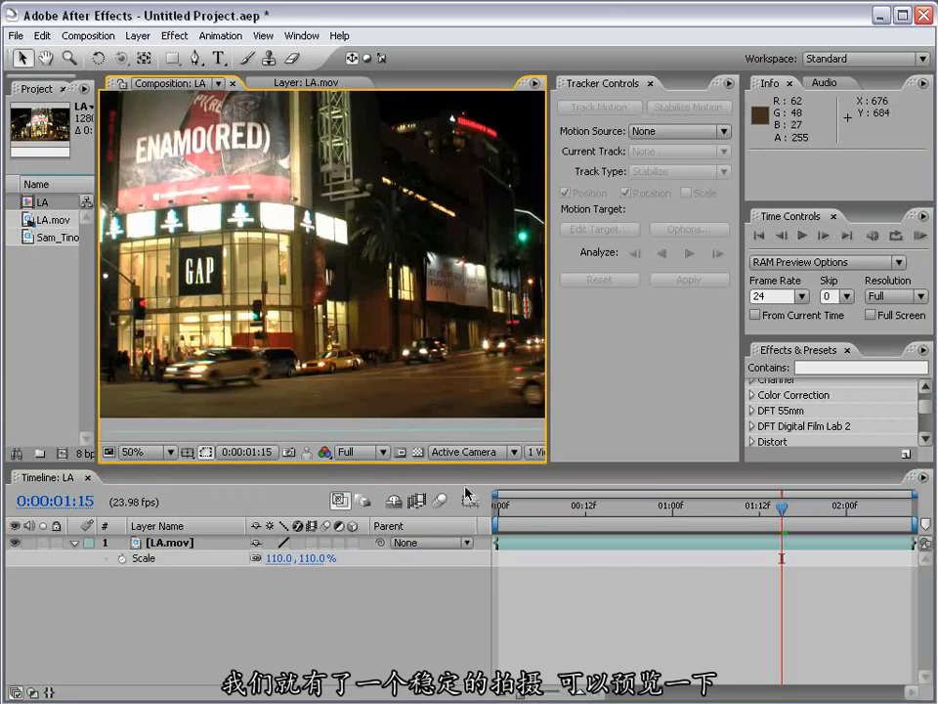
left_click_drag(513, 510, 724, 510)
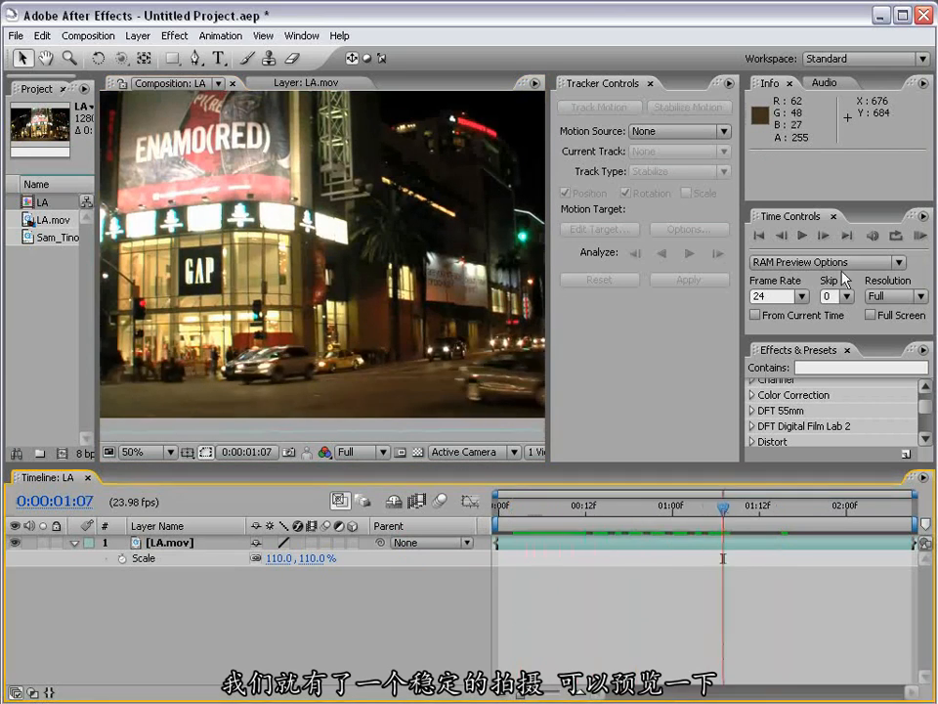
left_click(921, 236)
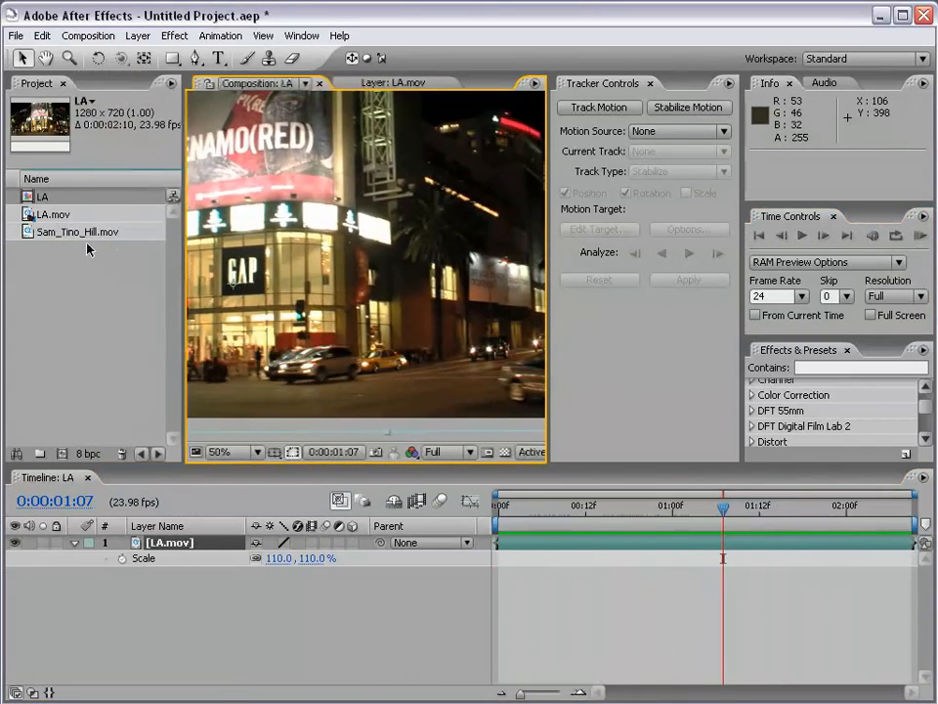
- Create a new composition from the LA.mov footage and bring the GAP sign into close view
left_click(38, 216)
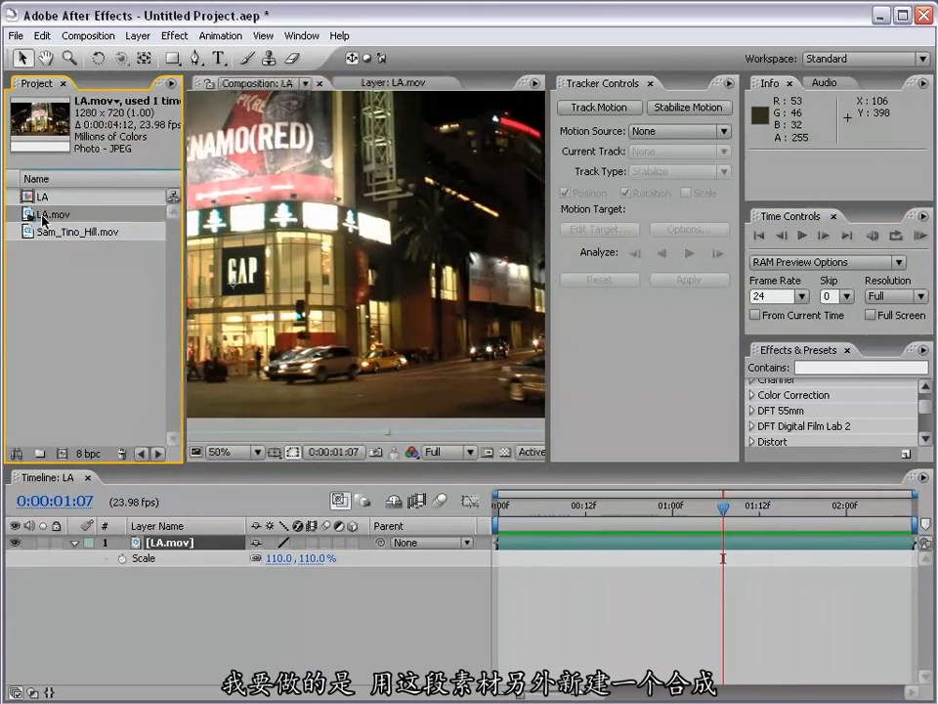
left_click_drag(43, 221, 62, 455)
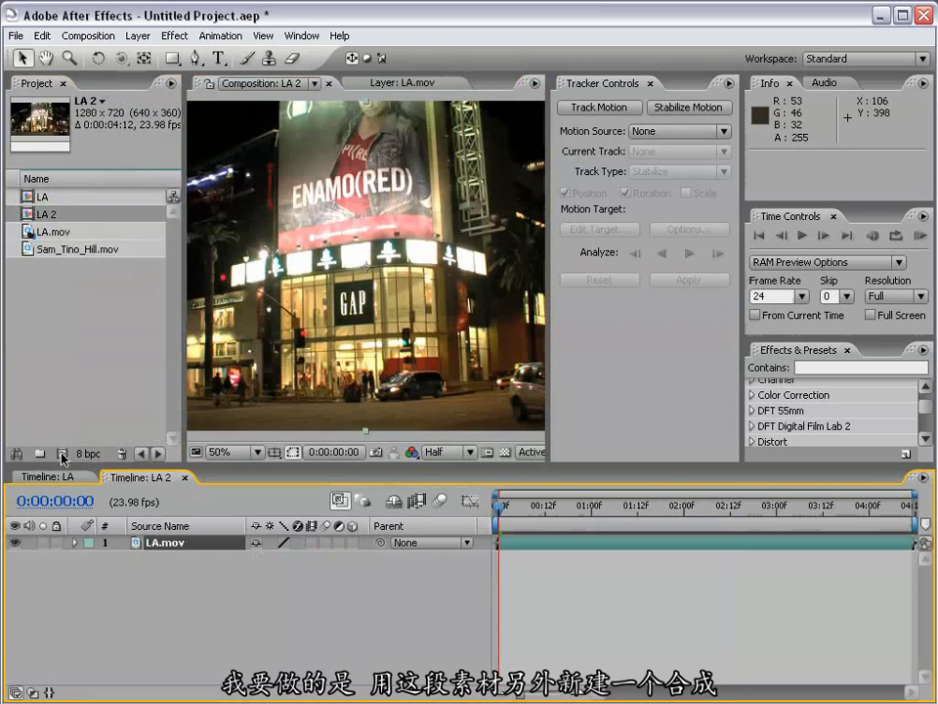
scroll(371, 284, "down", 2)
scroll(371, 283, "up", 2)
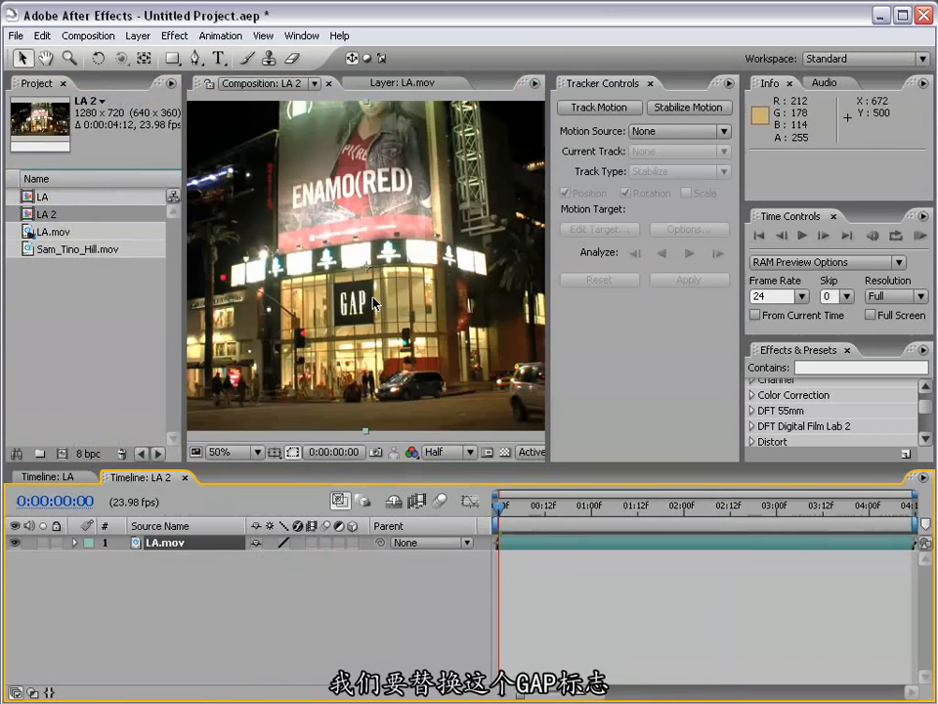
scroll(367, 269, "up", 2)
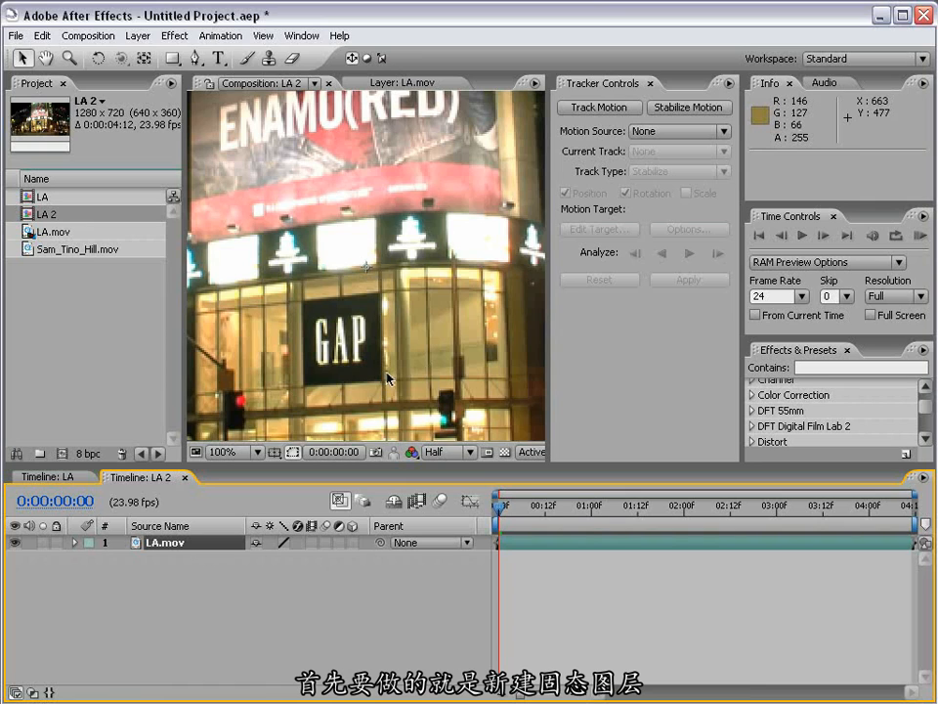
- Add a 1280 × 720 solid layer whose colour is sampled from the dark background of the GAP sign
left_click(138, 36)
mouse_move(147, 55)
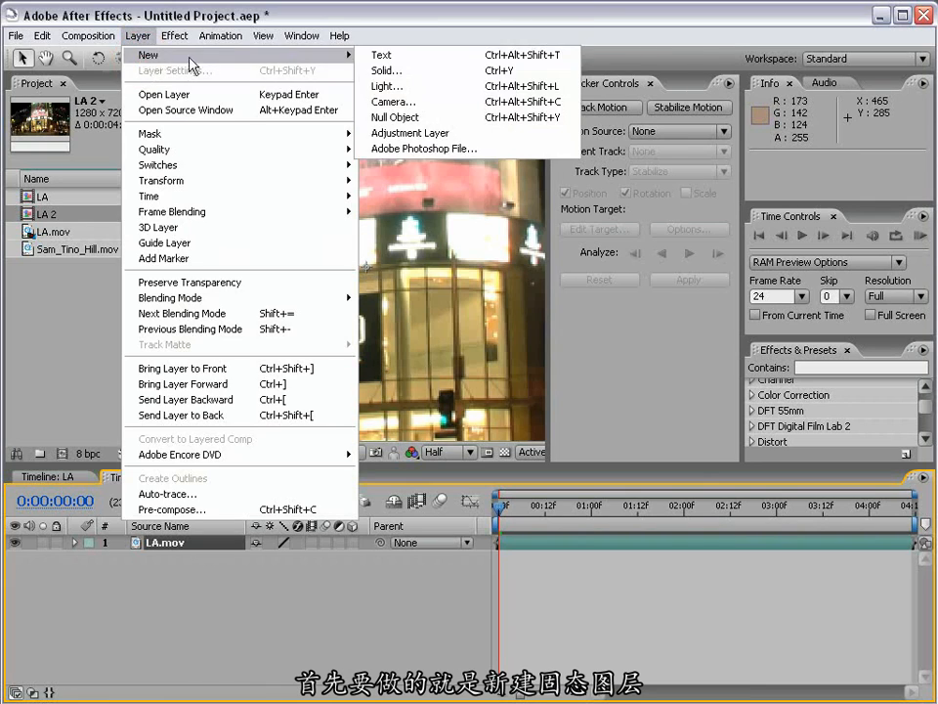
left_click(402, 78)
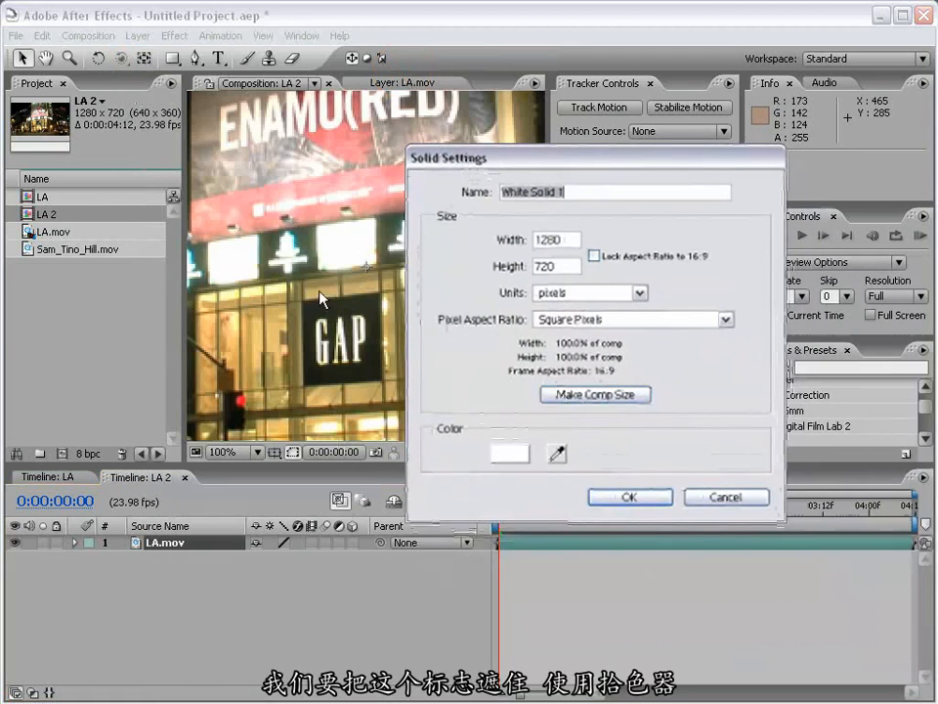
left_click(558, 453)
left_click(383, 342)
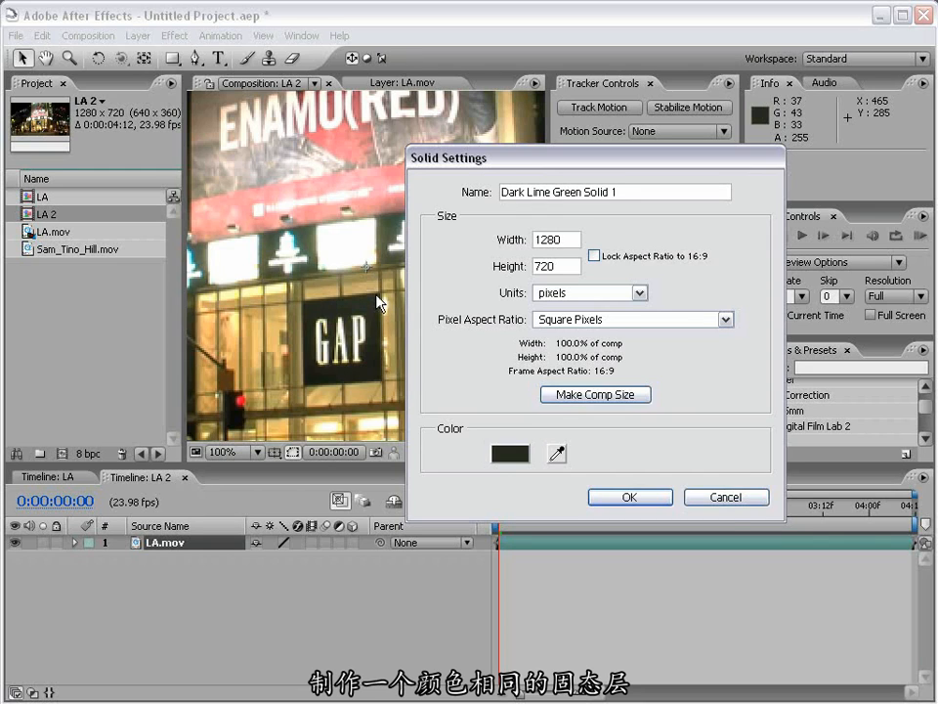
left_click(628, 497)
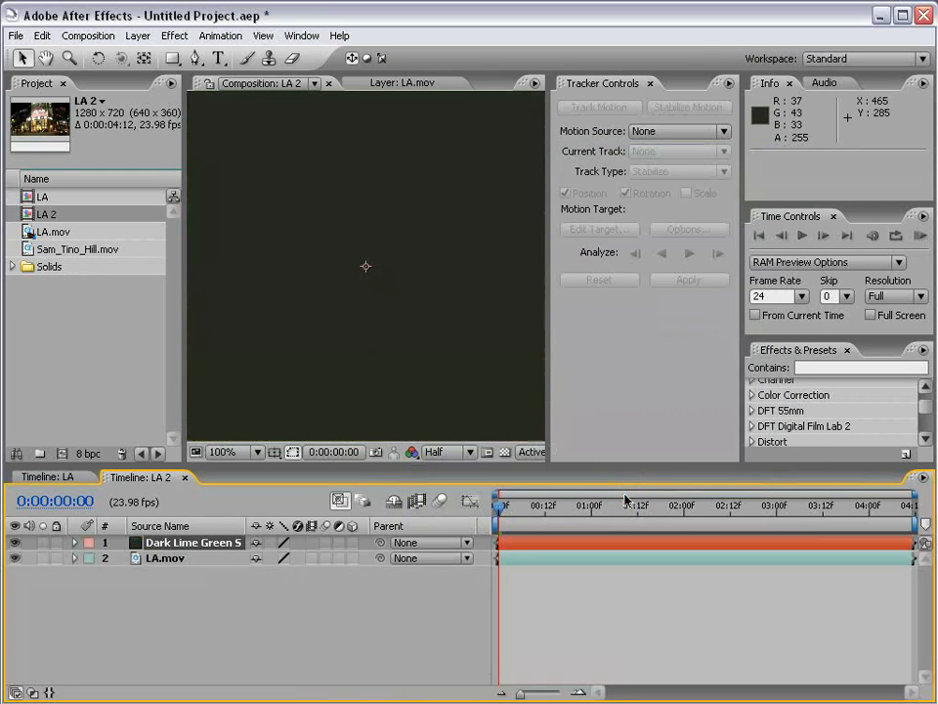
- Hide the dark solid layer so the LA.mov footage beneath it shows
scroll(371, 251, "down", 4)
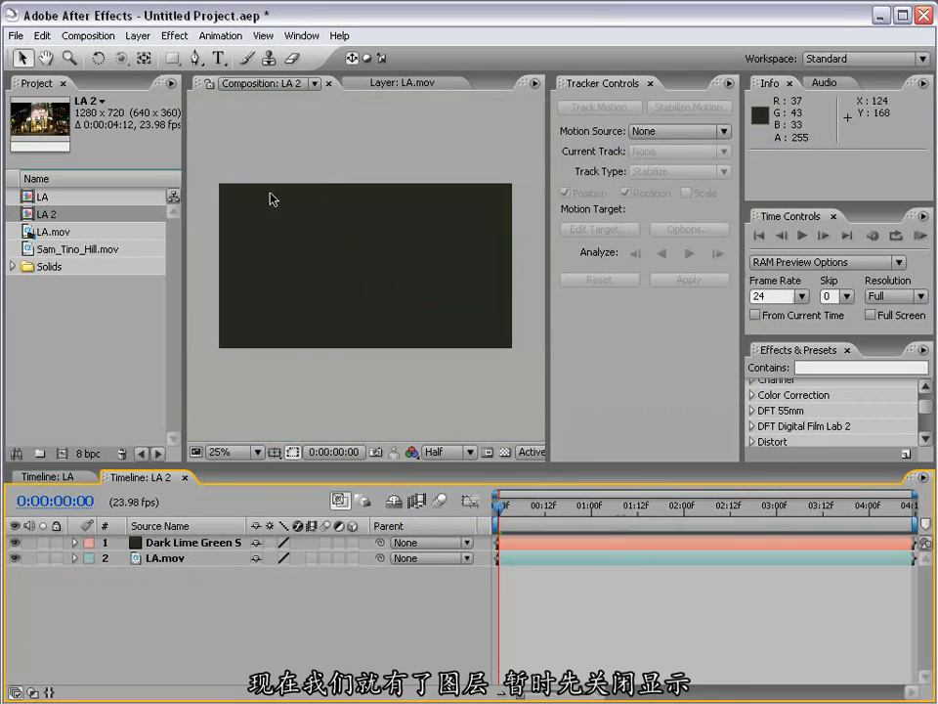
left_click(302, 230)
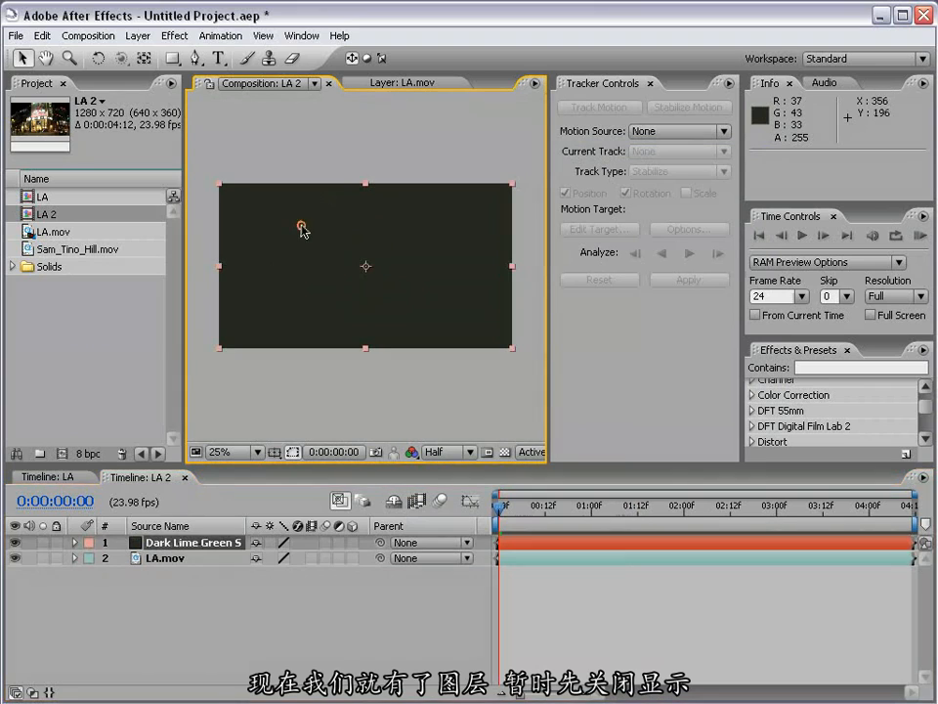
left_click(14, 542)
- Open the LA.mov layer for motion tracking and set the track type to Perspective corner pin
left_click(164, 559)
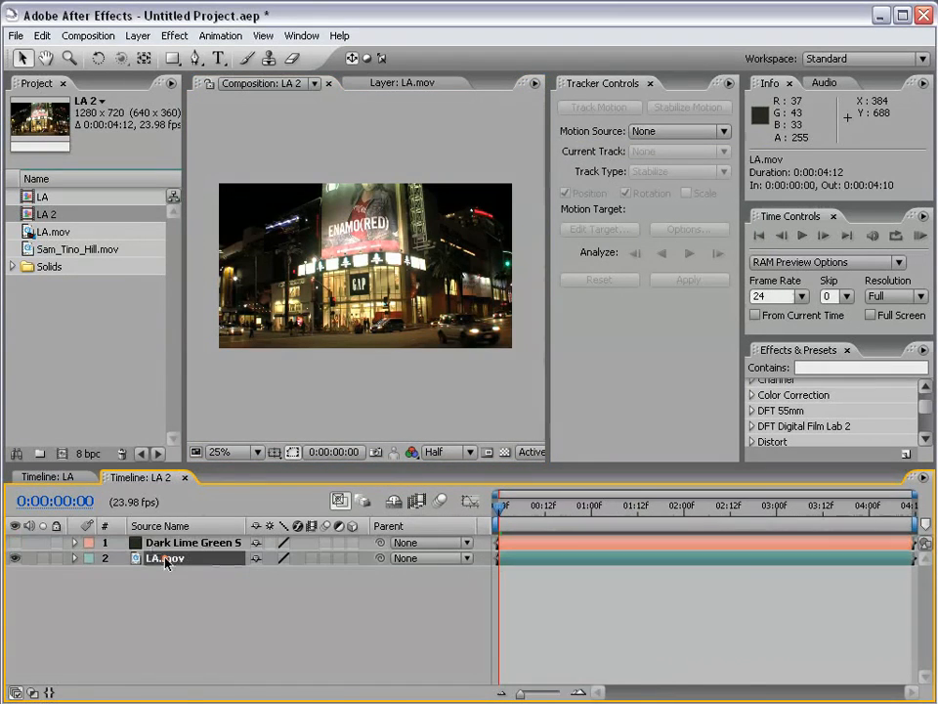
scroll(309, 368, "up", 2)
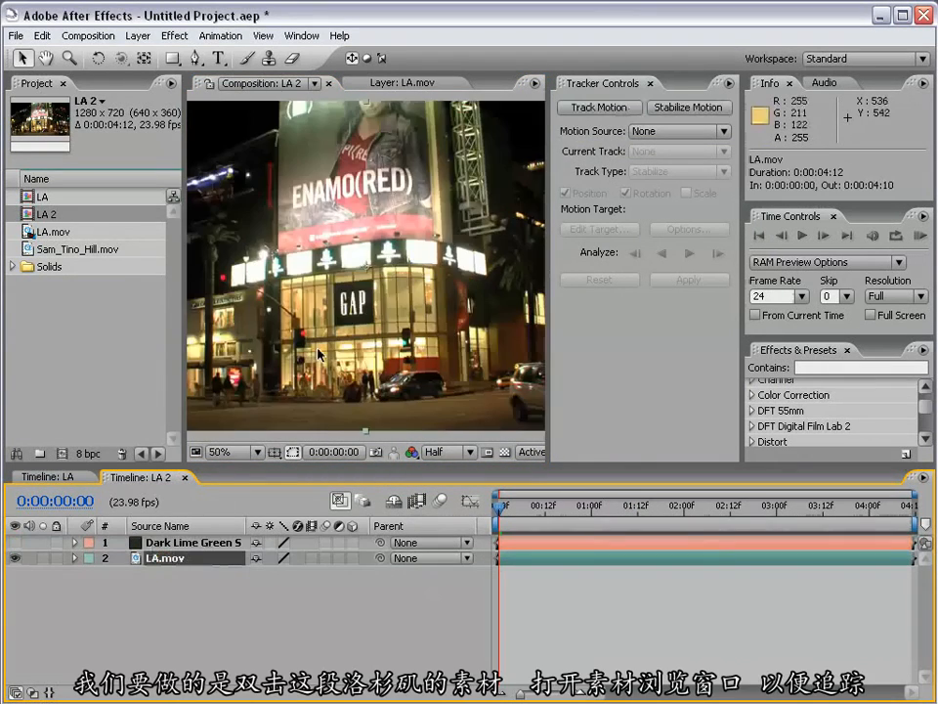
double_click(163, 560)
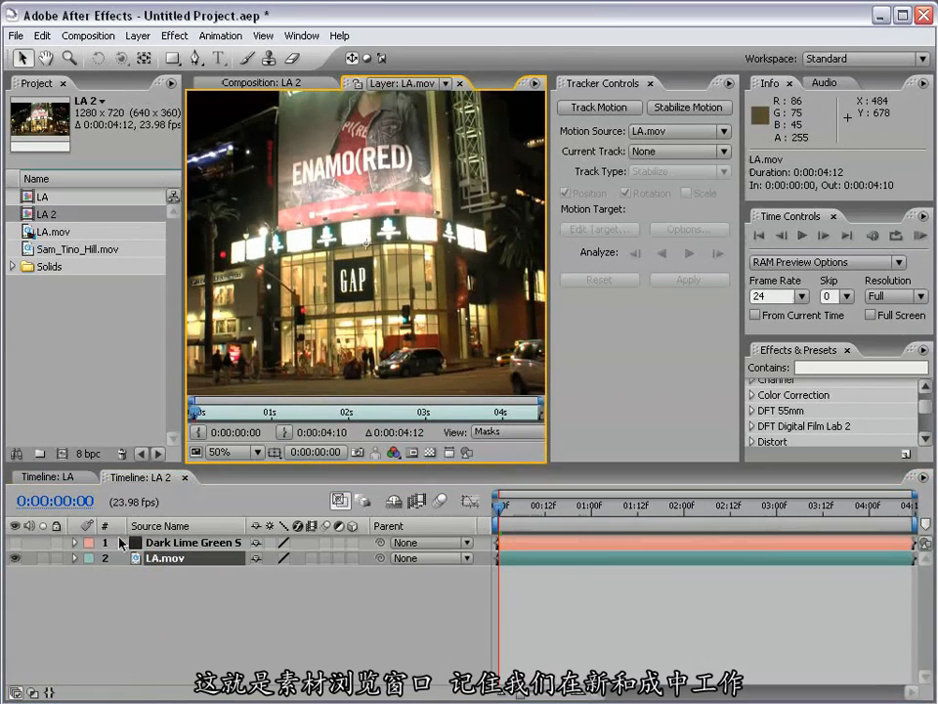
left_click(595, 109)
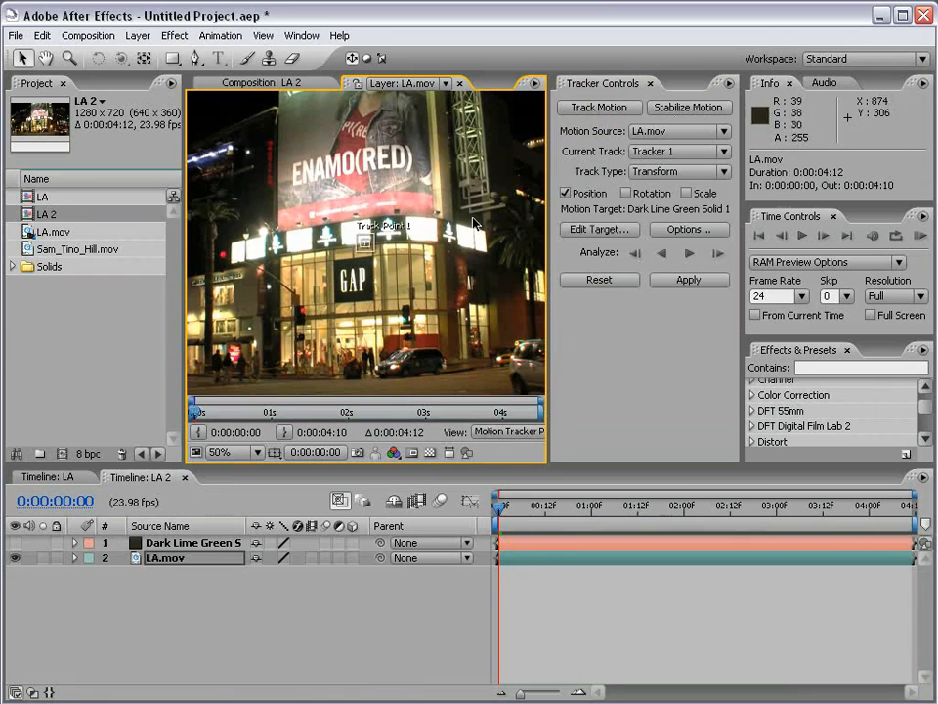
left_click(674, 172)
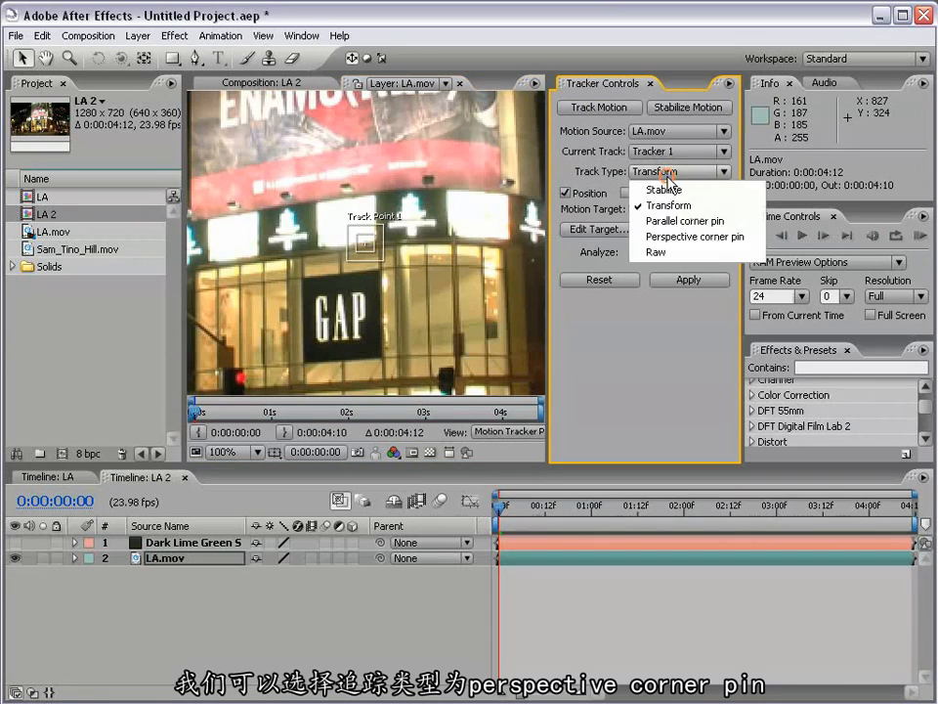
left_click(732, 243)
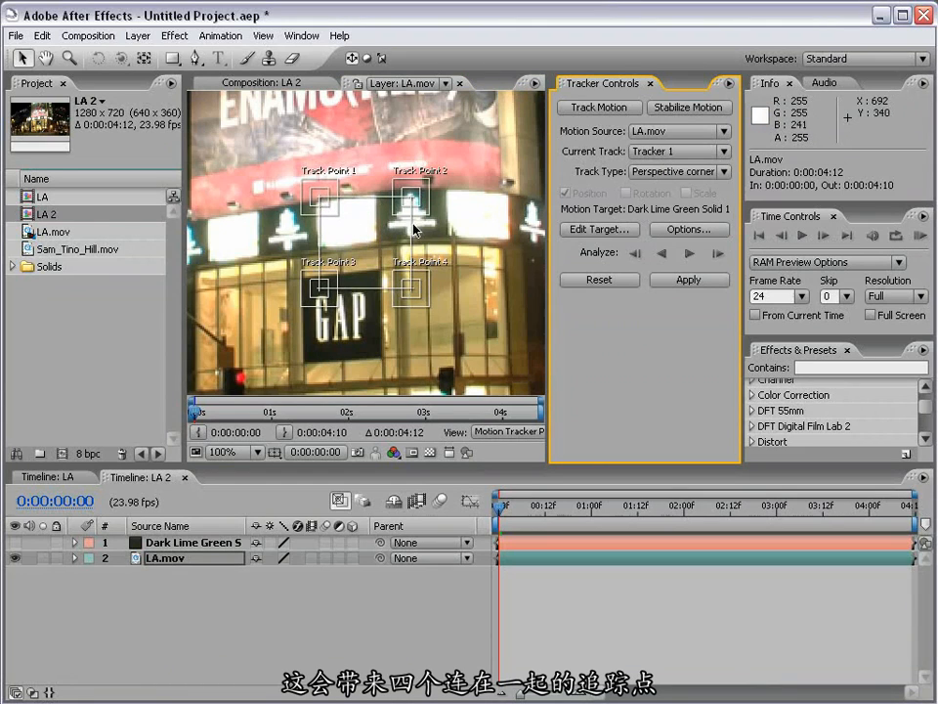
- Place Track Point 3 on the GAP sign's lower-left corner and Track Point 4 on its lower-right corner
key("space")
left_click_drag(377, 309, 381, 255)
key("period")
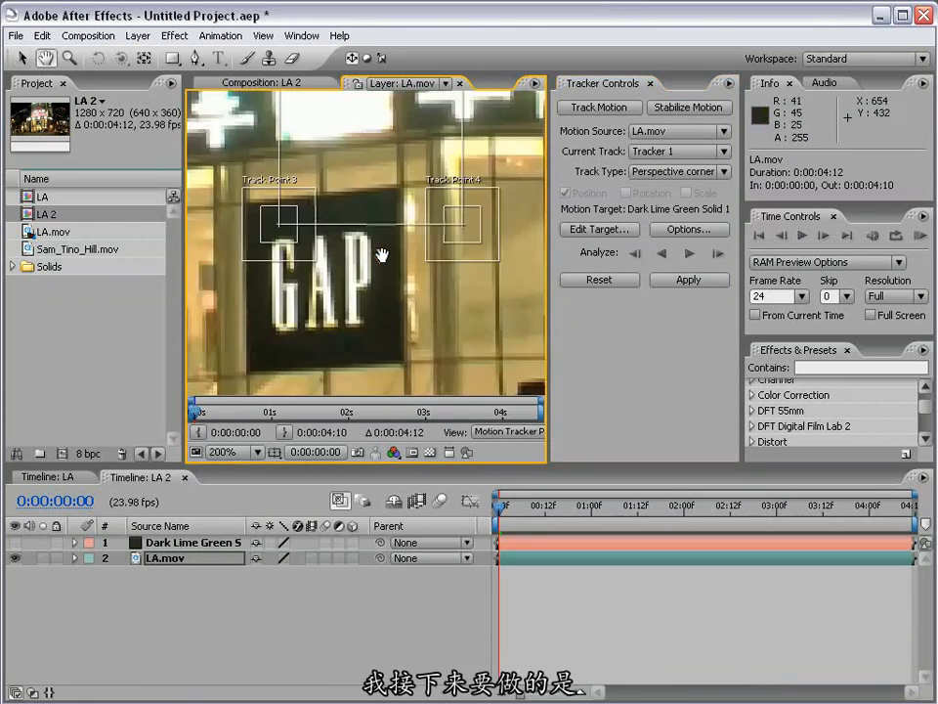
left_click_drag(329, 148, 362, 248)
left_click_drag(396, 361, 394, 300)
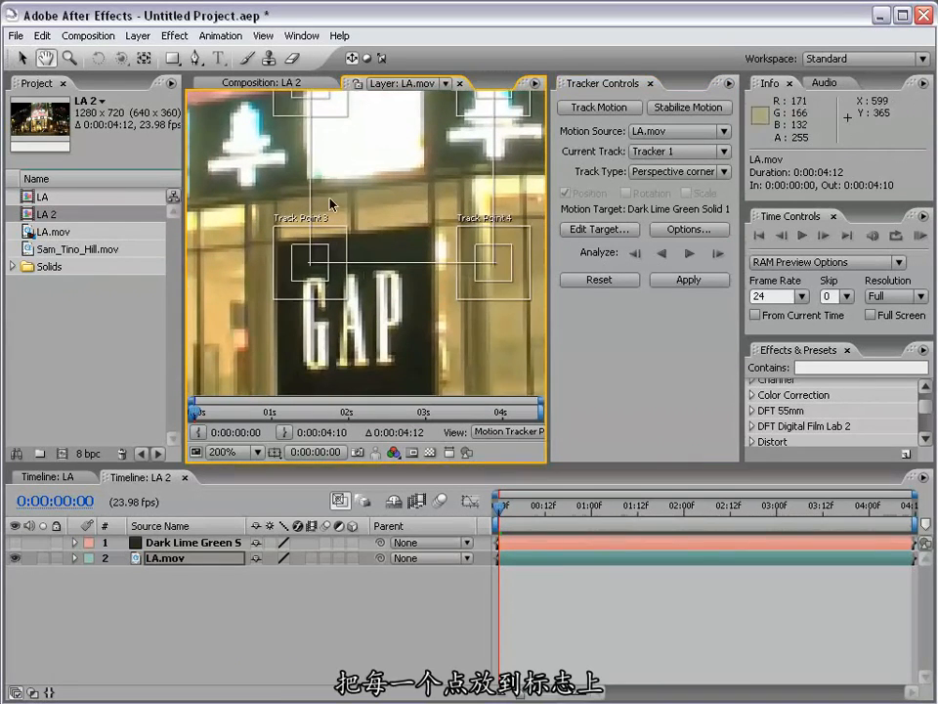
left_click_drag(313, 288, 294, 378)
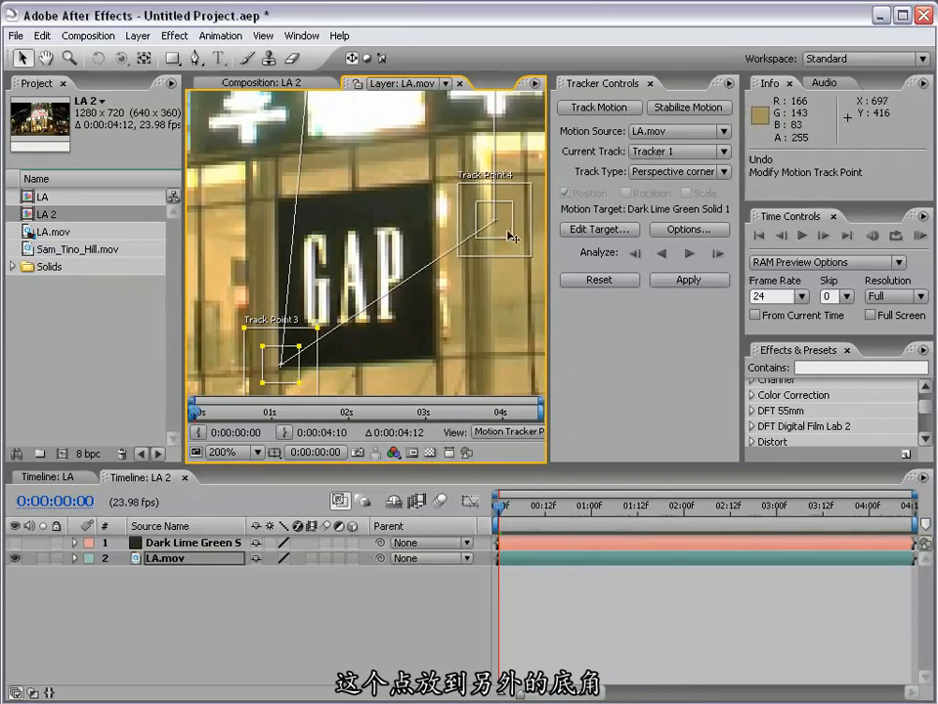
left_click_drag(512, 235, 445, 366)
- Place Track Point 2 on the GAP sign's upper-right corner and Track Point 1 on its upper-left corner
scroll(440, 185, "up", 3)
left_click_drag(429, 200, 380, 336)
left_click_drag(288, 331, 408, 264)
left_click_drag(384, 133, 359, 294)
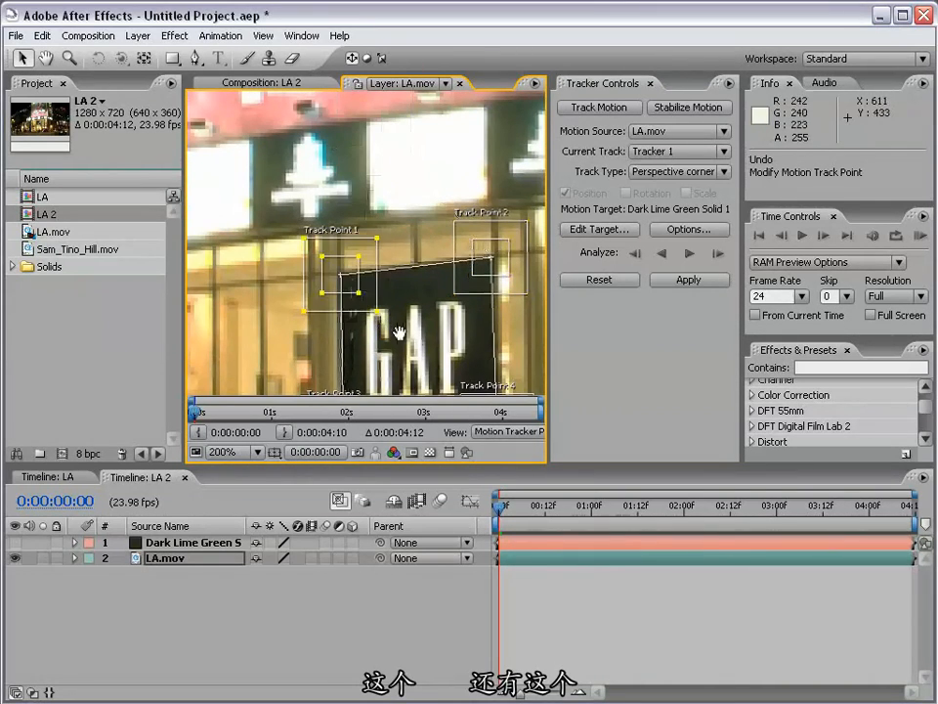
left_click_drag(399, 333, 335, 221)
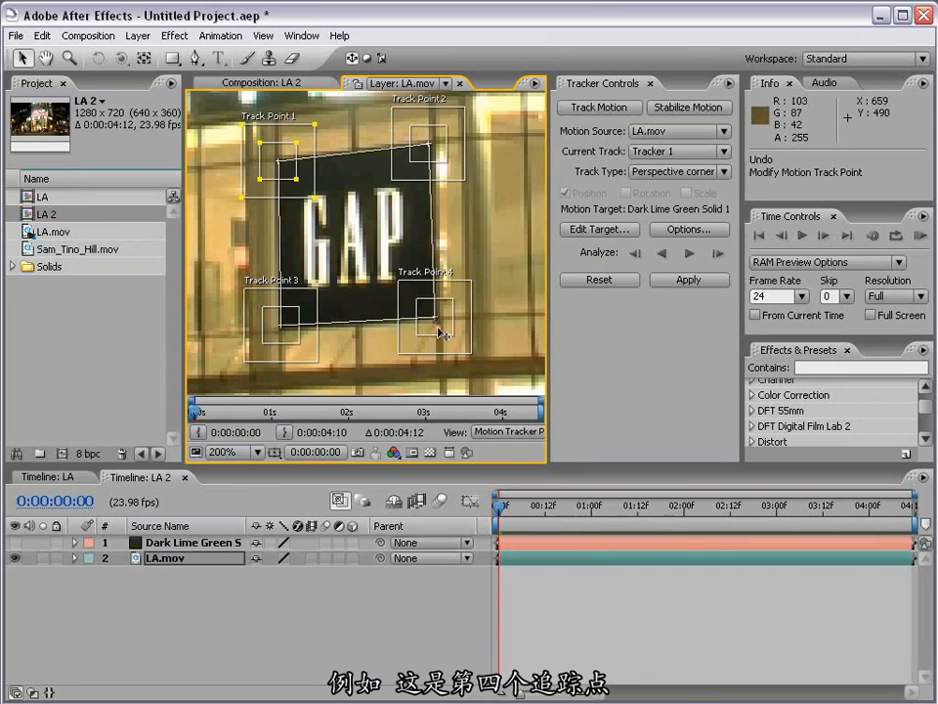
- Move Track Point 4's tracking region to the window-frame detail right of the sign, keeping its attach point on the sign's lower-right corner
left_click_drag(438, 328, 429, 304)
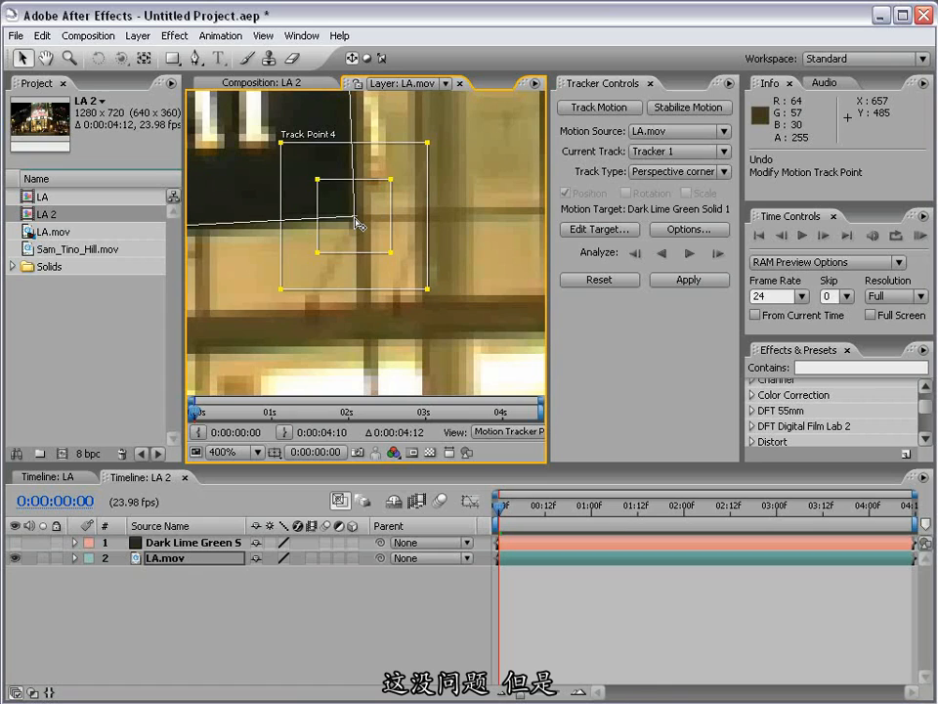
key("comma")
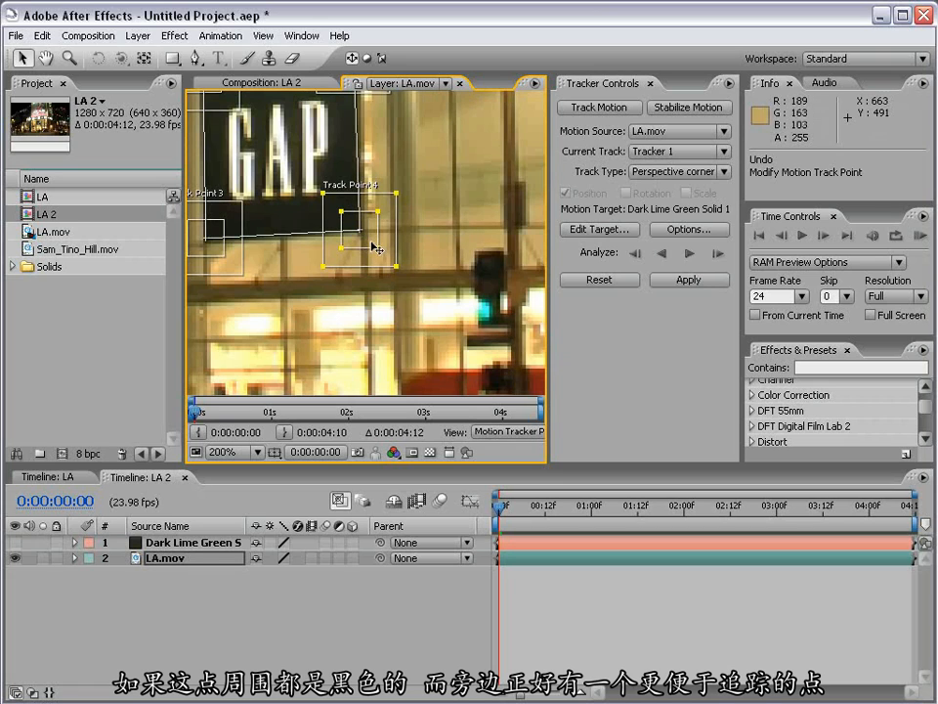
left_click_drag(398, 238, 346, 273)
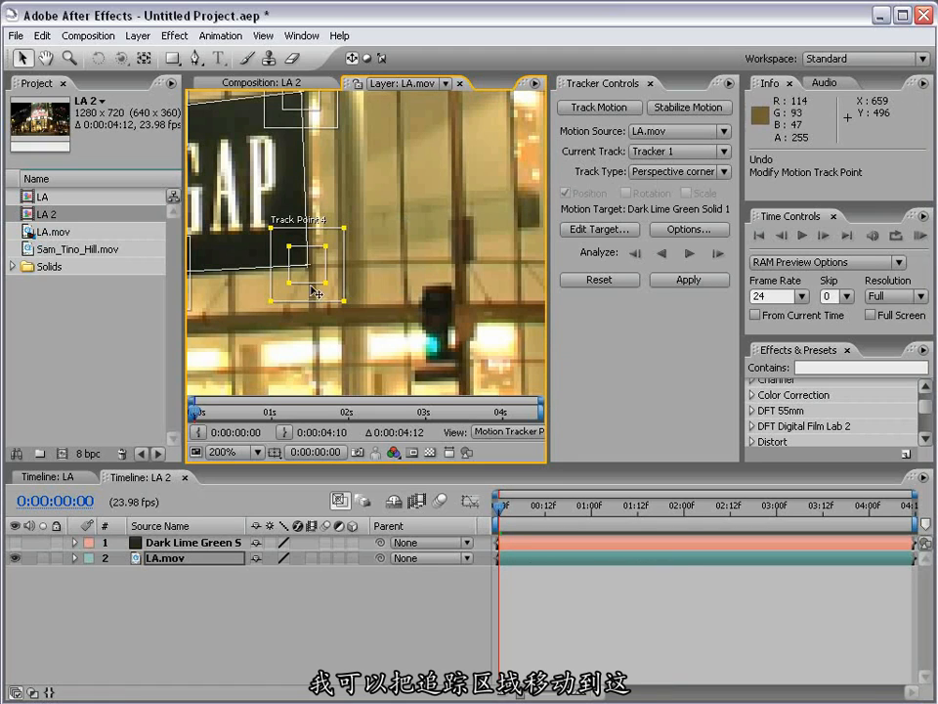
left_click_drag(309, 275, 400, 276)
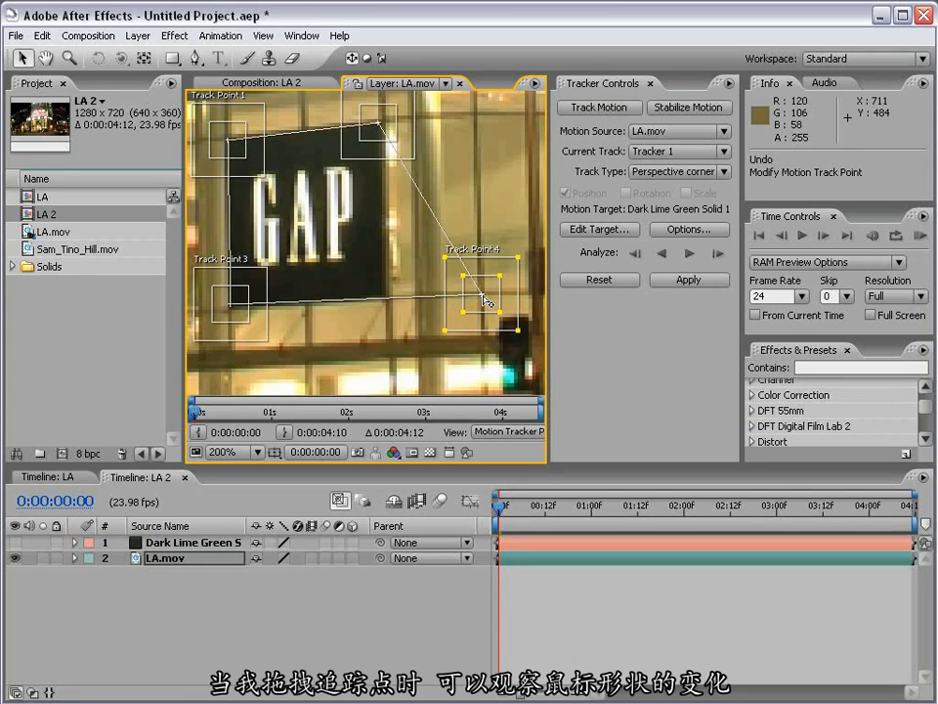
left_click_drag(483, 298, 389, 303)
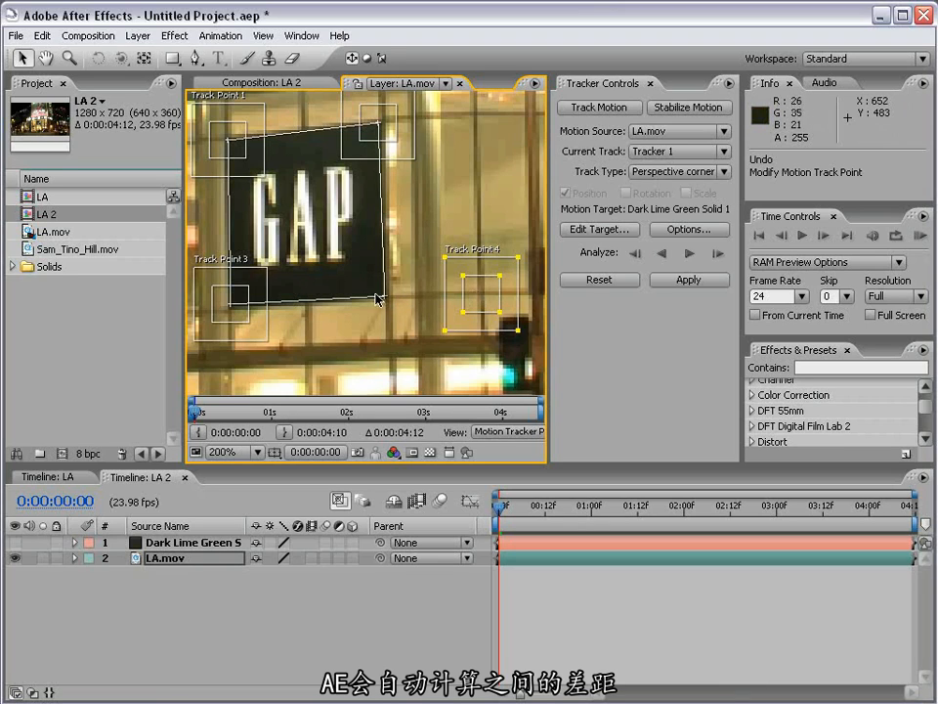
- Examine the four track points on the storefront to check that their tracking regions lie on the same plane as the sign
left_click(487, 299)
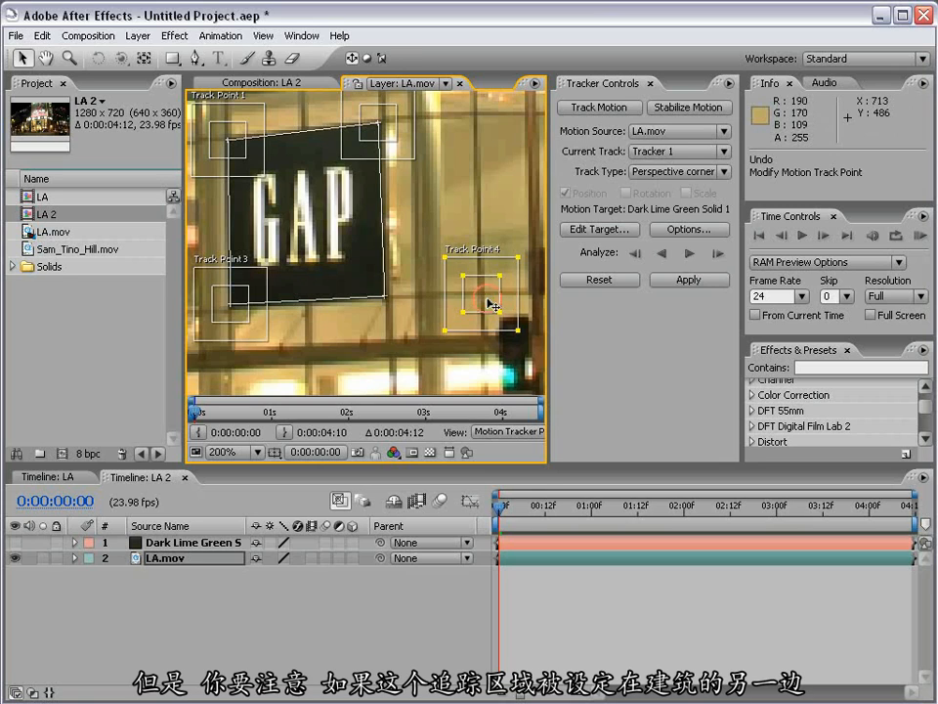
key("comma")
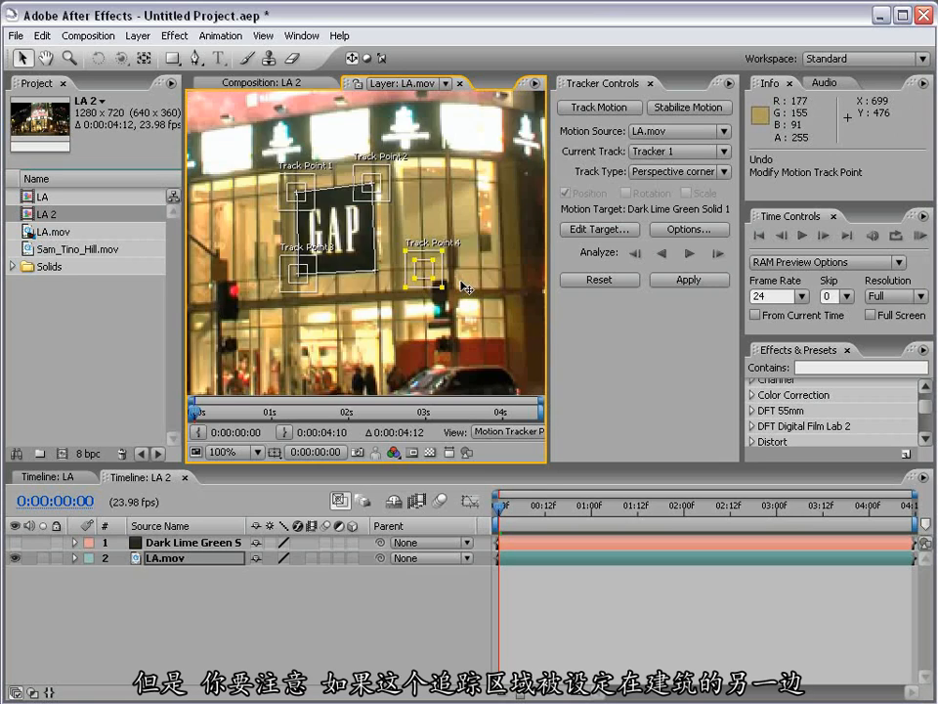
key("comma")
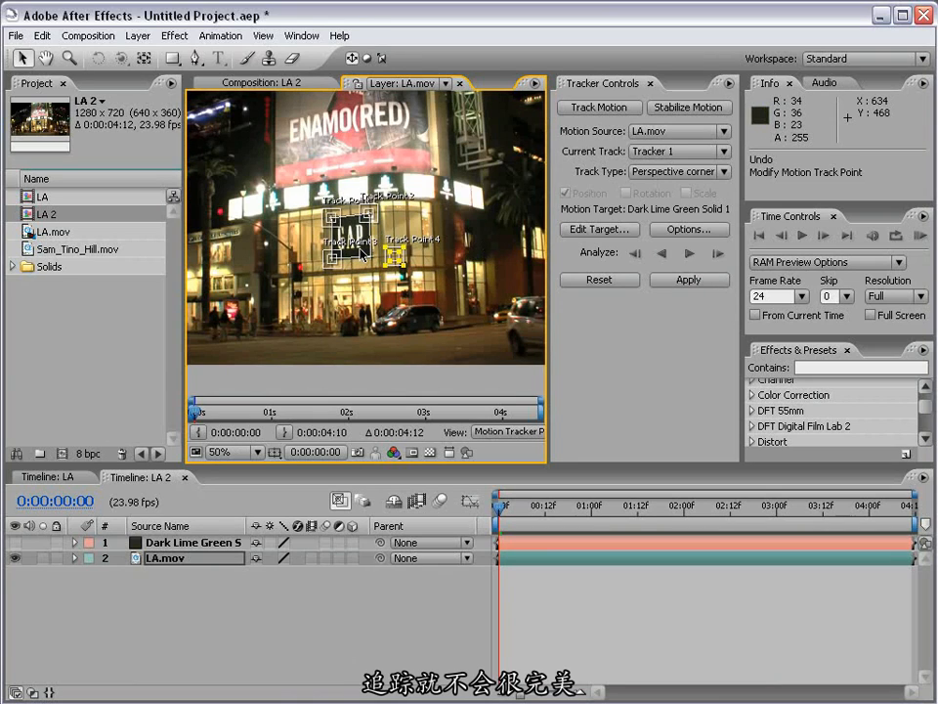
key("period")
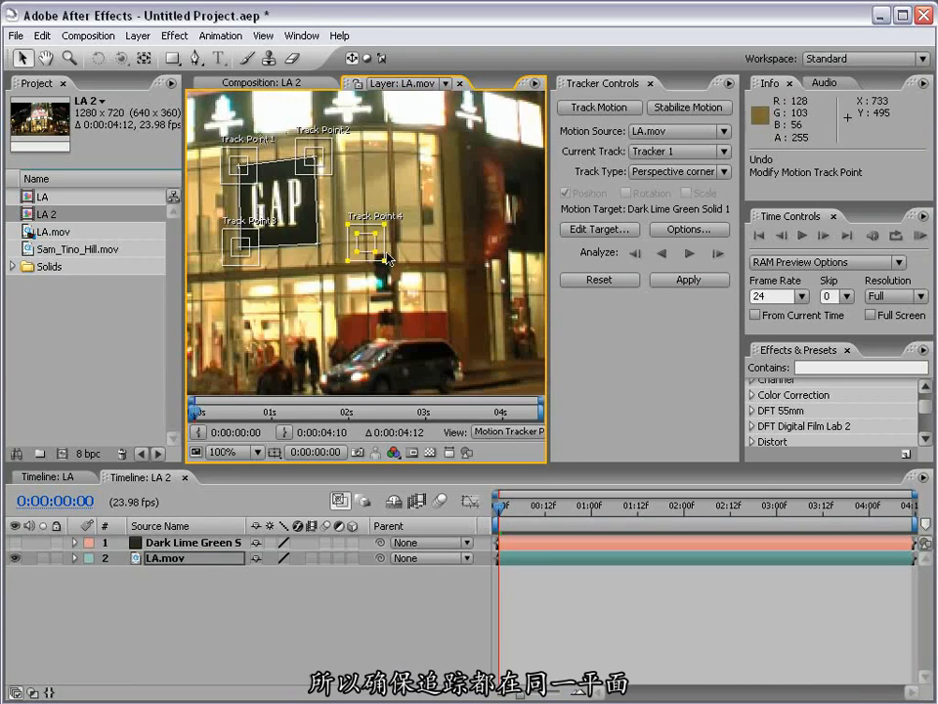
key("grave")
key("period")
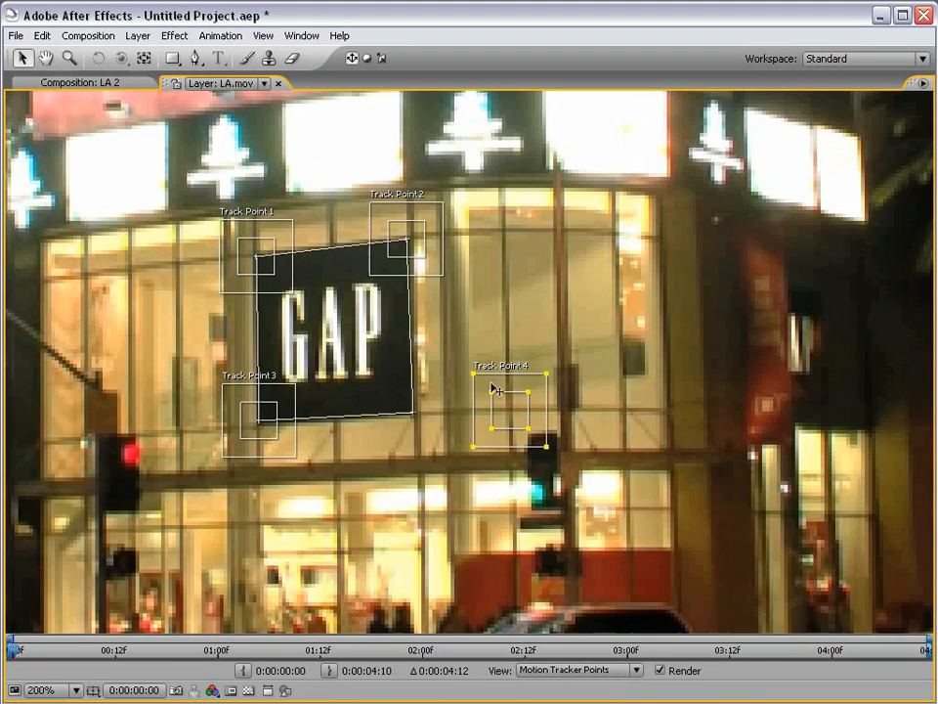
left_click_drag(512, 420, 589, 438)
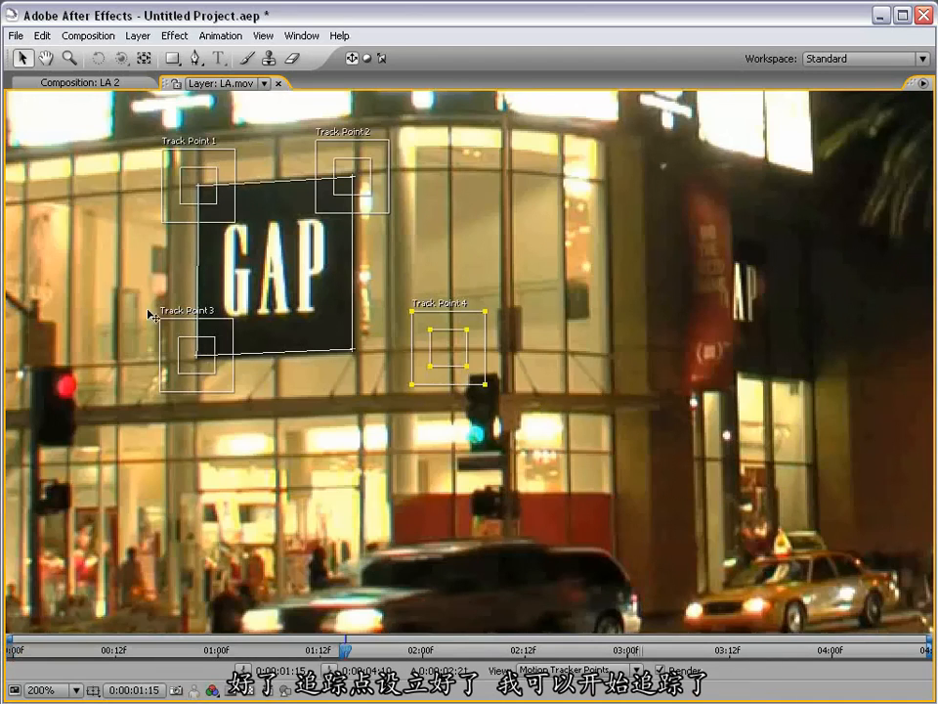
- Analyze the four perspective corner pin track points forward through the LA.mov clip, and return to the first frame
key("grave")
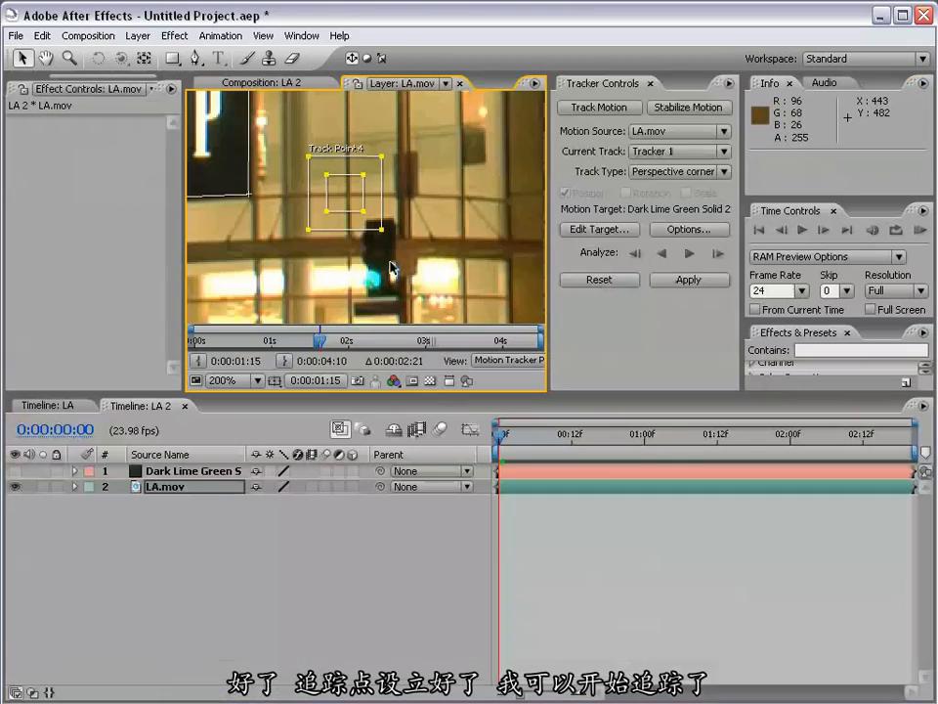
scroll(390, 266, "down", 1)
left_click_drag(299, 195, 357, 253)
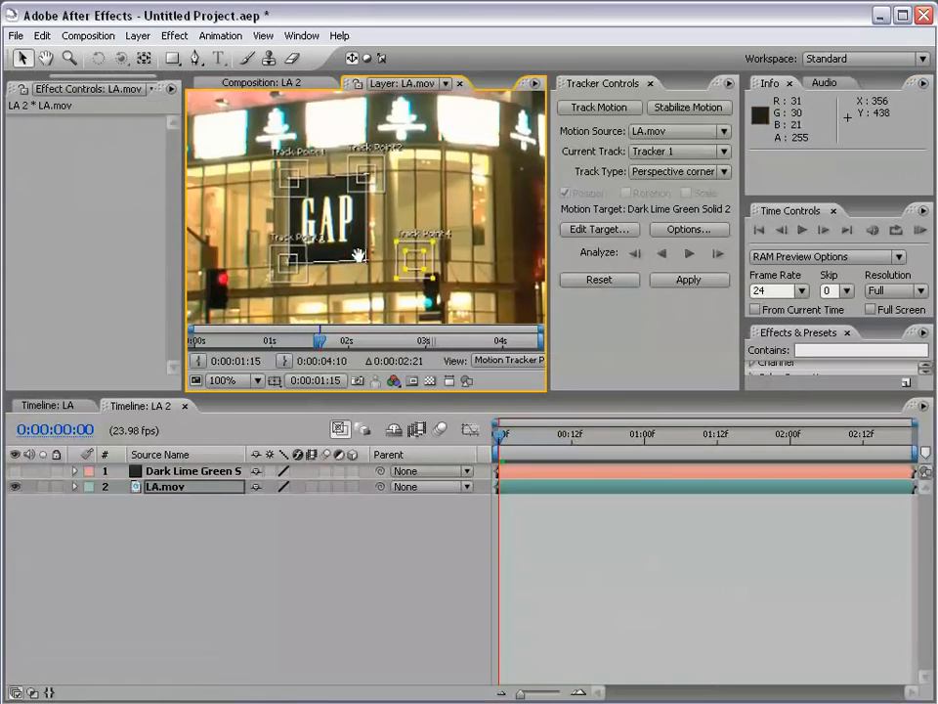
left_click(691, 256)
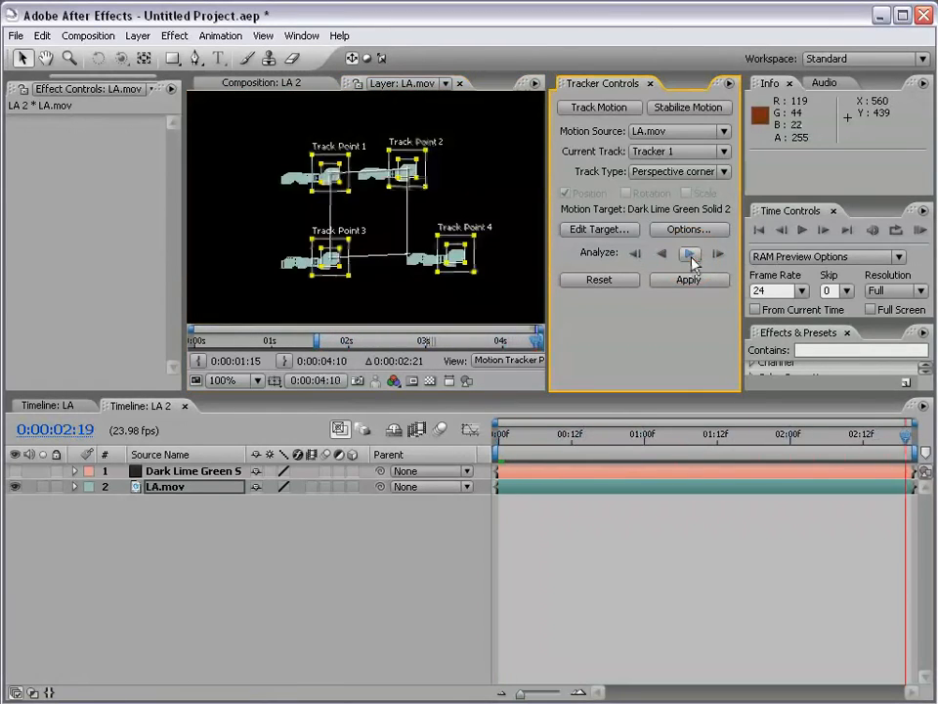
left_click(526, 439)
left_click_drag(526, 440, 472, 453)
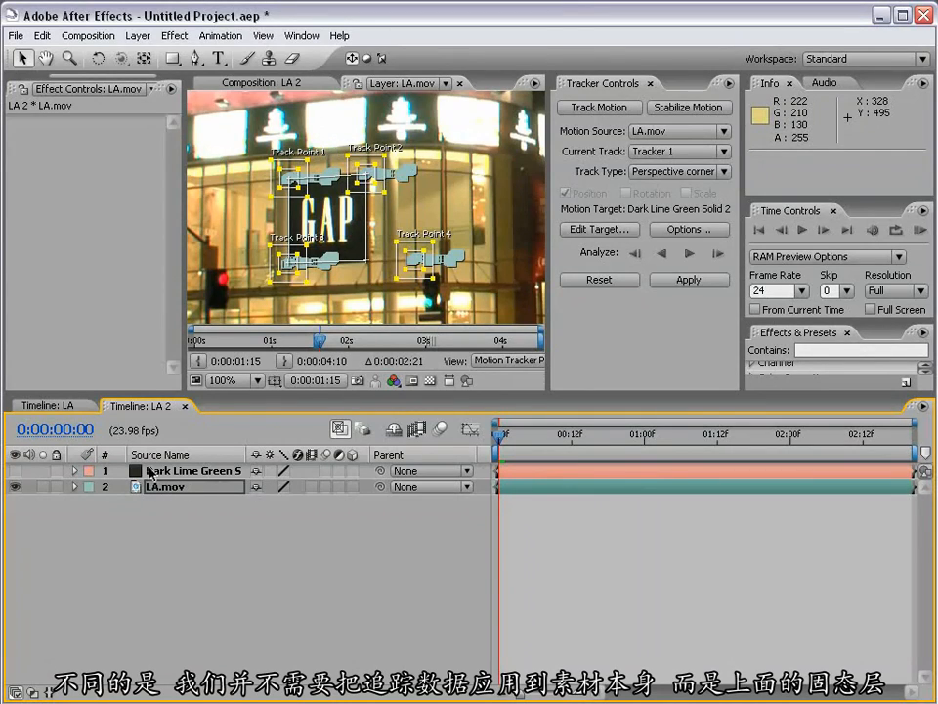
- Set the motion target to the Dark Lime Green Solid 2 layer and apply the tracking data to it
left_click(596, 234)
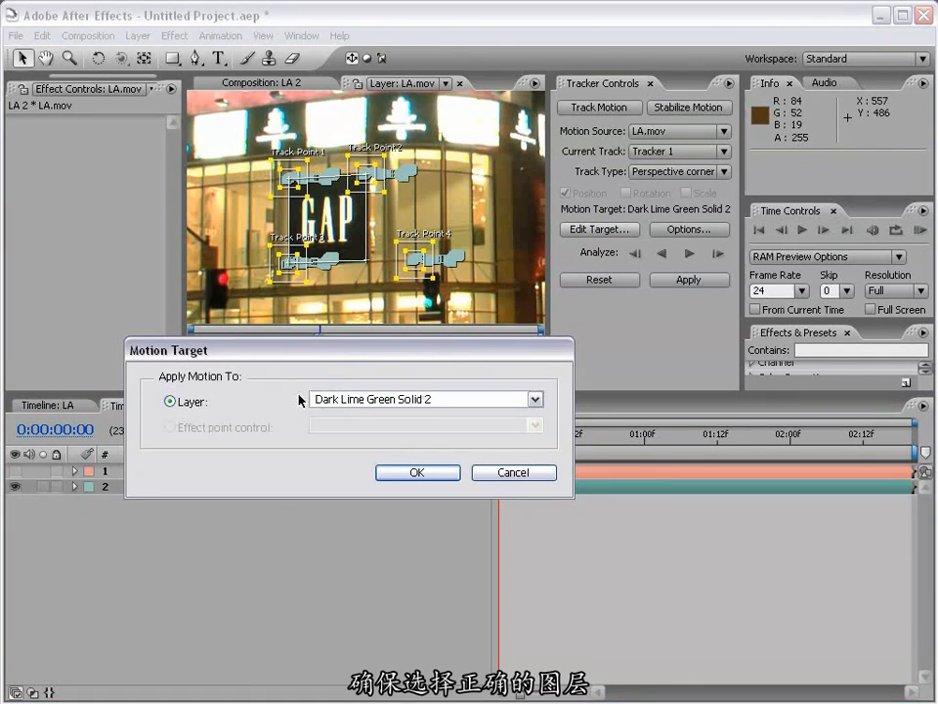
left_click(354, 401)
left_click(444, 415)
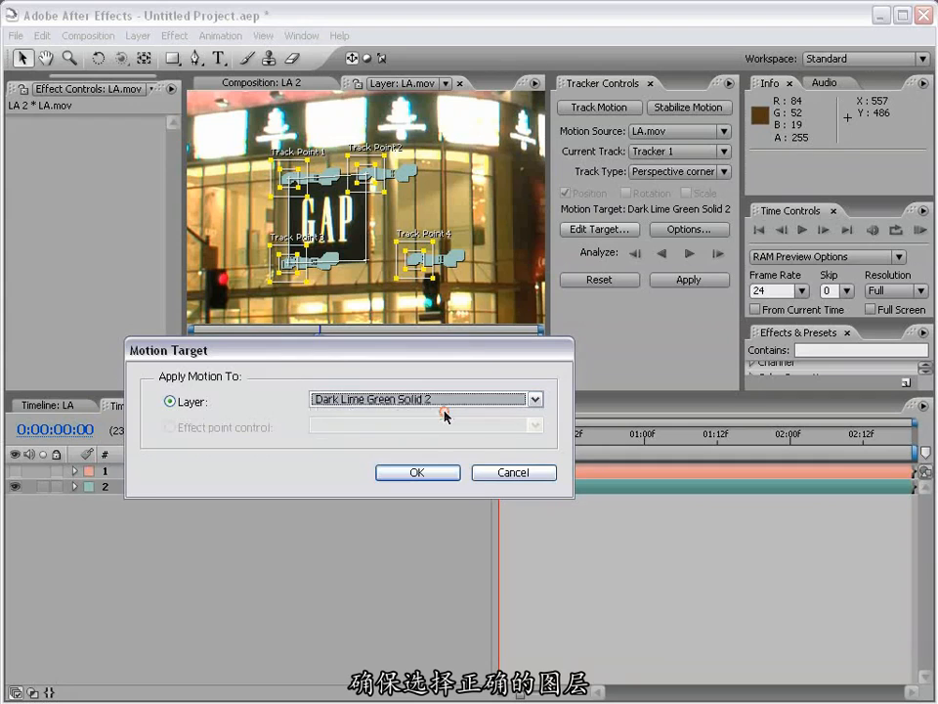
left_click(418, 473)
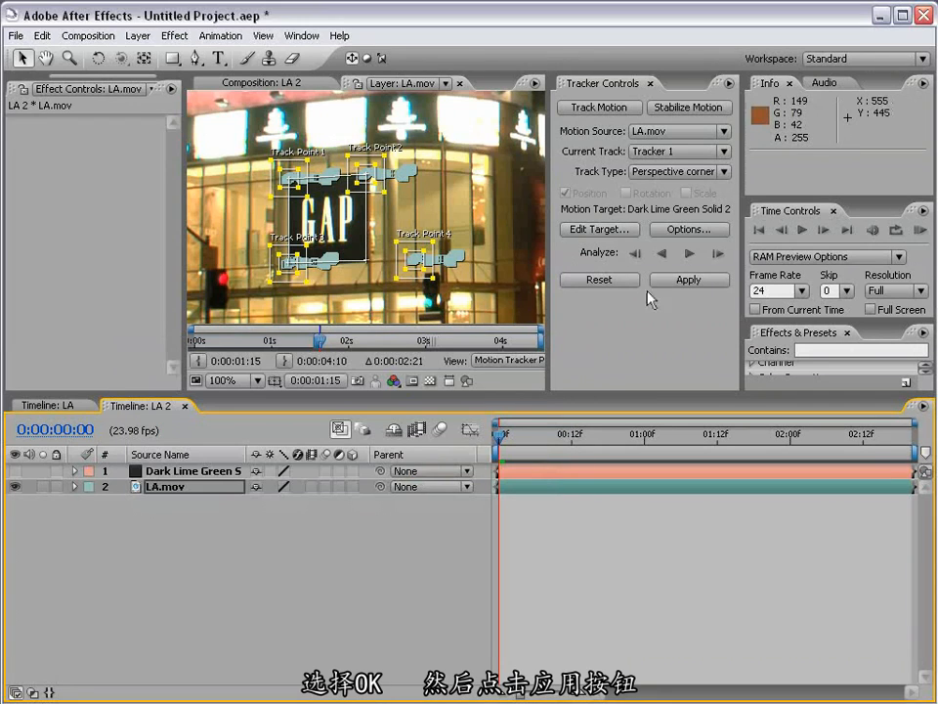
left_click(686, 282)
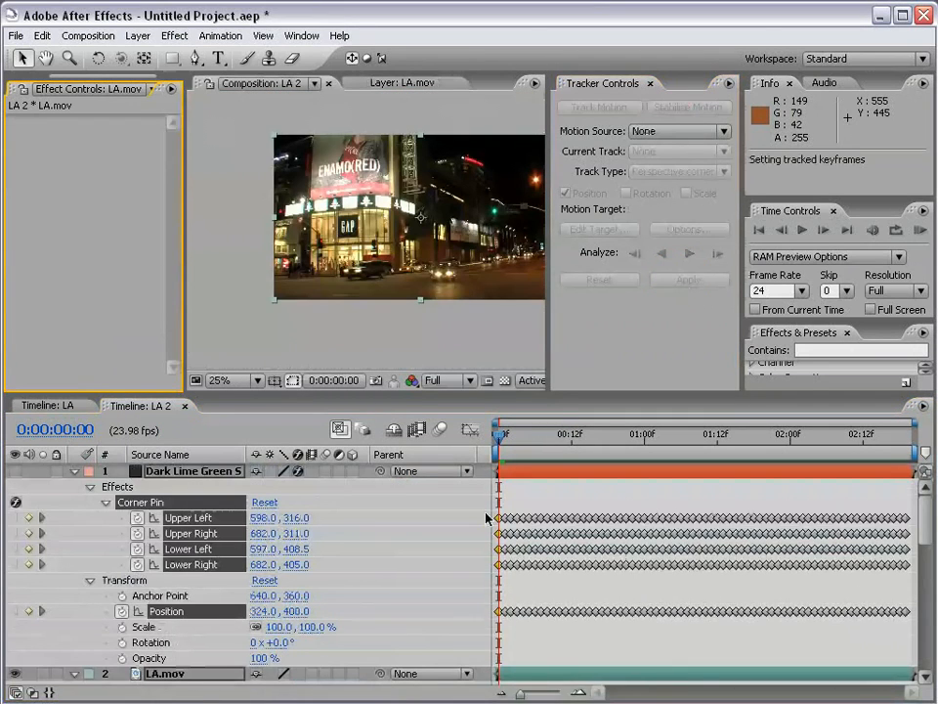
- Make the corner-pinned solid layer visible and scrub through the composition to check its coverage of the GAP sign
scroll(374, 239, "up", 2)
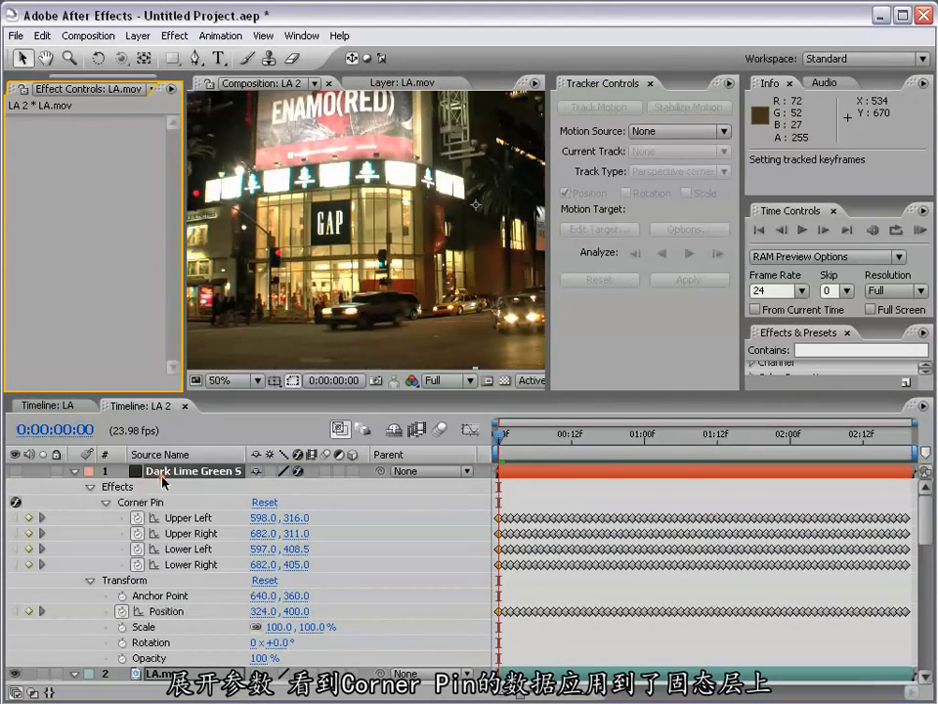
left_click(194, 473)
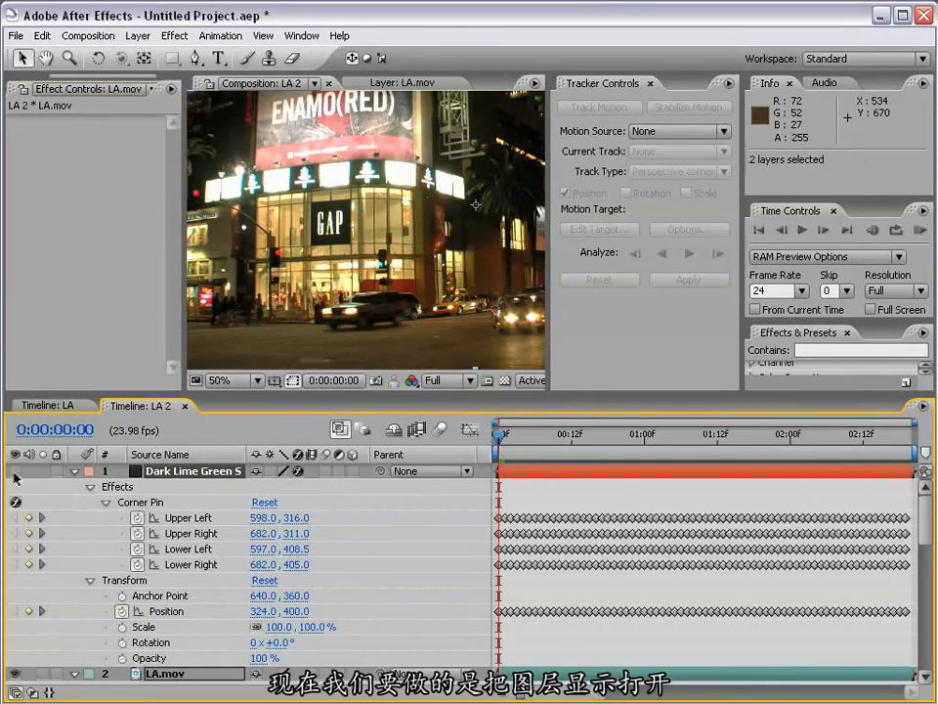
left_click(14, 471)
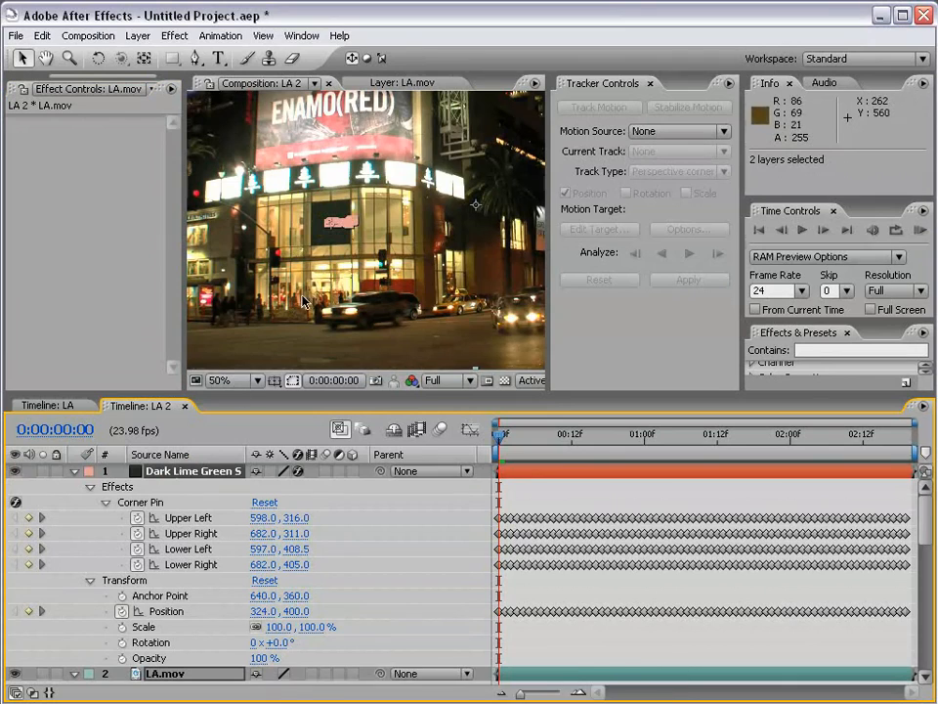
key("period")
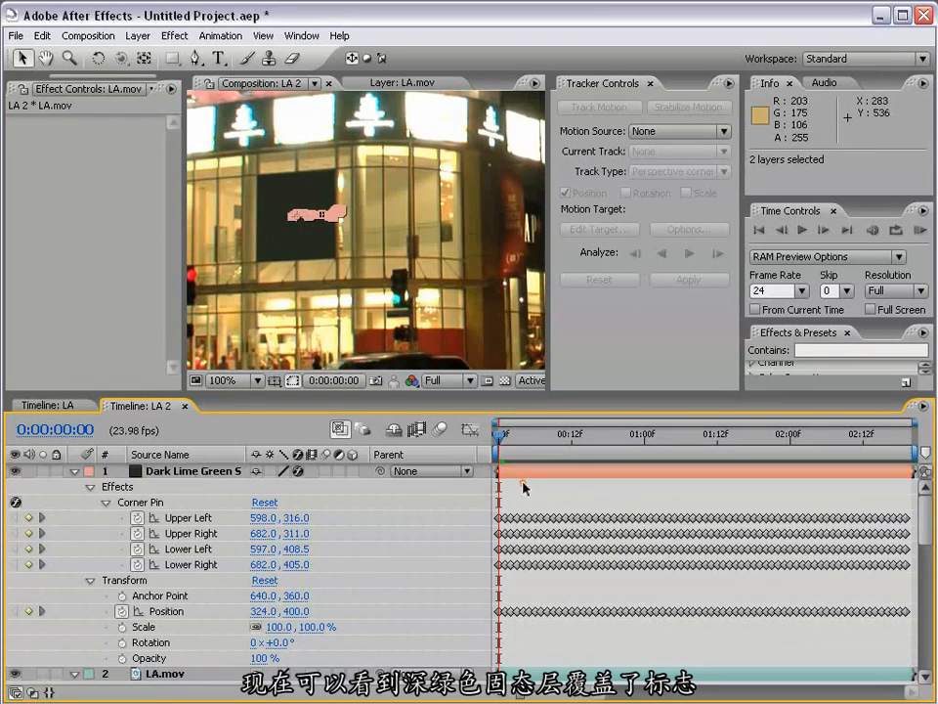
left_click_drag(505, 436, 718, 437)
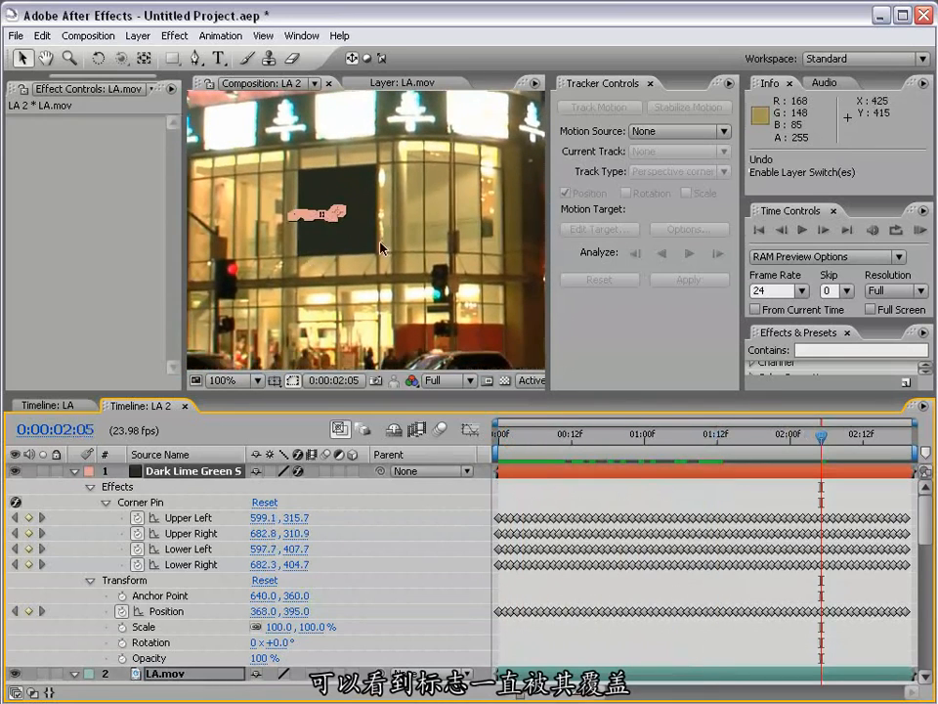
- Collapse the solid layer's expanded Corner Pin and Transform properties in the LA 2 timeline
left_click(172, 473)
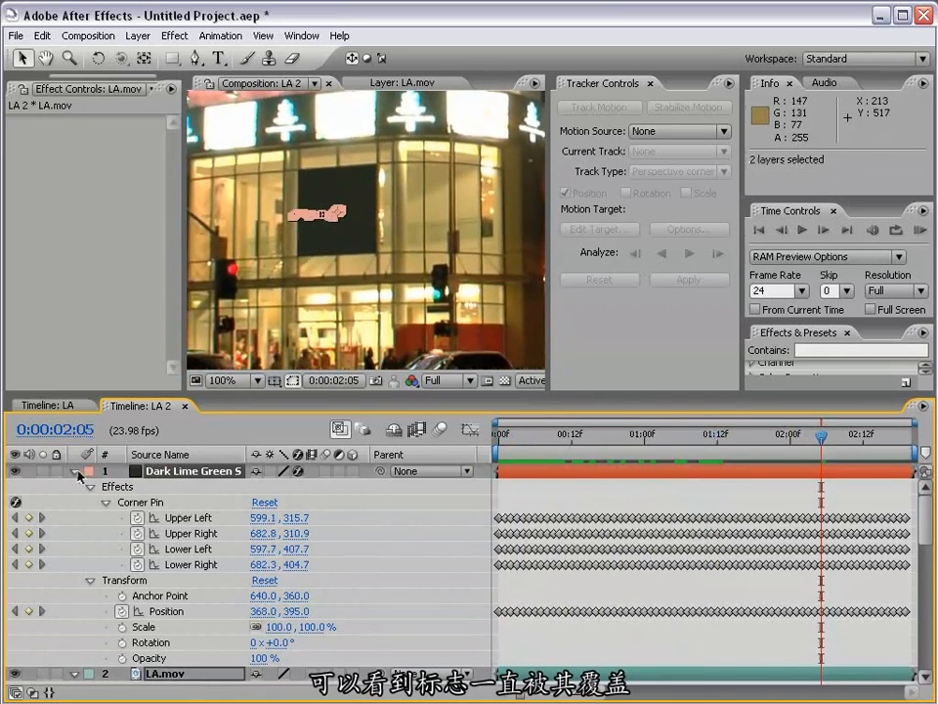
left_click(76, 471)
scroll(287, 178, "down", 1)
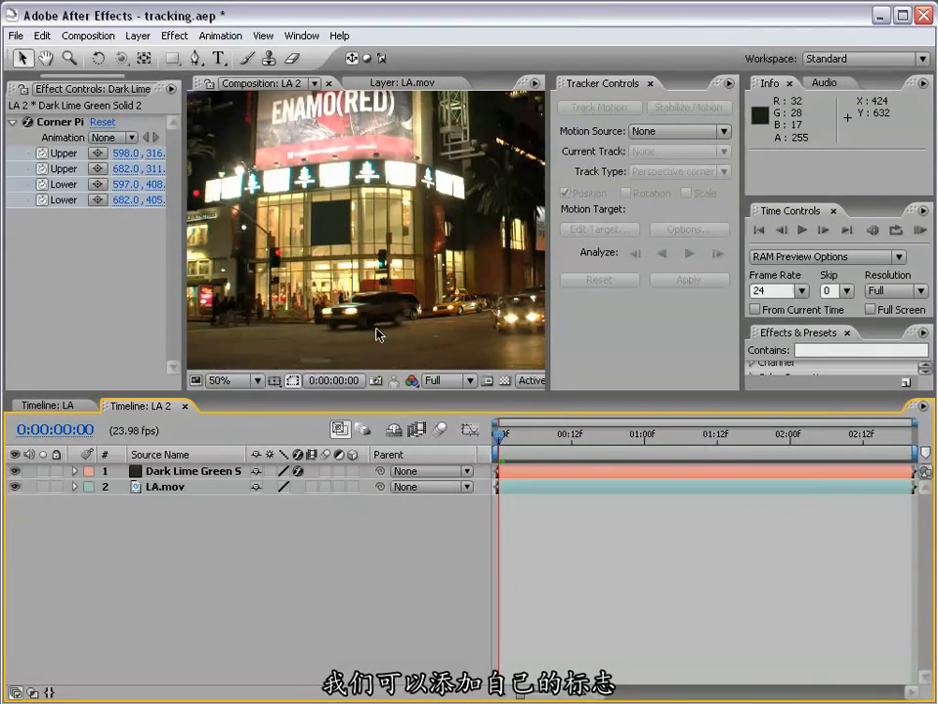
- Pre-compose the solid layer as Dark Lime Green Solid 2 Comp 1, leaving all attributes in LA 2
left_click(180, 474)
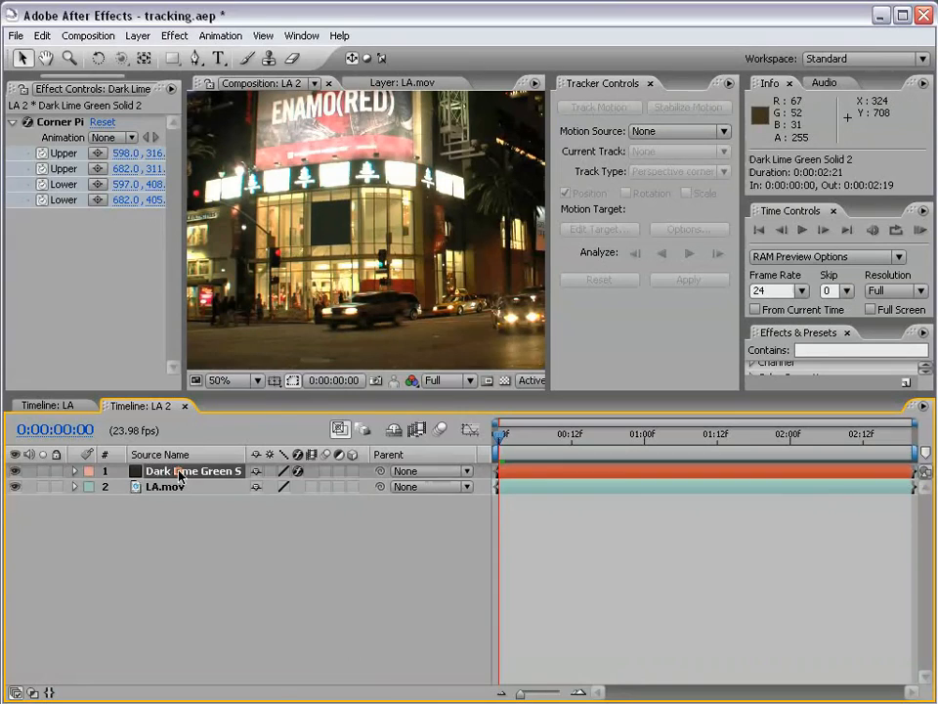
left_click(137, 35)
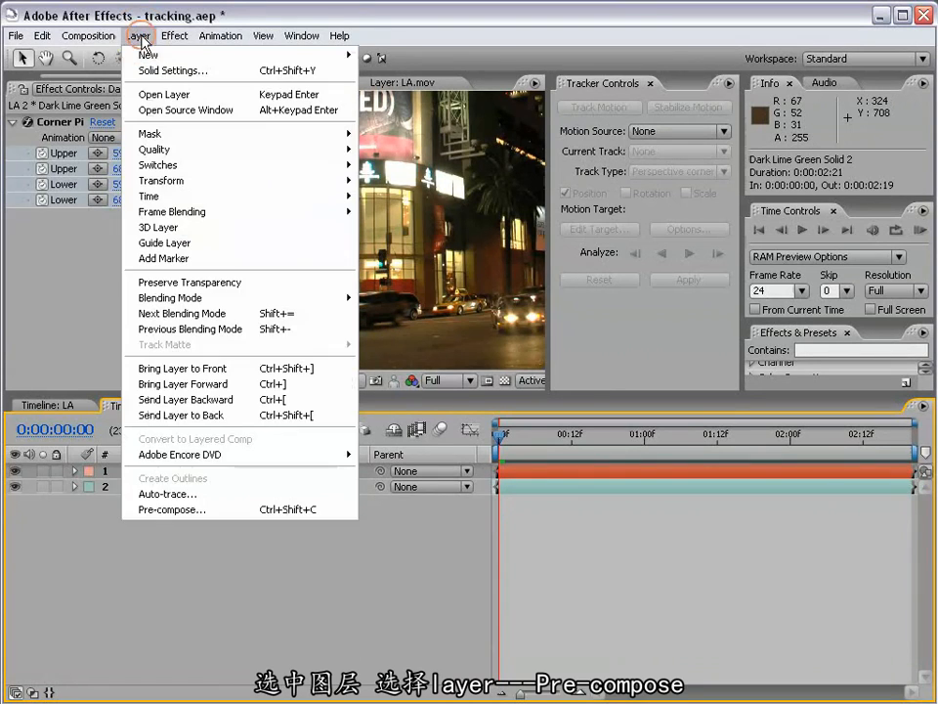
left_click(209, 513)
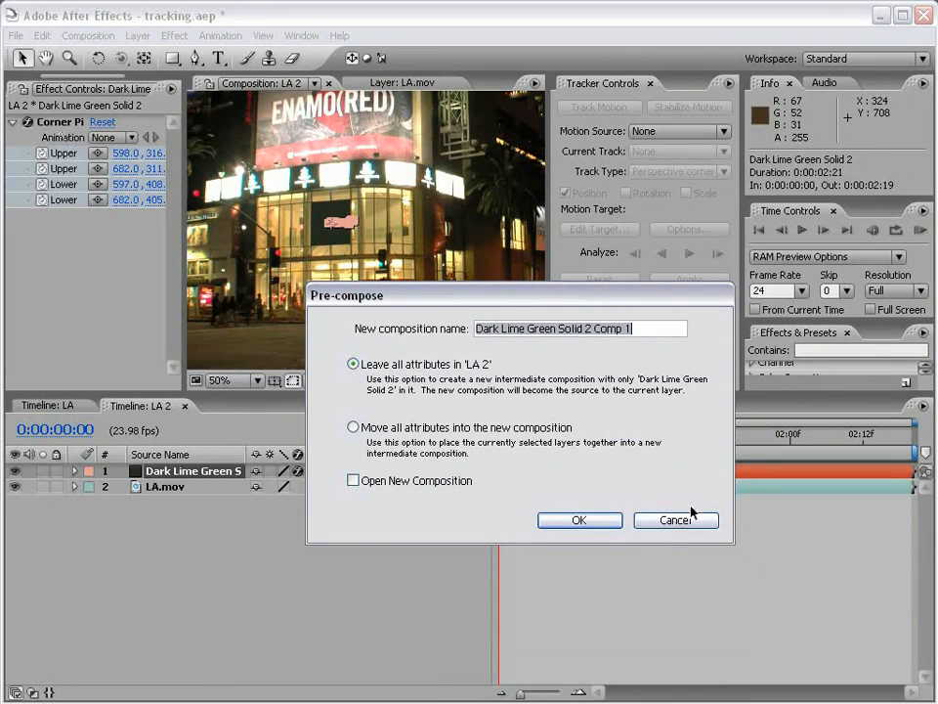
left_click(579, 520)
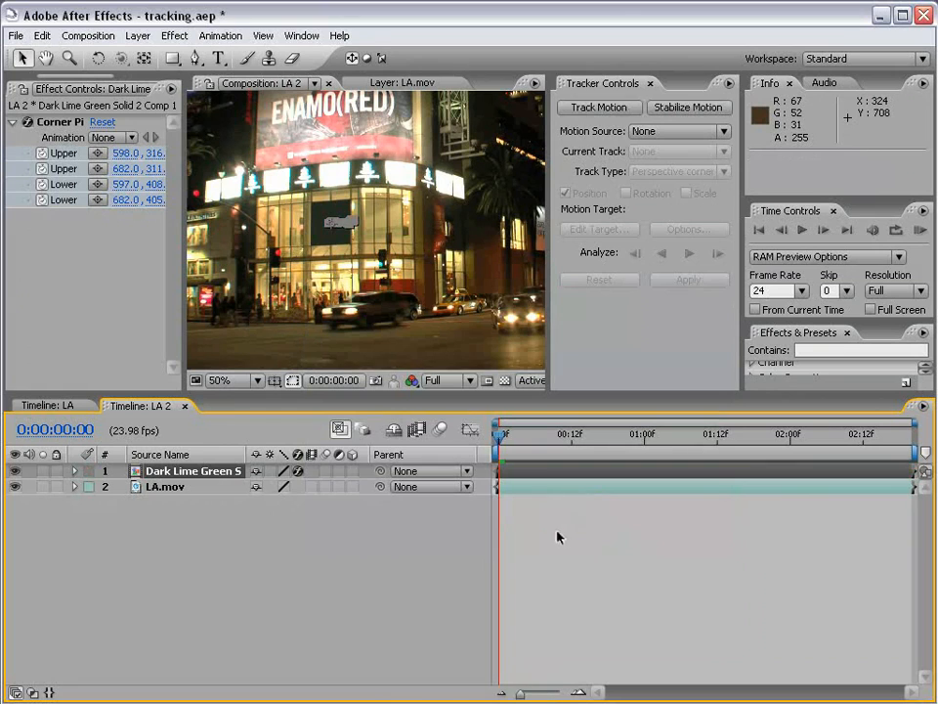
mouse_move(494, 442)
left_mouse_down()
mouse_move(588, 453)
mouse_move(884, 452)
mouse_move(486, 453)
left_mouse_up()
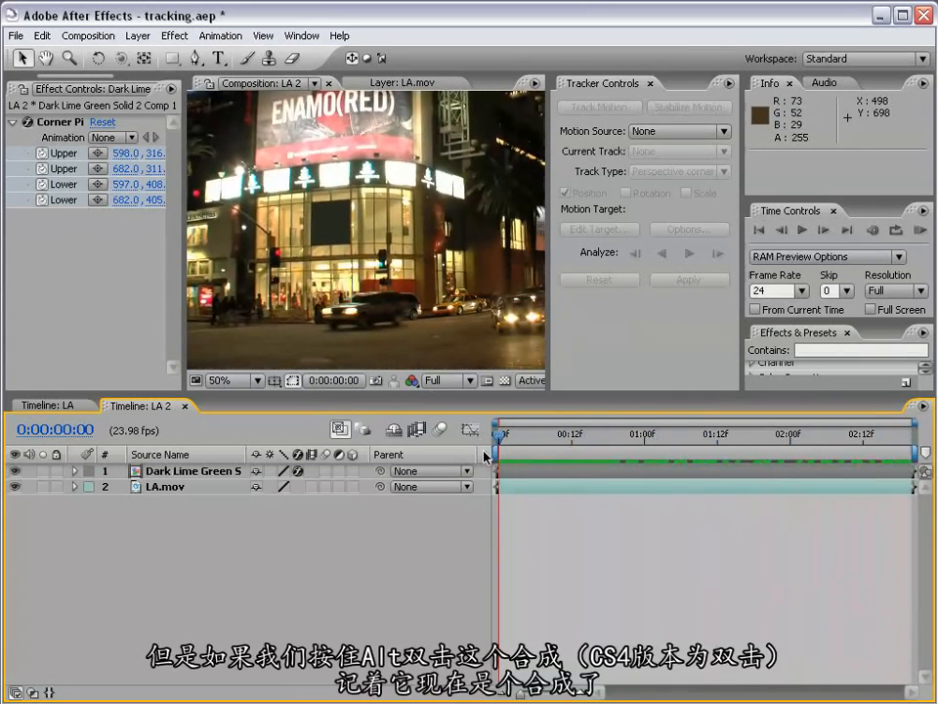
- Open the pre-composed Dark Lime Green Solid 2 Comp 1 and select the full-size solid inside it
left_click(175, 471)
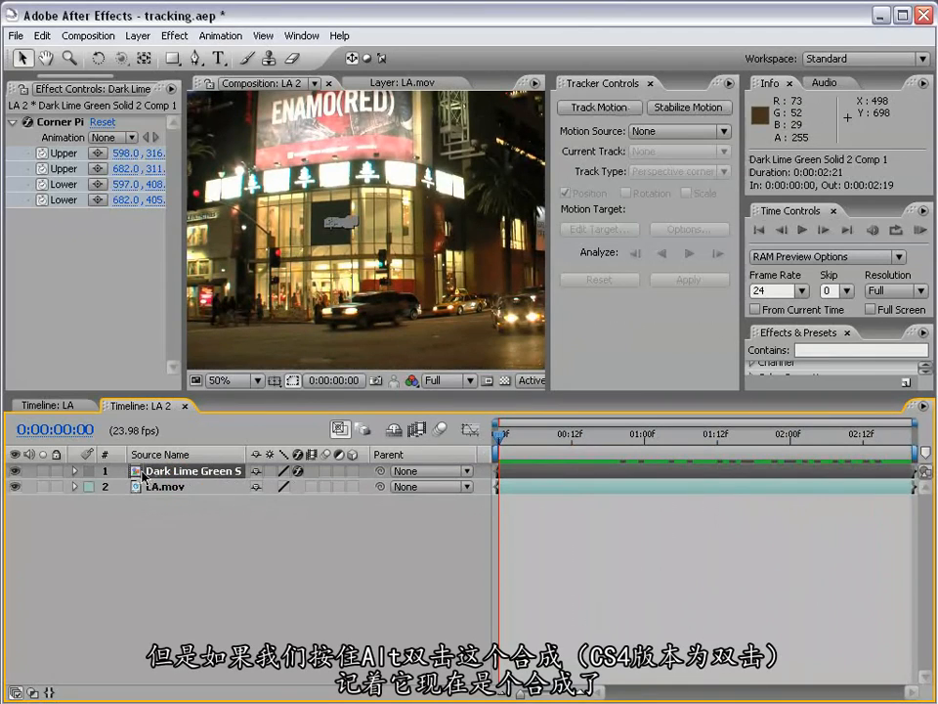
double_click(177, 473)
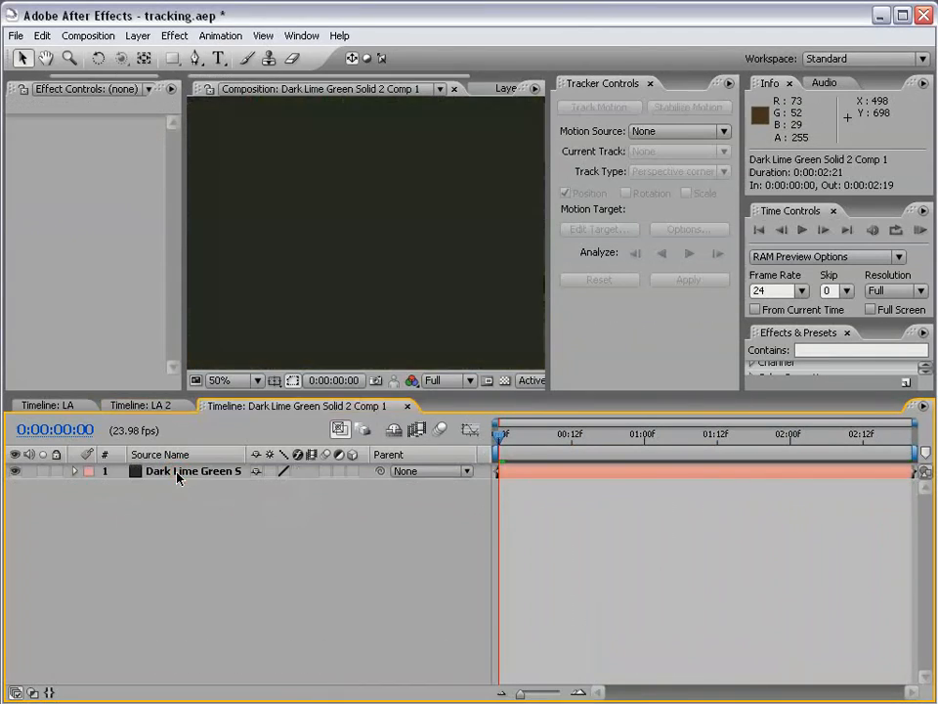
scroll(347, 264, "down", 1)
left_click(361, 277)
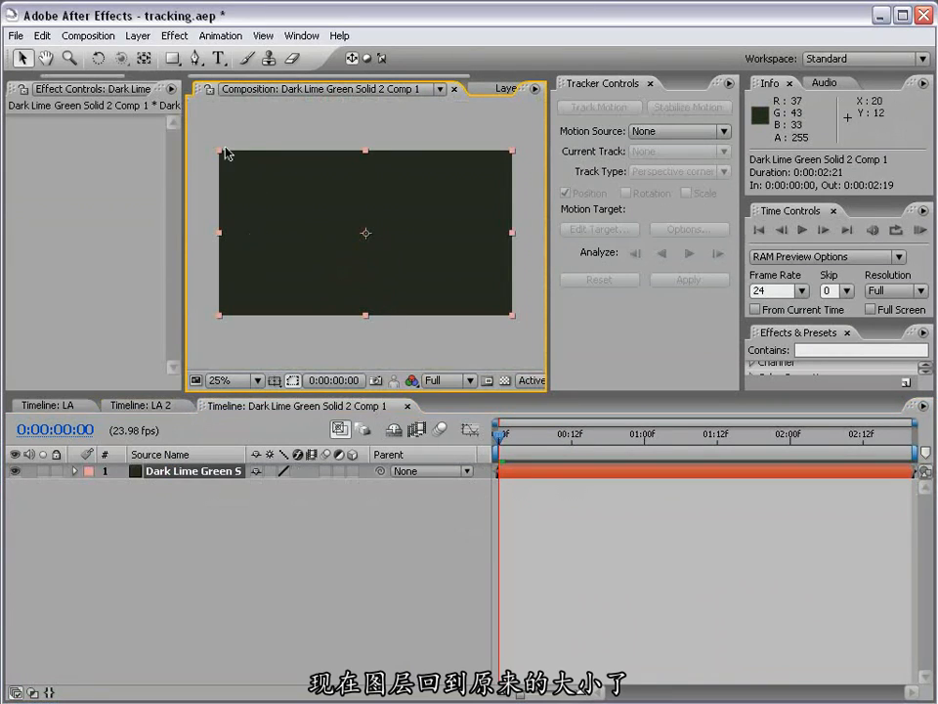
- Try stretching the Corner Pin's lower-right corner outward on the pre-composed layer in LA 2, and undo the change
left_click(142, 404)
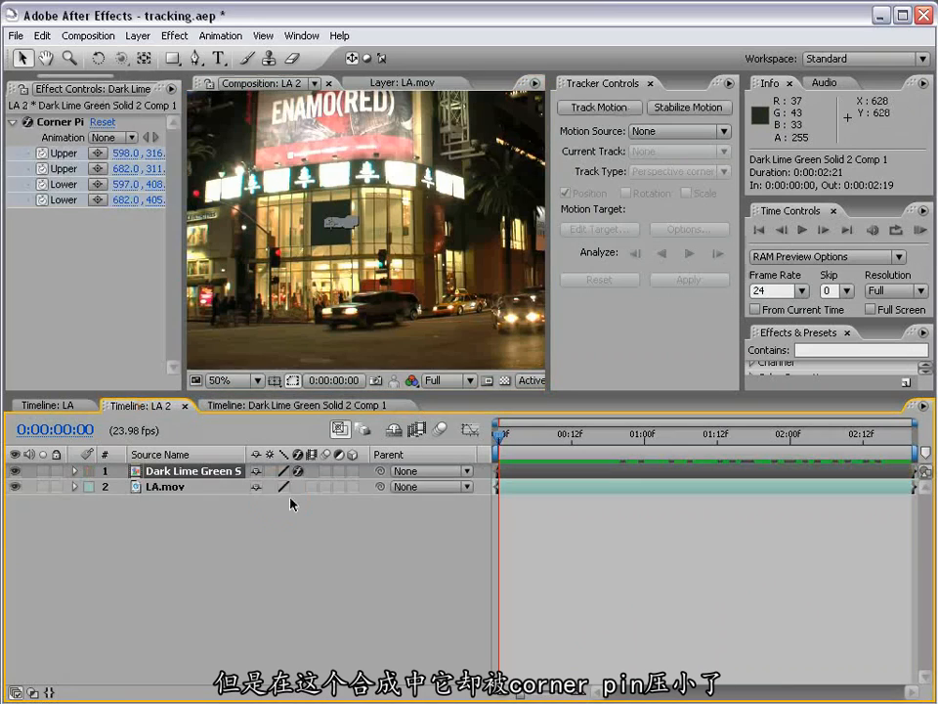
left_click(73, 124)
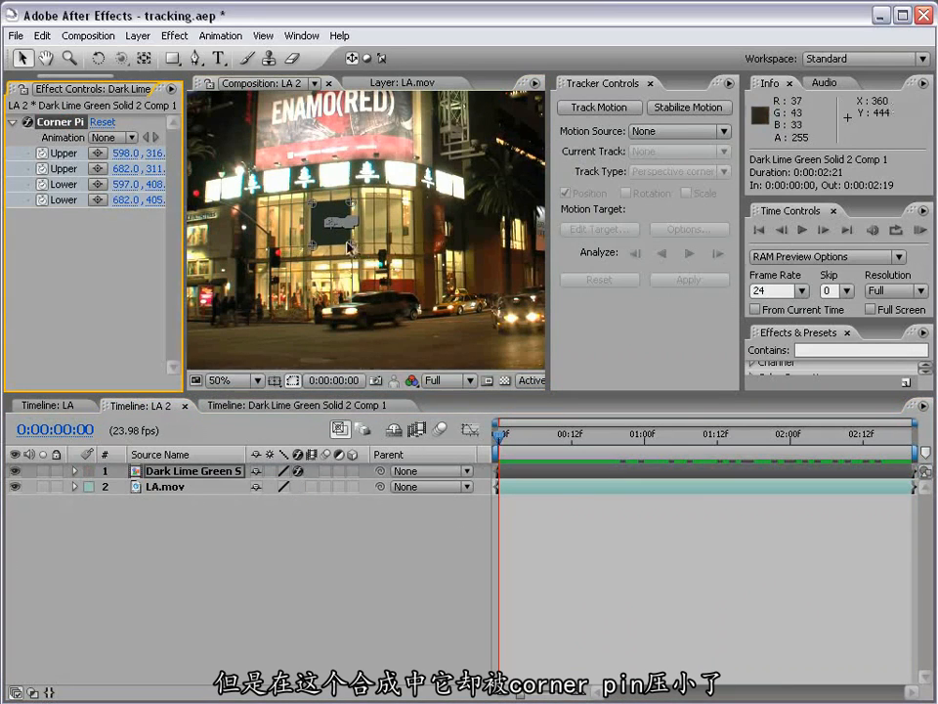
left_click_drag(352, 244, 404, 287)
key("ctrl+z")
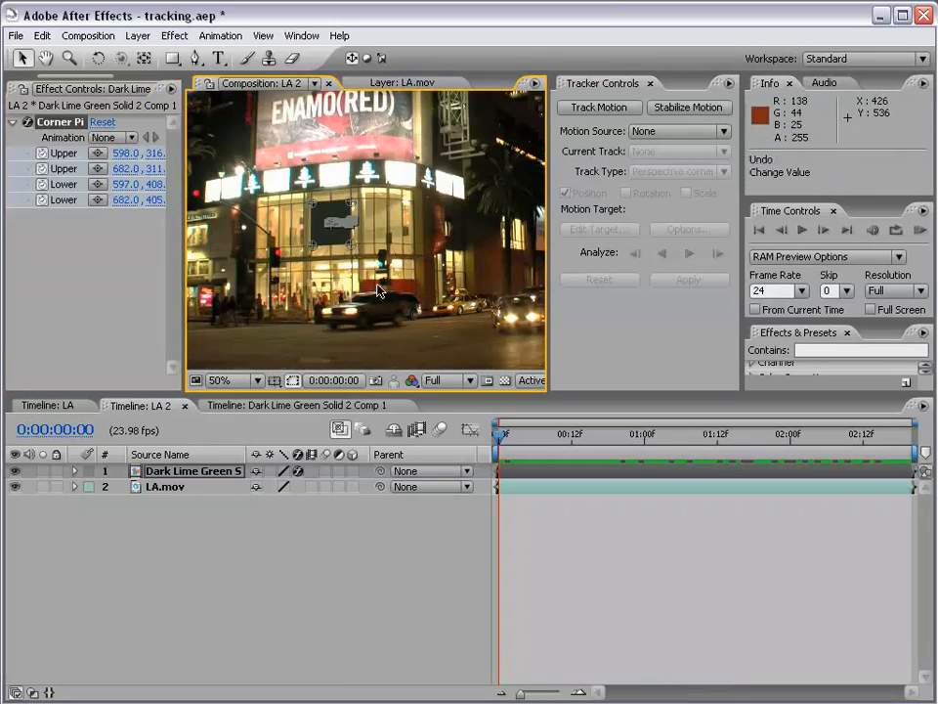
- Add the text VCP above the solid inside Dark Lime Green Solid 2 Comp 1
left_click(272, 407)
key("comma")
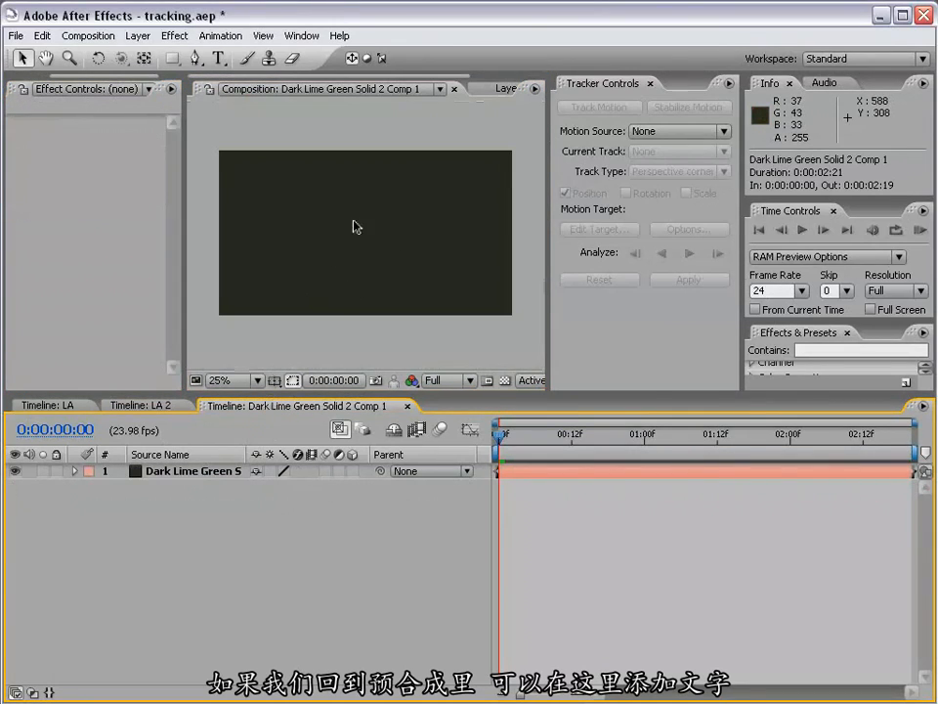
left_click(297, 245)
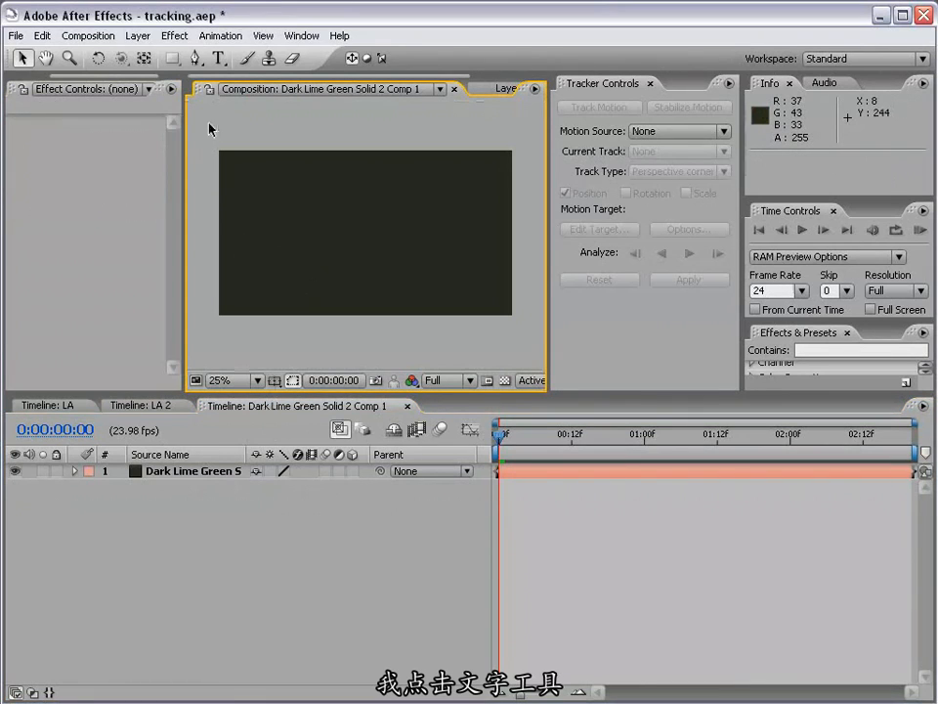
left_click(219, 59)
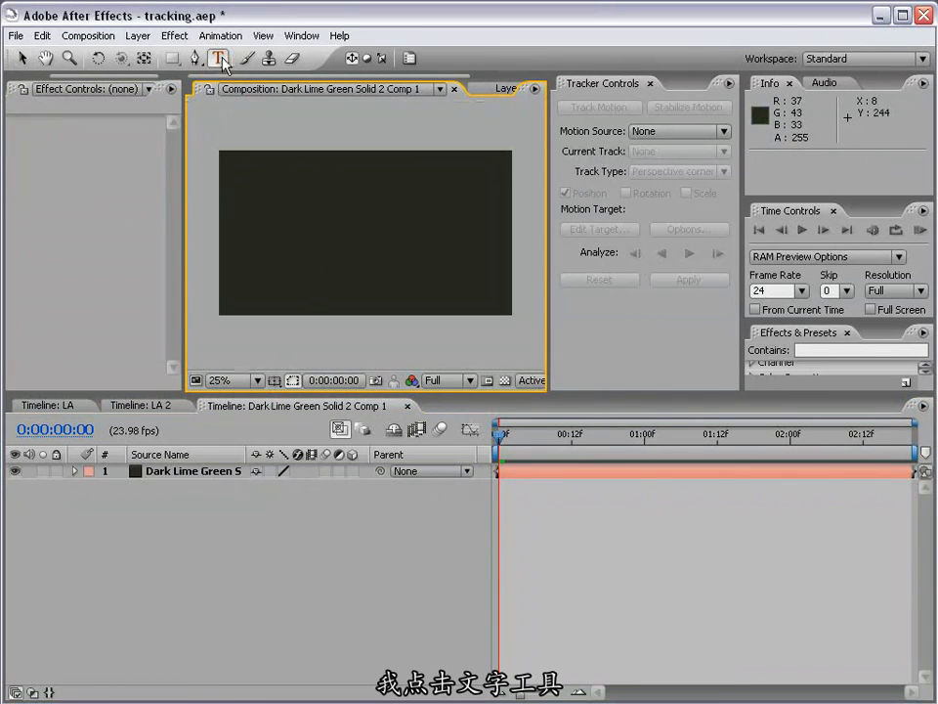
left_click(266, 226)
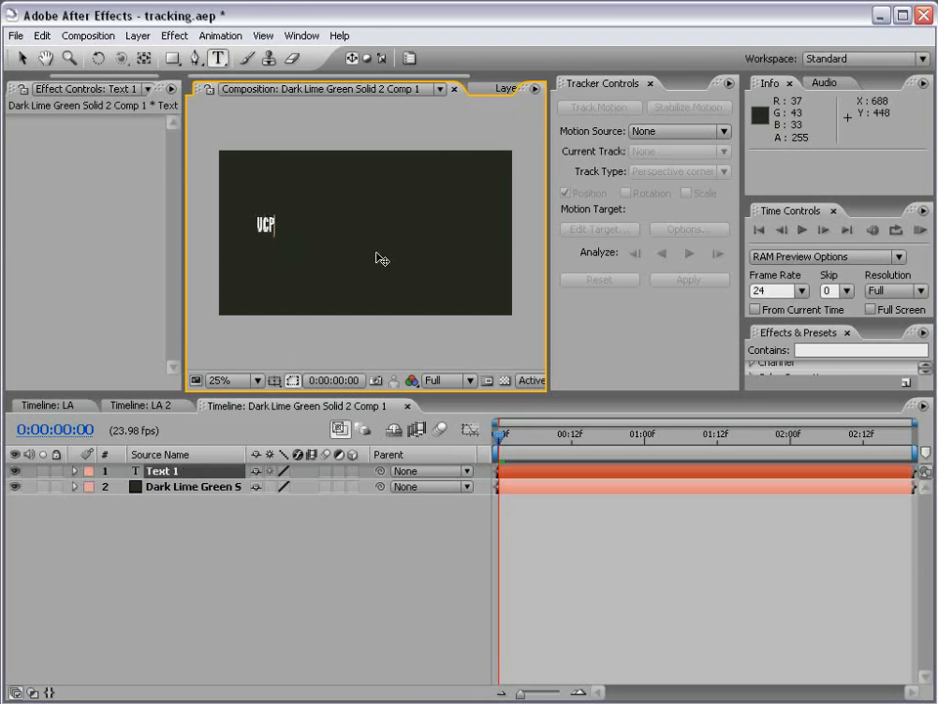
left_click(21, 58)
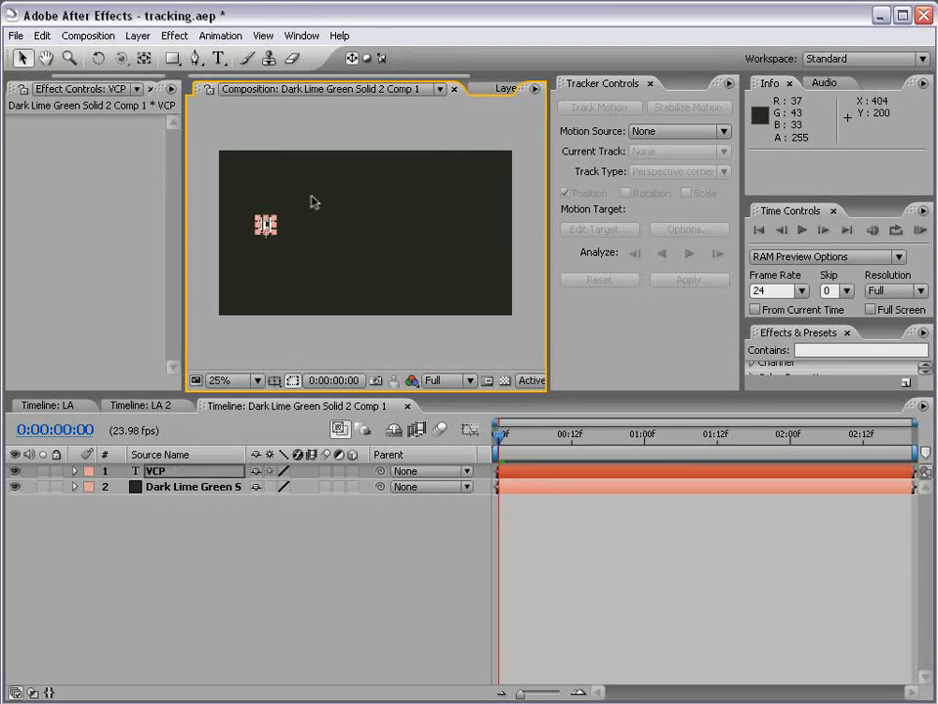
- Enlarge the VCP text across most of the frame, flatten its height, and center it on the solid
left_click_drag(275, 220, 452, 228)
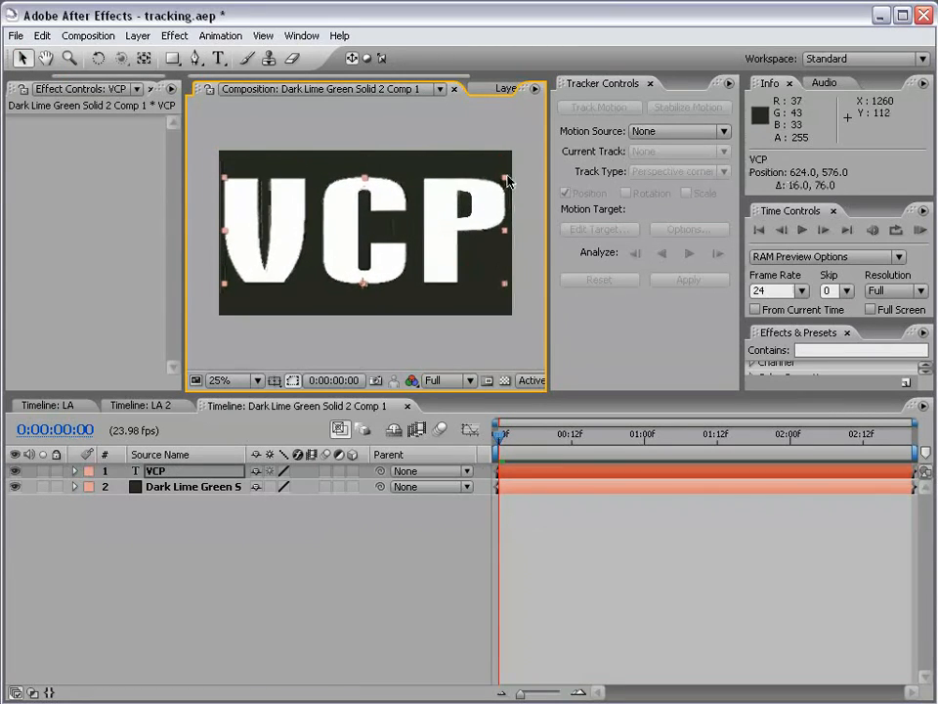
left_click_drag(509, 181, 509, 223)
mouse_move(453, 254)
left_mouse_down()
mouse_move(453, 237)
mouse_move(494, 240)
mouse_move(448, 237)
left_mouse_up()
left_click(566, 560)
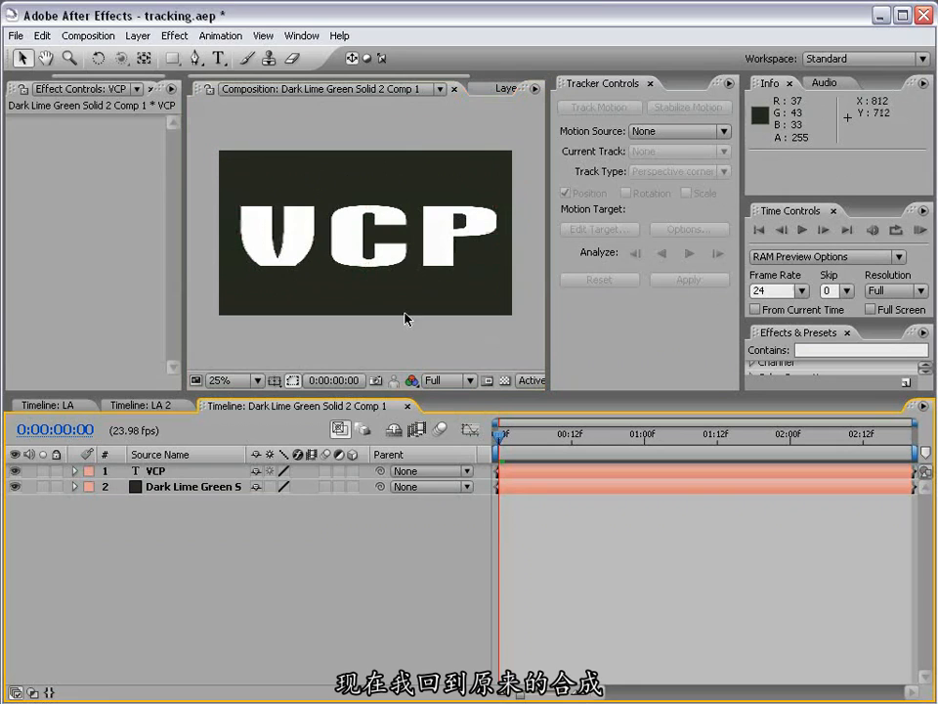
- Scrub through LA 2 to check the sign, and scale the VCP text in the pre-comp down to about 1241% by 303%
left_click(144, 409)
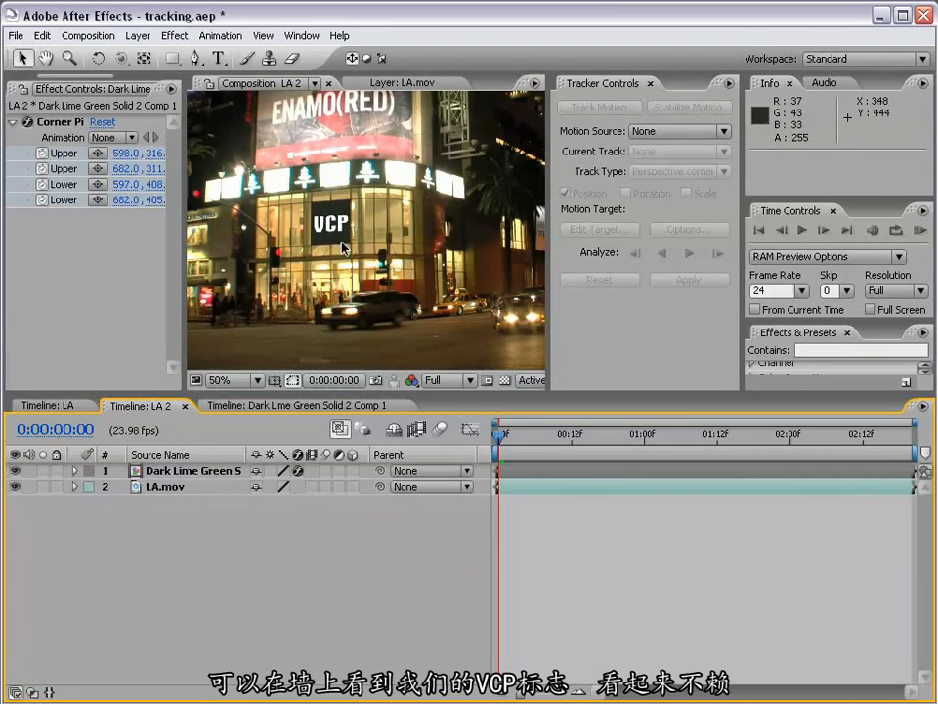
left_click_drag(507, 440, 850, 445)
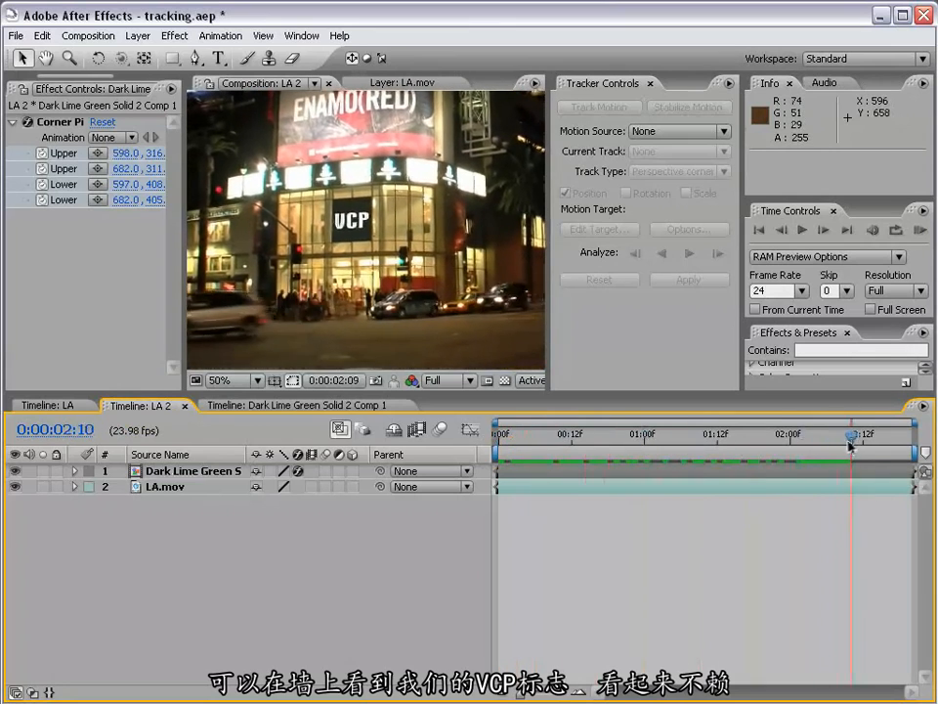
left_click(262, 404)
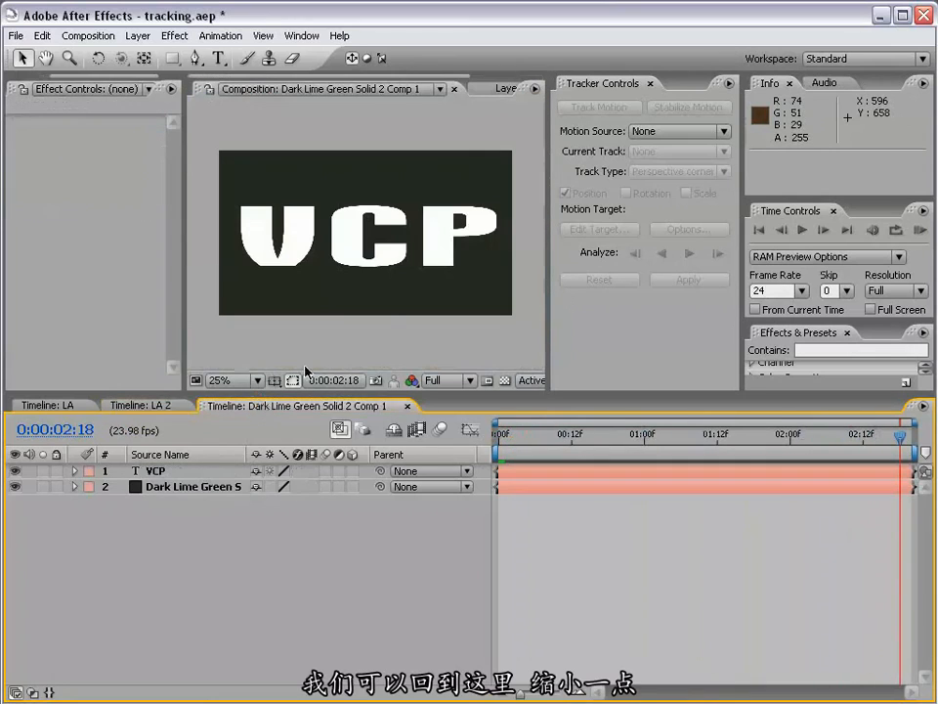
left_click(385, 245)
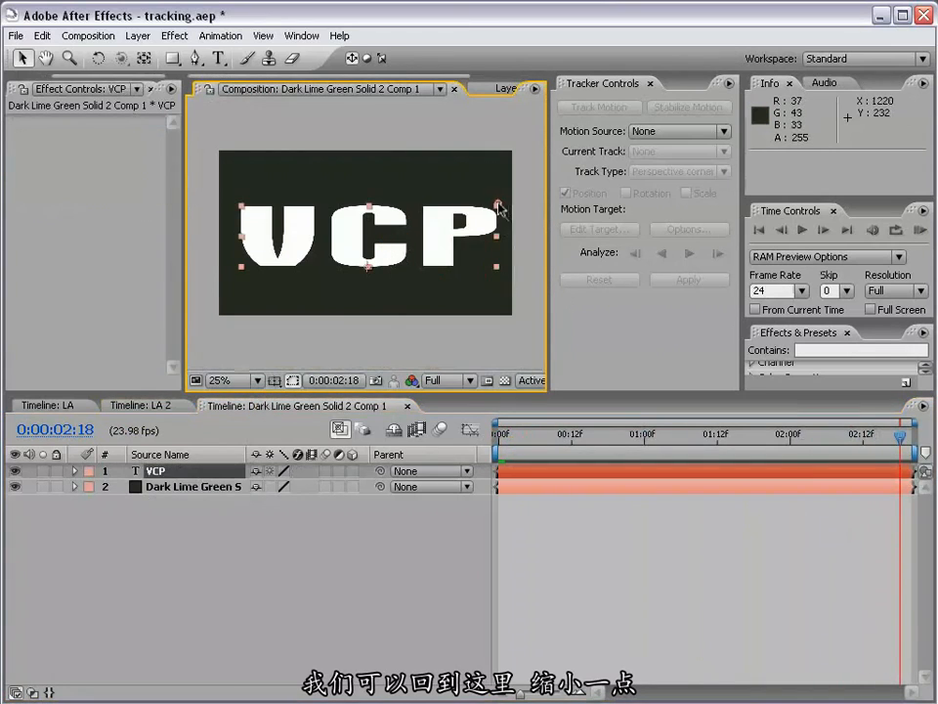
left_click_drag(498, 205, 470, 223)
- Examine the resized VCP sign on the building in LA 2, close up at frame 0:00:00:20
left_click(133, 406)
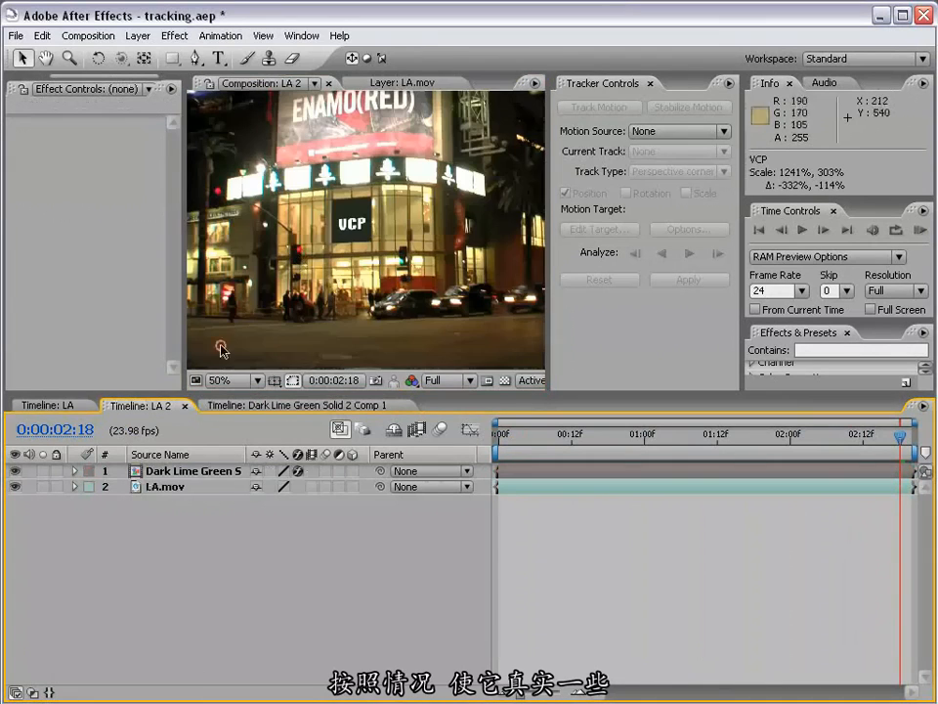
left_click(314, 404)
left_click(350, 148)
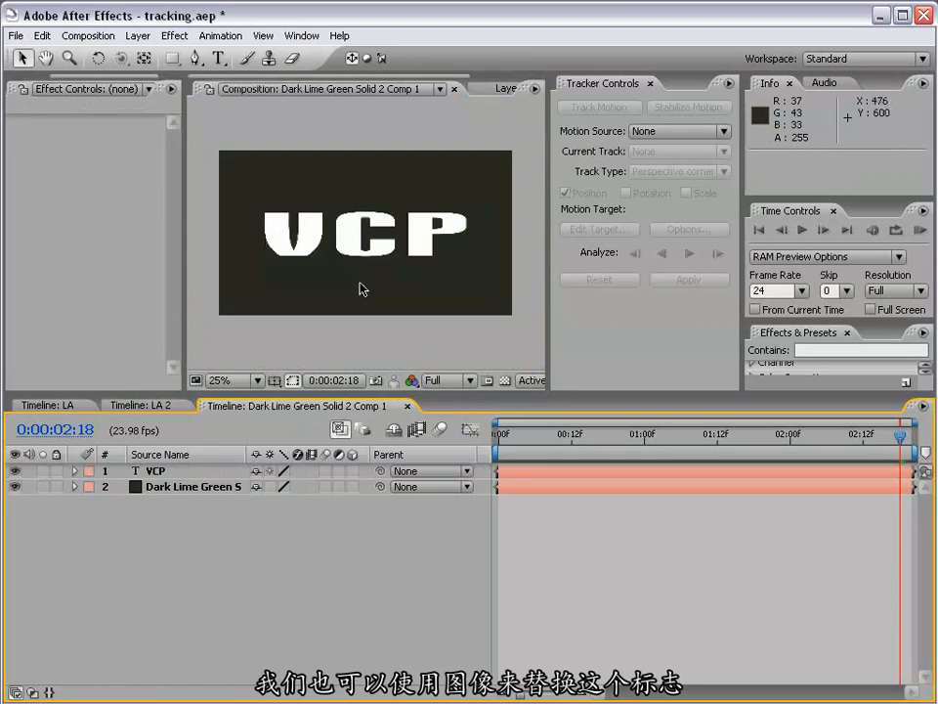
left_click(141, 404)
key("space")
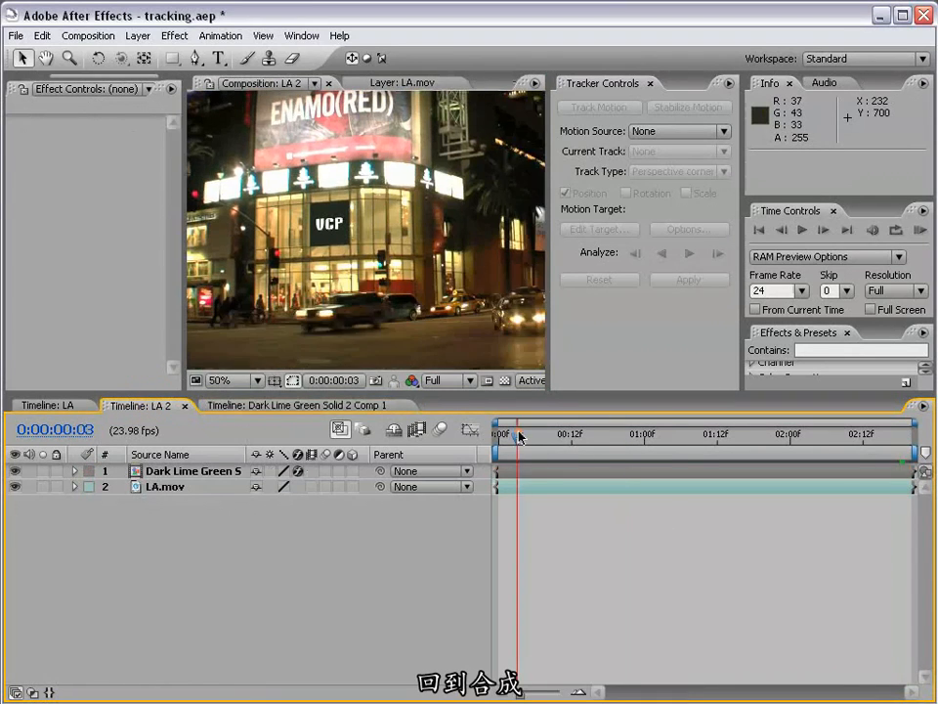
scroll(332, 287, "up", 1)
key("space")
left_click_drag(298, 256, 340, 284)
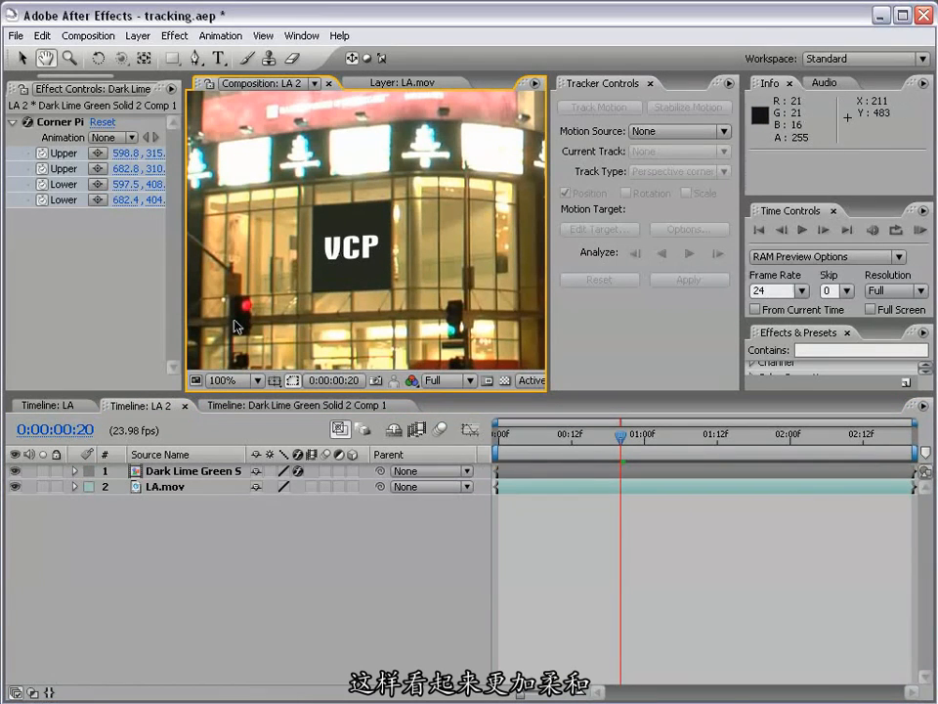
- Apply Fast Blur to the pre-composed sign layer in LA 2 with a blurriness of 1
left_click(190, 473)
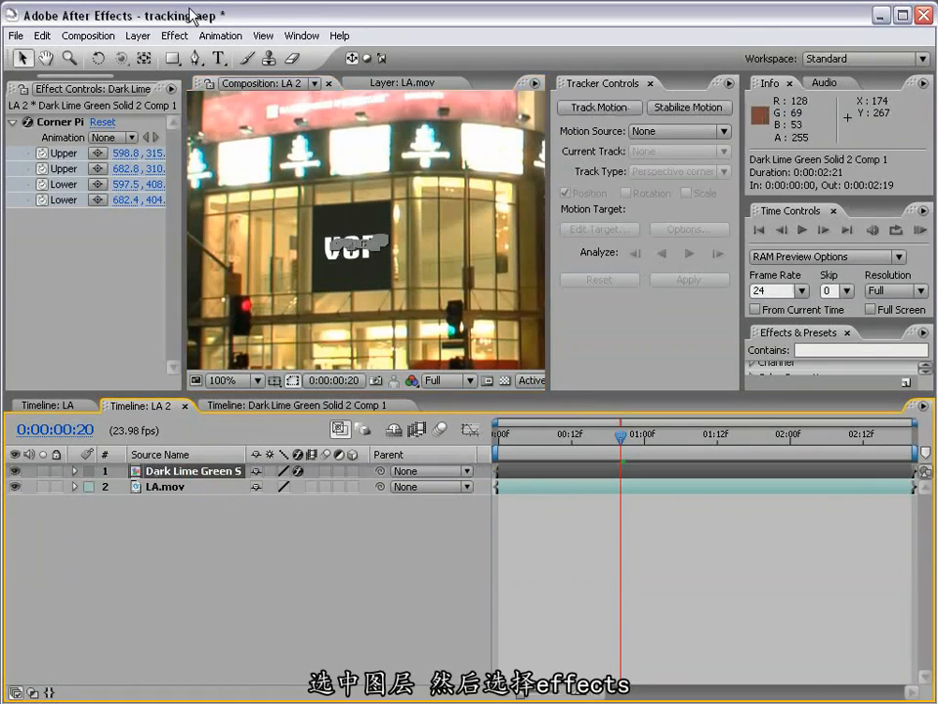
left_click(182, 37)
mouse_move(227, 188)
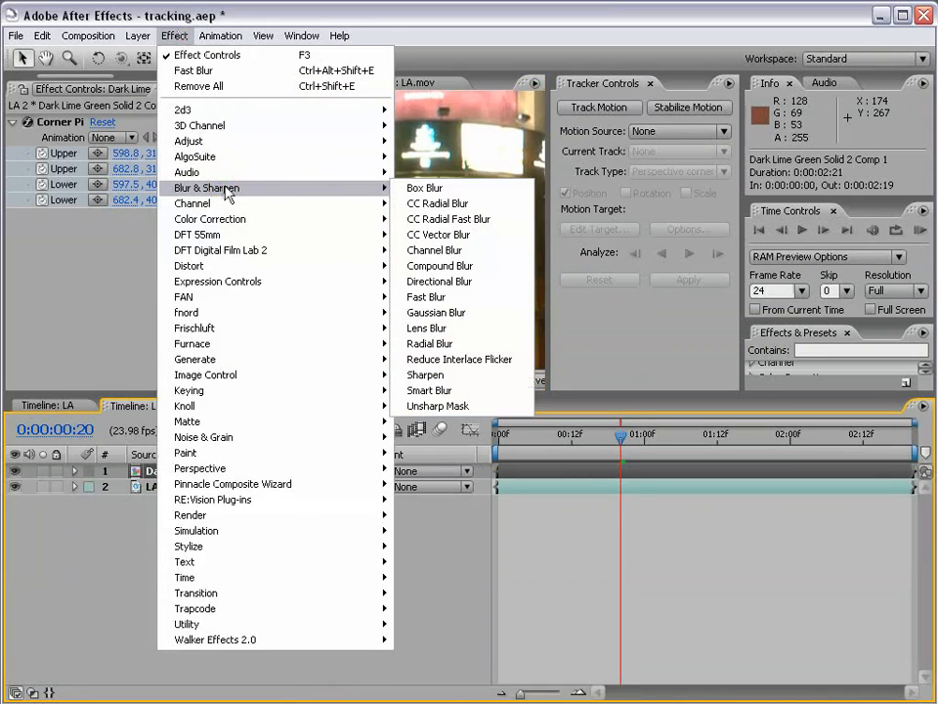
left_click(479, 295)
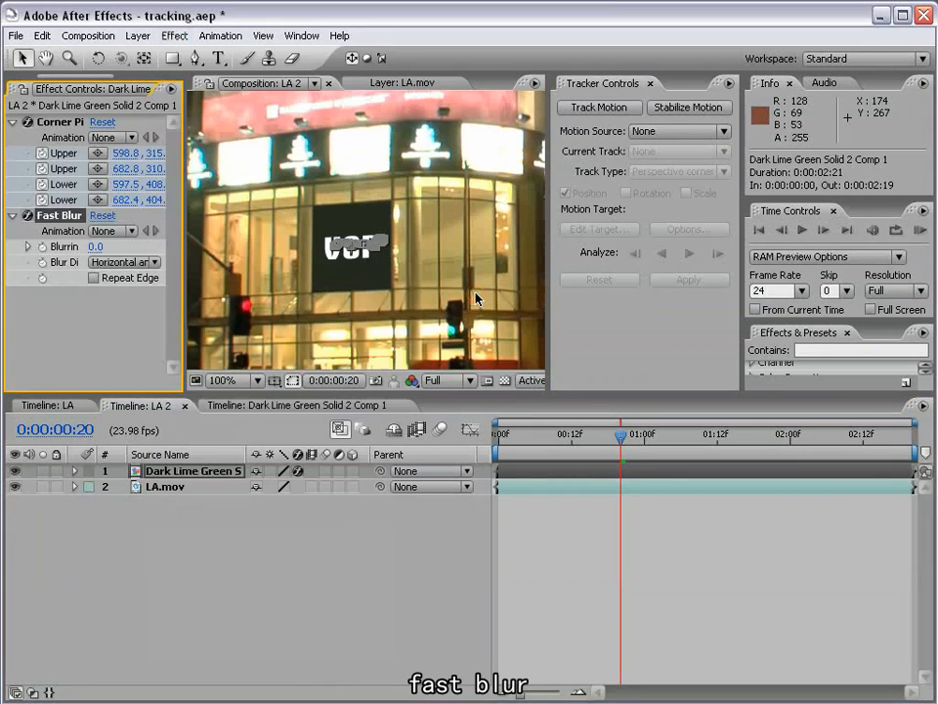
left_click(98, 247)
type("1")
key("Return")
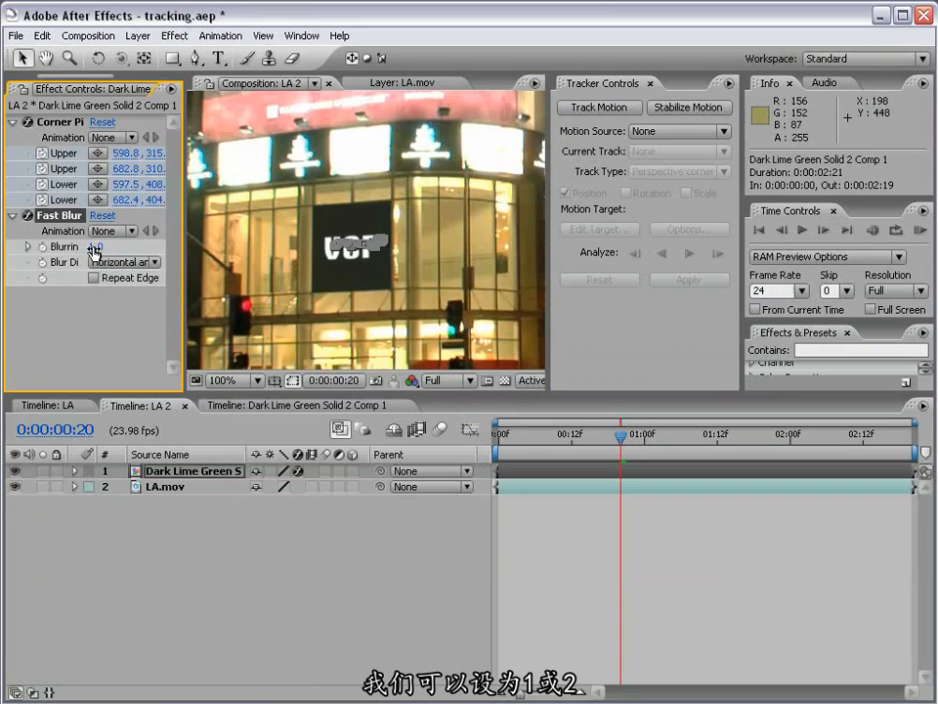
left_click(624, 598)
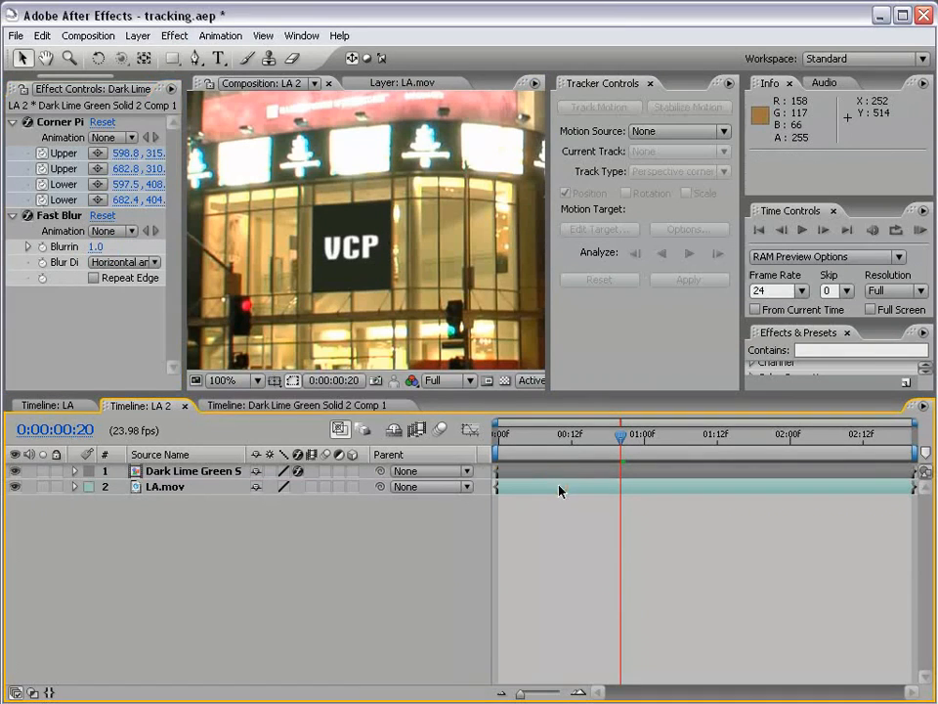
- Set the sign layer's Fast Blur blurriness to 0.5 and check the softened sign against the footage
left_click(98, 246)
key("Return")
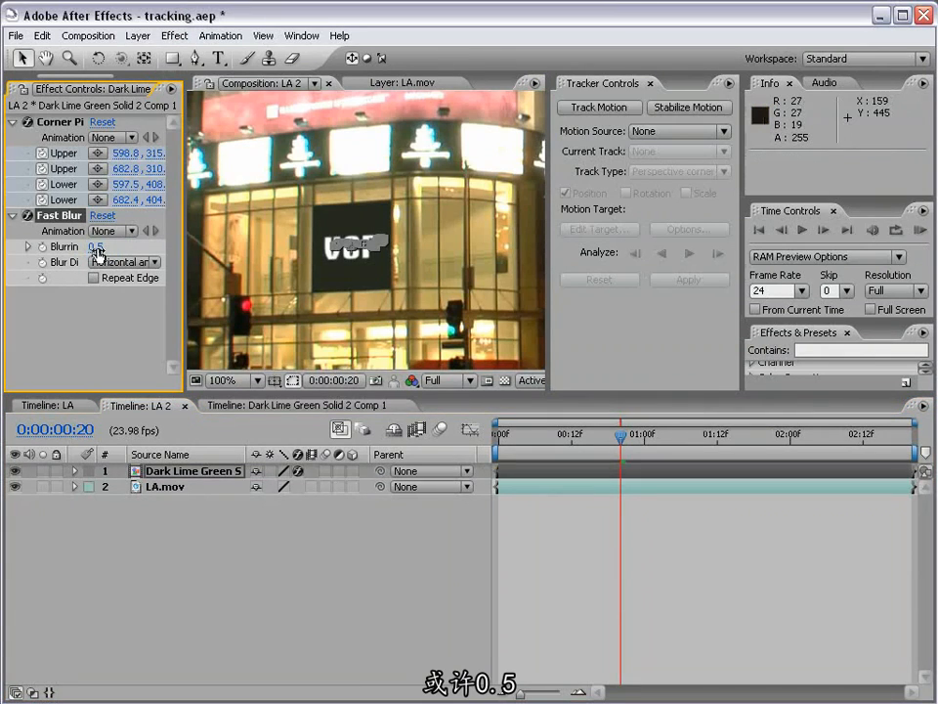
scroll(418, 260, "down", 2)
scroll(420, 268, "down", 1)
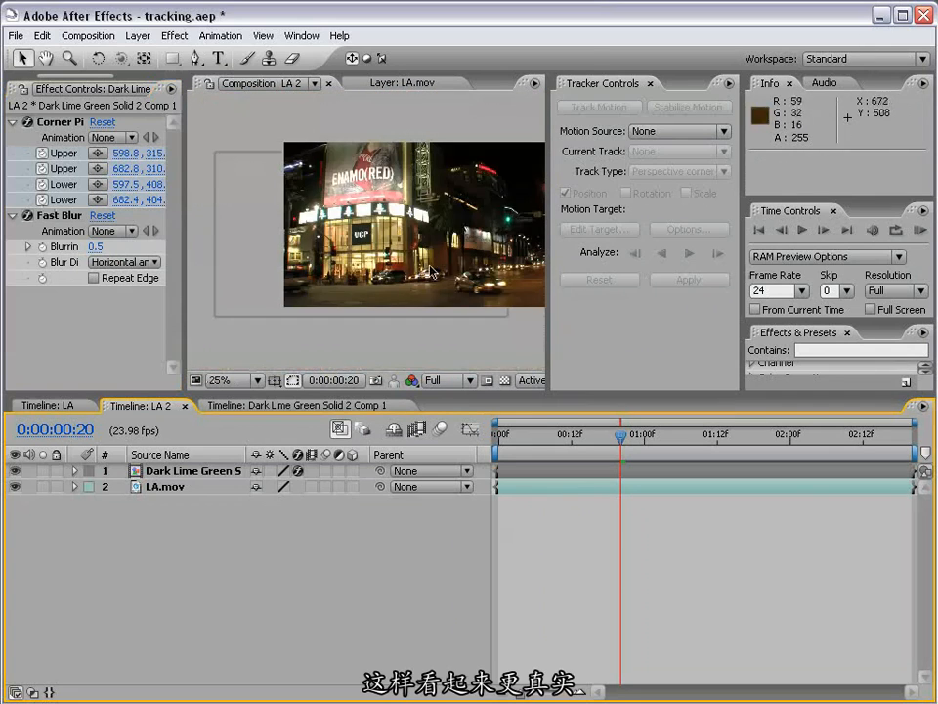
scroll(397, 280, "up", 1)
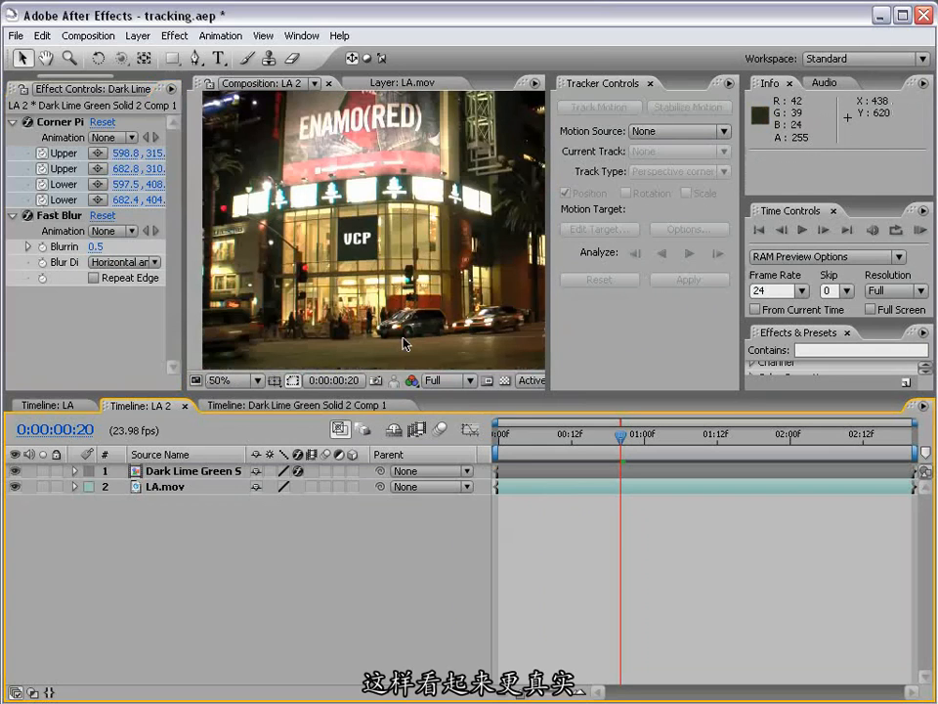
- Apply the Glow effect to the pre-composed sign layer and inspect the glowing text up close
left_click(530, 472)
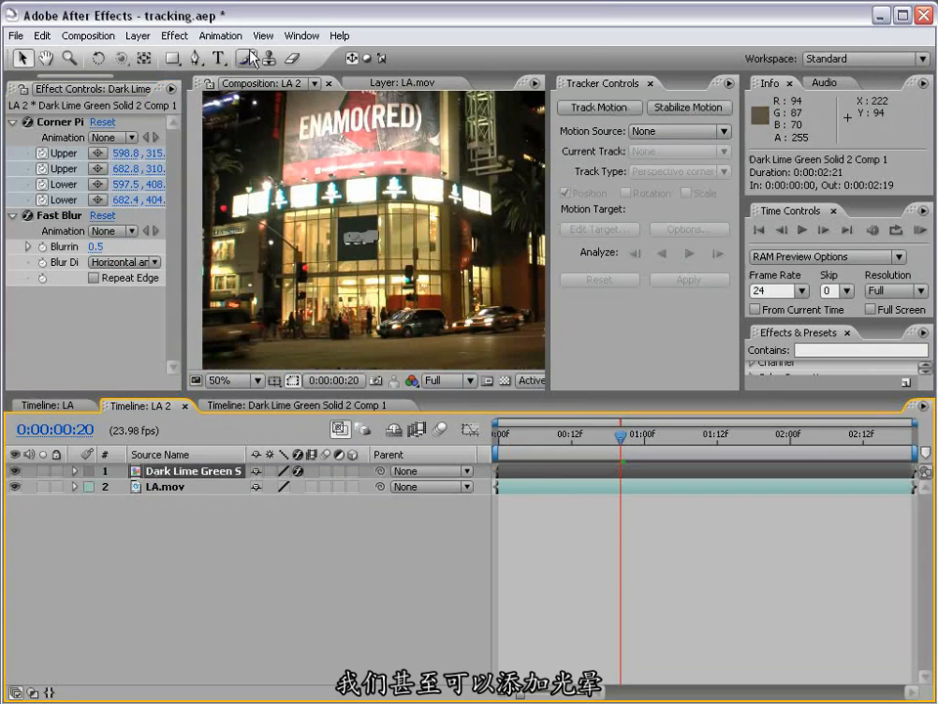
left_click(175, 36)
mouse_move(220, 551)
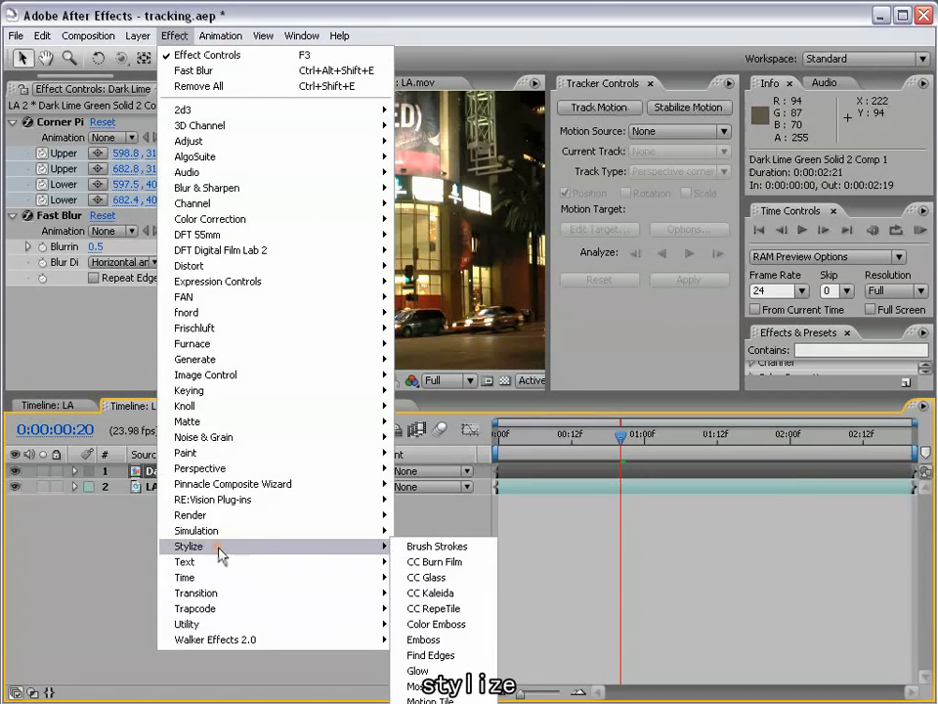
left_click(430, 671)
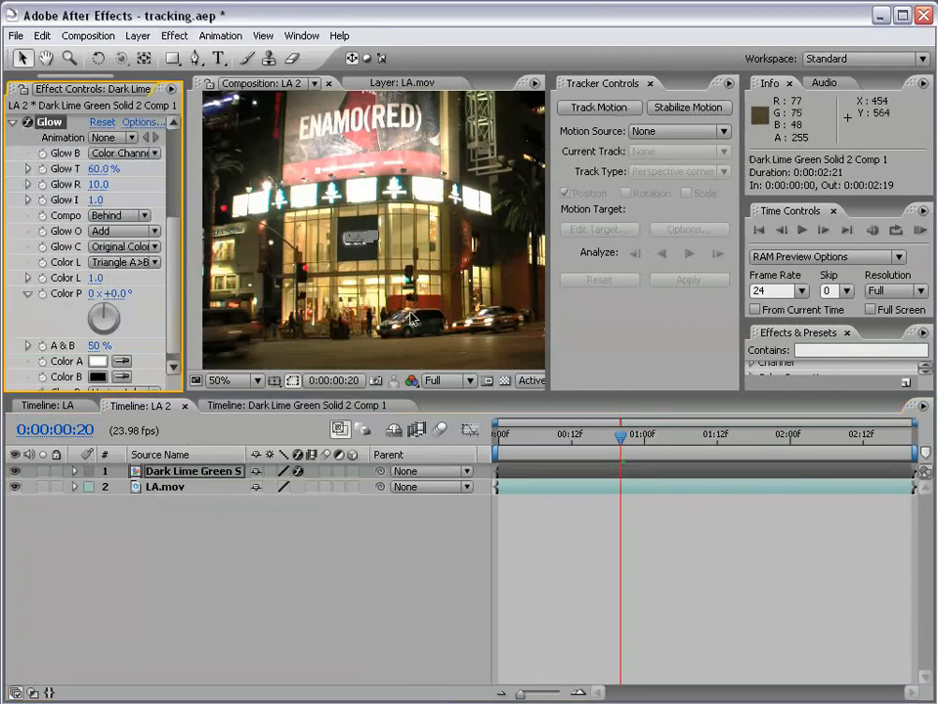
key("period")
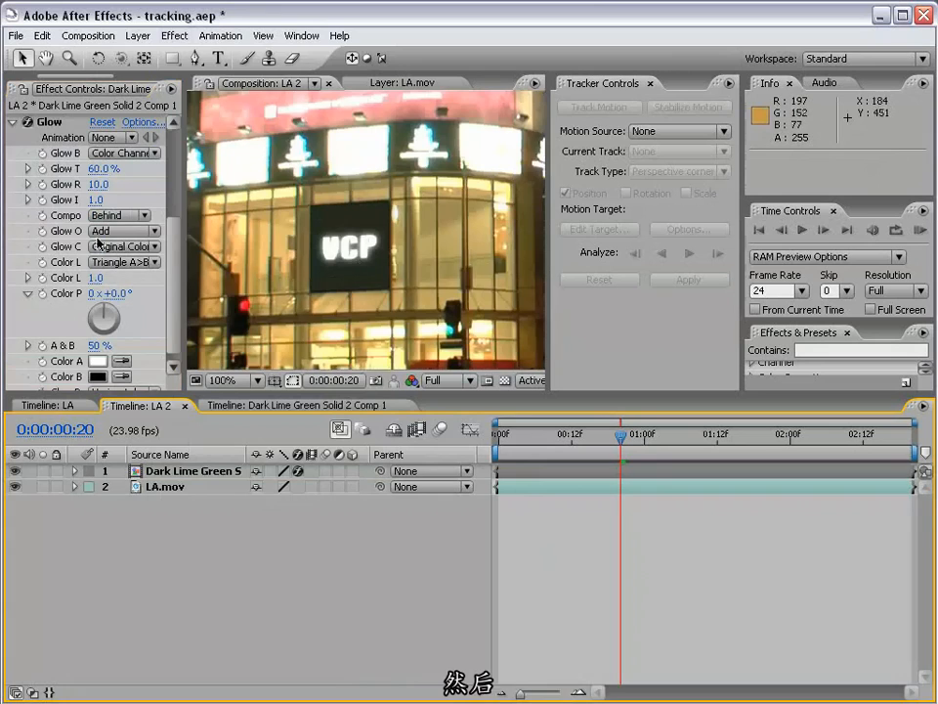
- Set the sign layer's Glow Intensity to 0.5 and check the composite in an enlarged view
left_click(94, 199)
left_click_drag(183, 206, 261, 206)
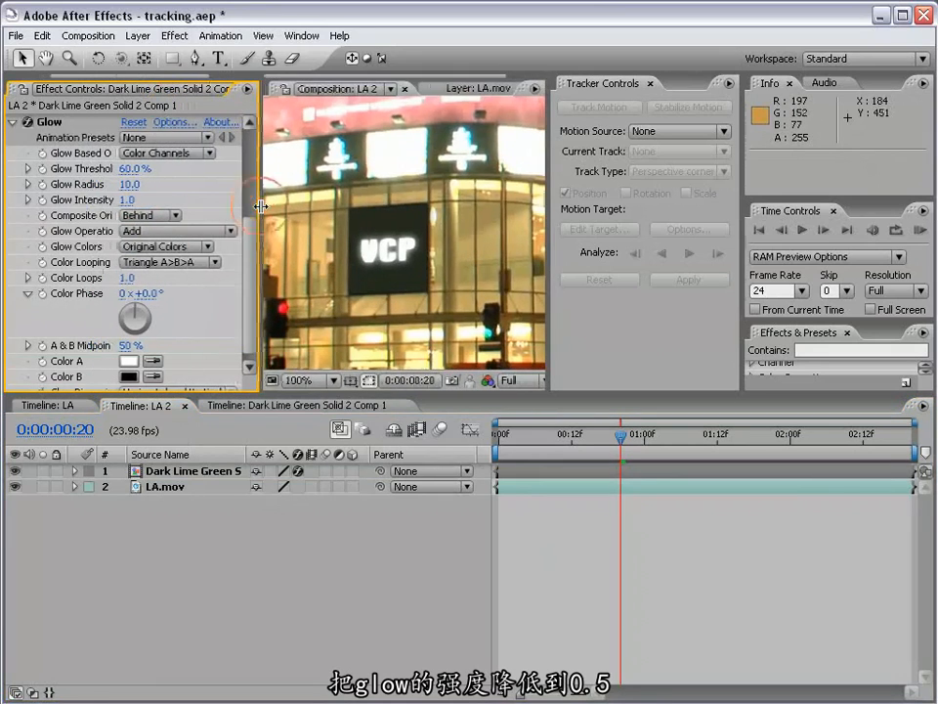
left_click(127, 199)
type(".5")
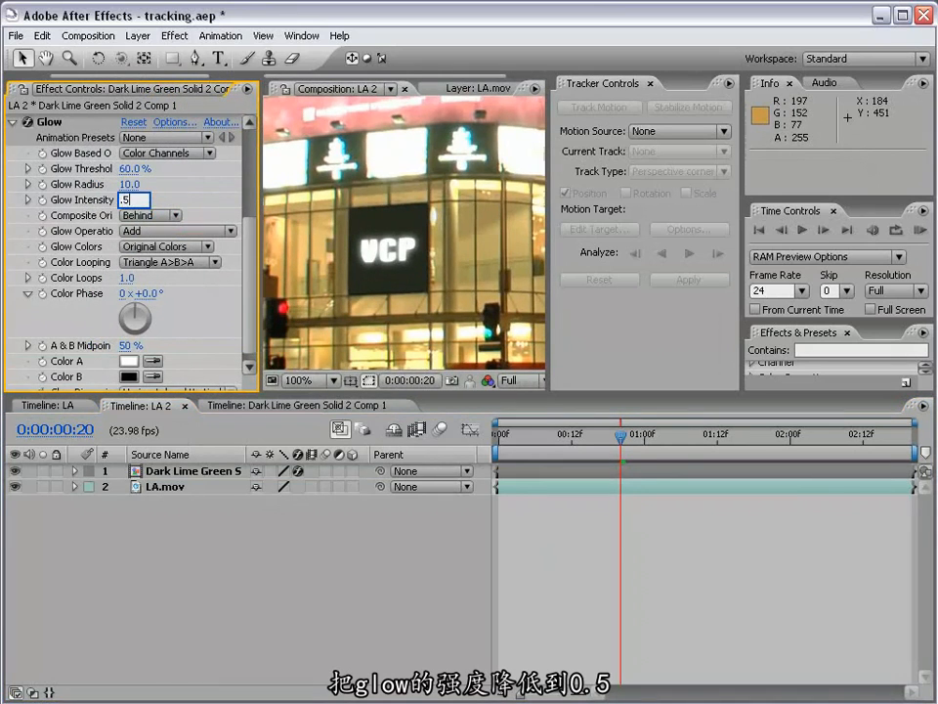
key("Return")
left_click(717, 675)
key("comma")
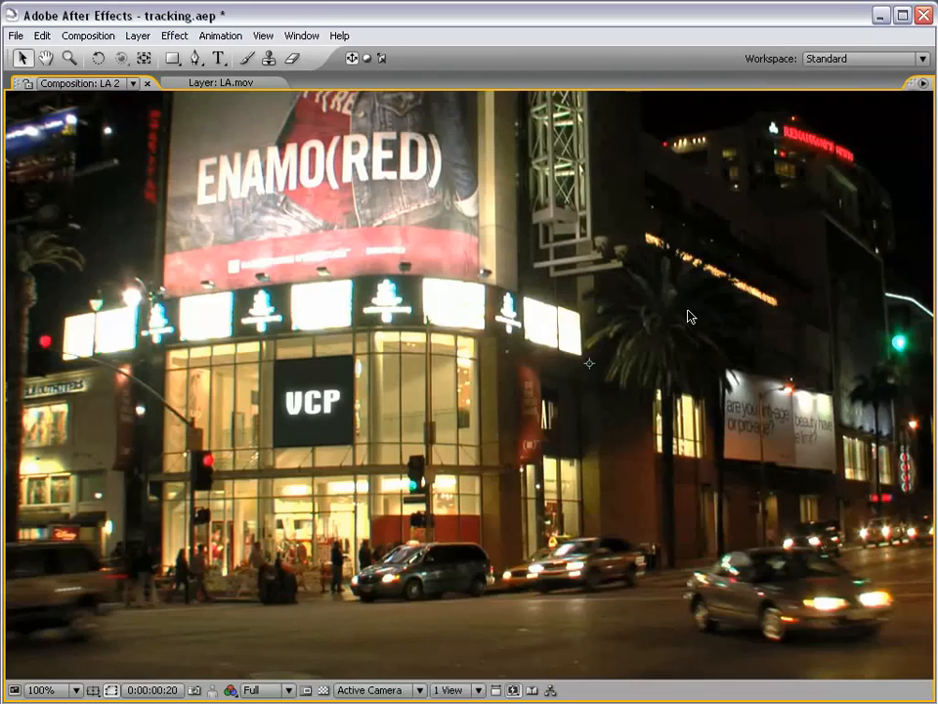
key("grave")
- Create a new composition from the Sam_Tino_Hill.mov footage
left_click_drag(108, 76, 38, 90)
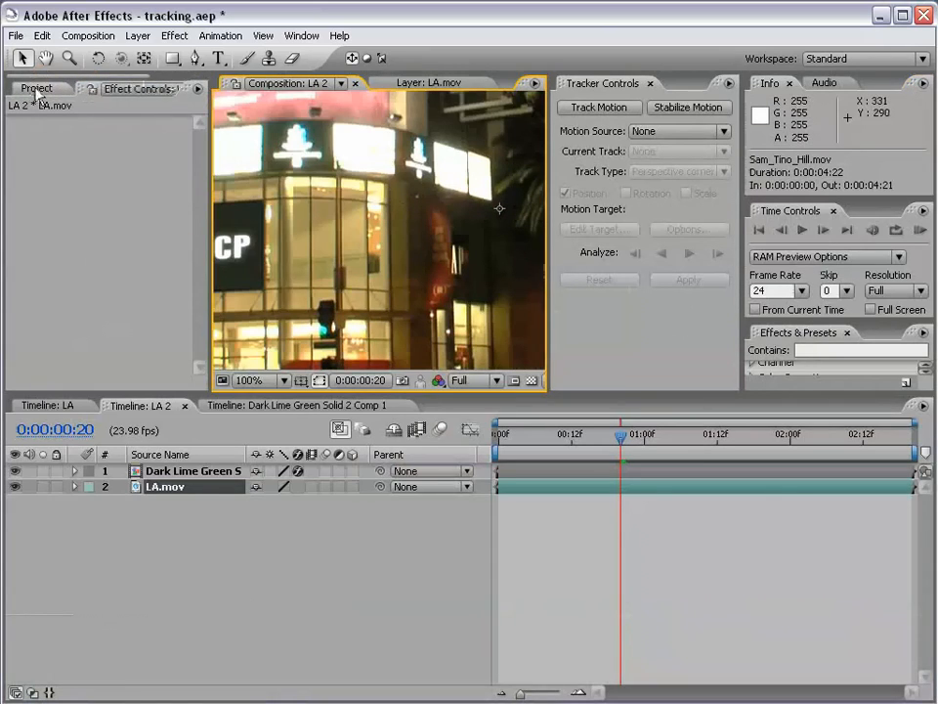
left_click(37, 89)
left_click(64, 274)
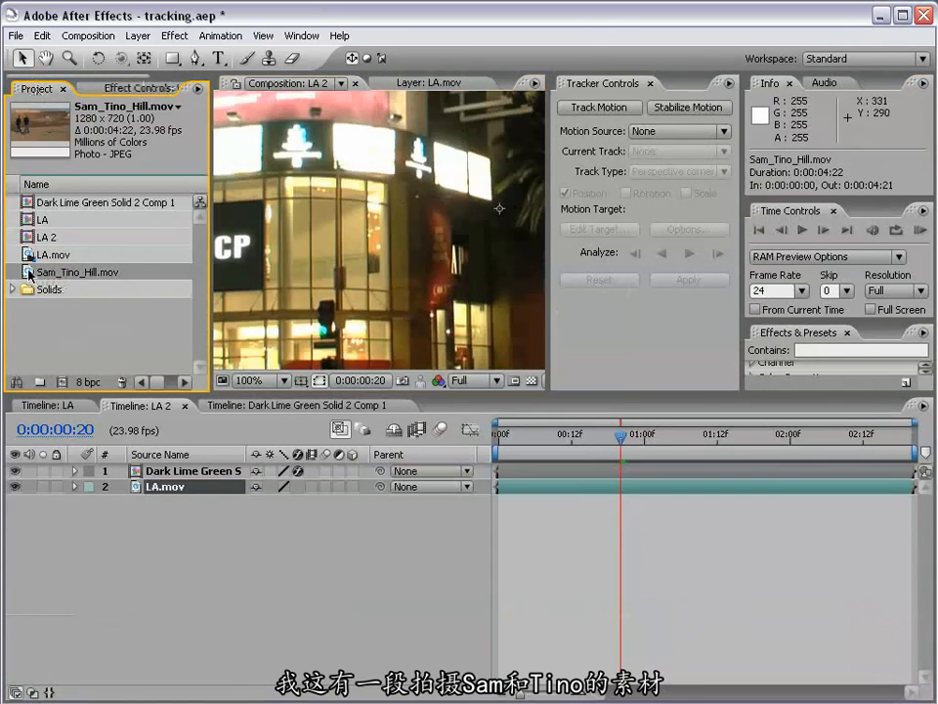
left_click_drag(27, 276, 66, 389)
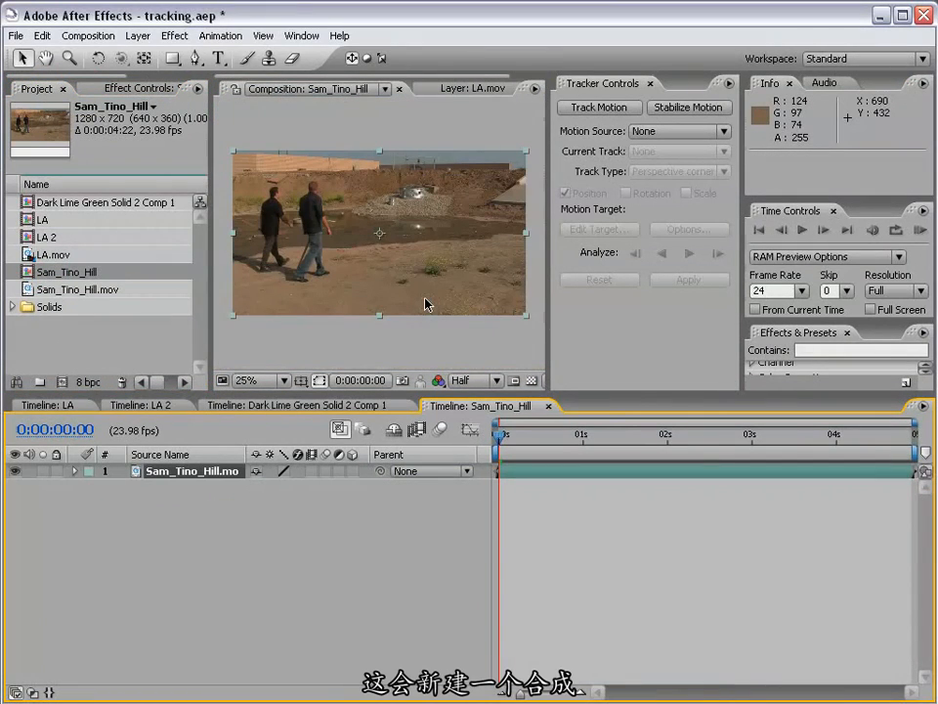
- Open the Sam_Tino_Hill.mov layer in its own layer view, framed at 50% on the walking man and the rock pile
double_click(513, 474)
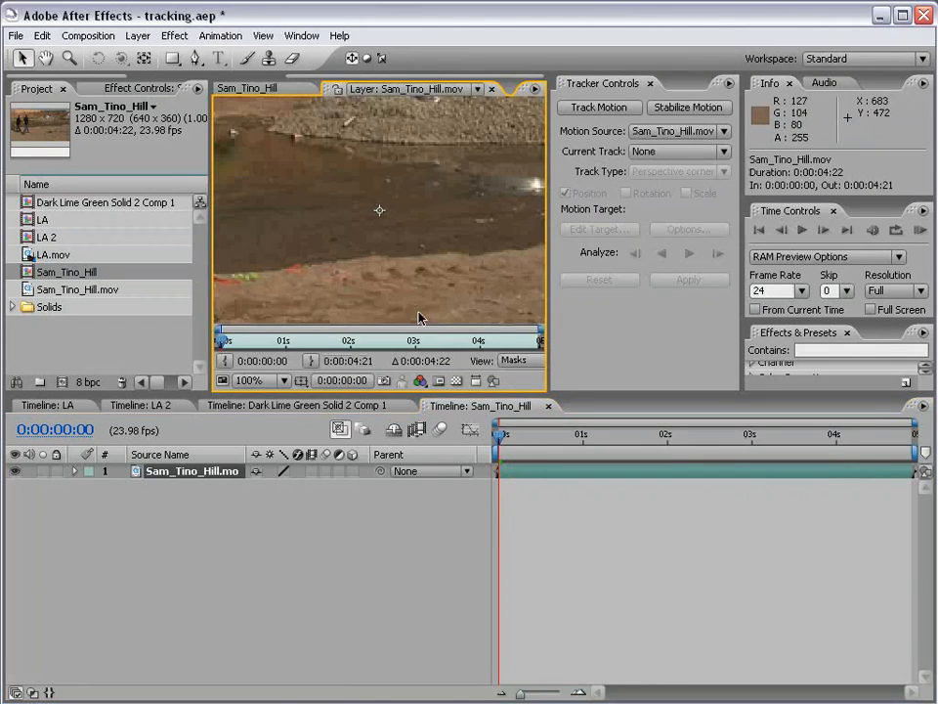
scroll(314, 233, "down", 2)
left_click_drag(344, 164, 361, 204)
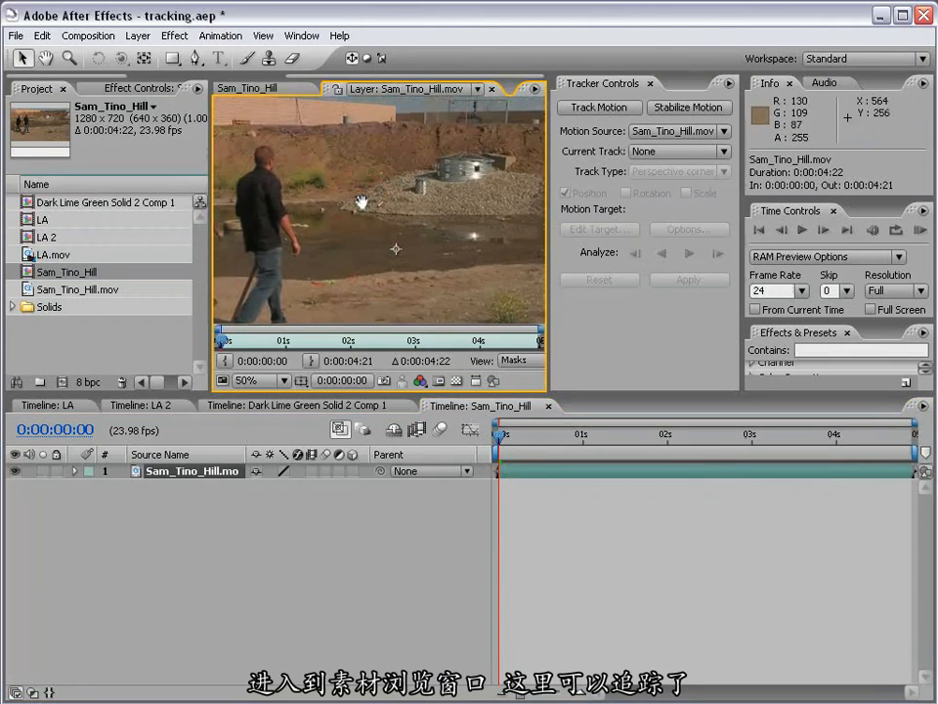
- Start a position motion track on the Sam_Tino_Hill.mov layer, place Track Point 1 over the walking man's ear, and analyze it forward
left_click_drag(270, 167, 347, 192)
scroll(355, 204, "up", 2)
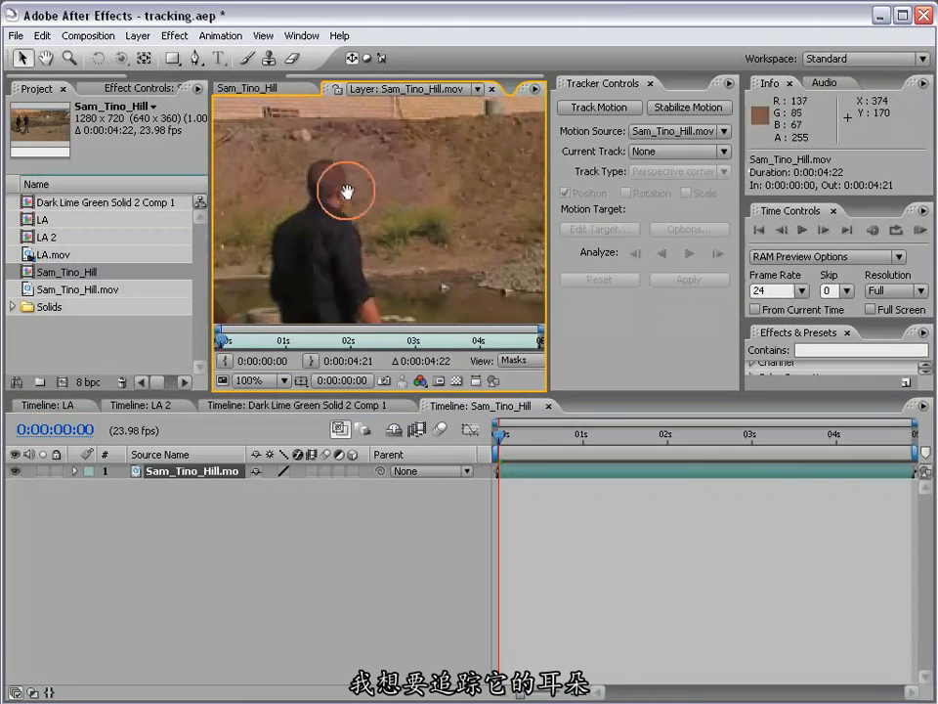
left_click(588, 114)
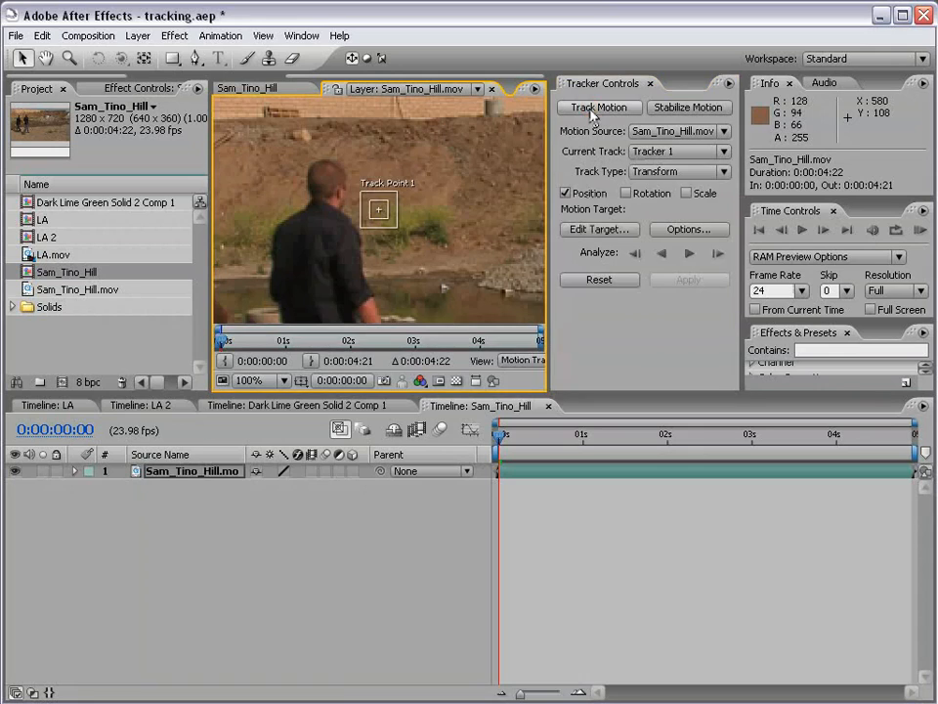
left_click_drag(386, 217, 345, 199)
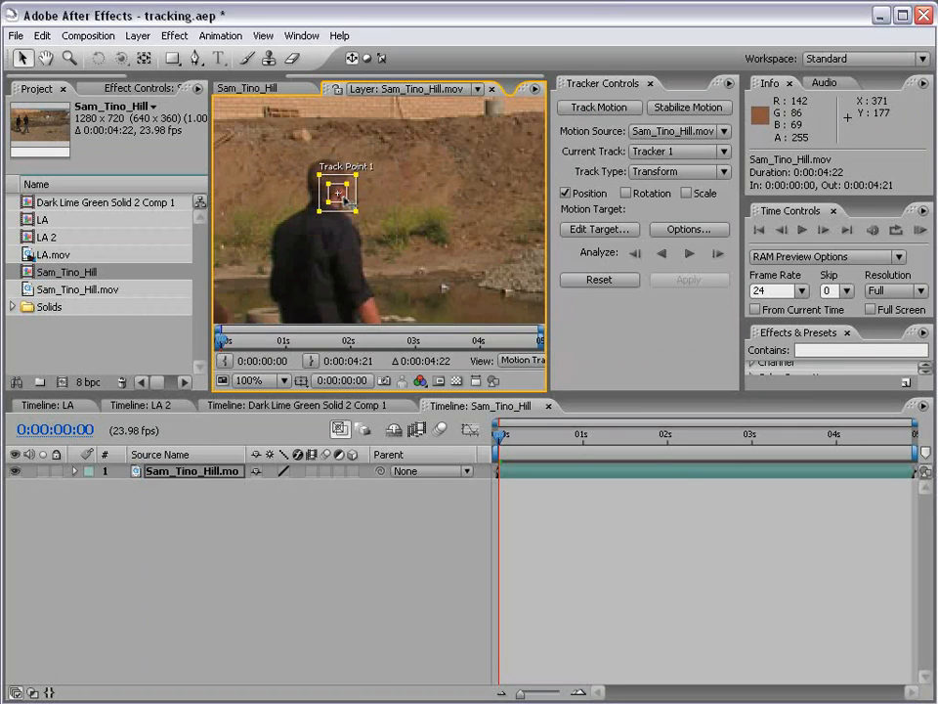
scroll(516, 195, "down", 2)
left_click(690, 254)
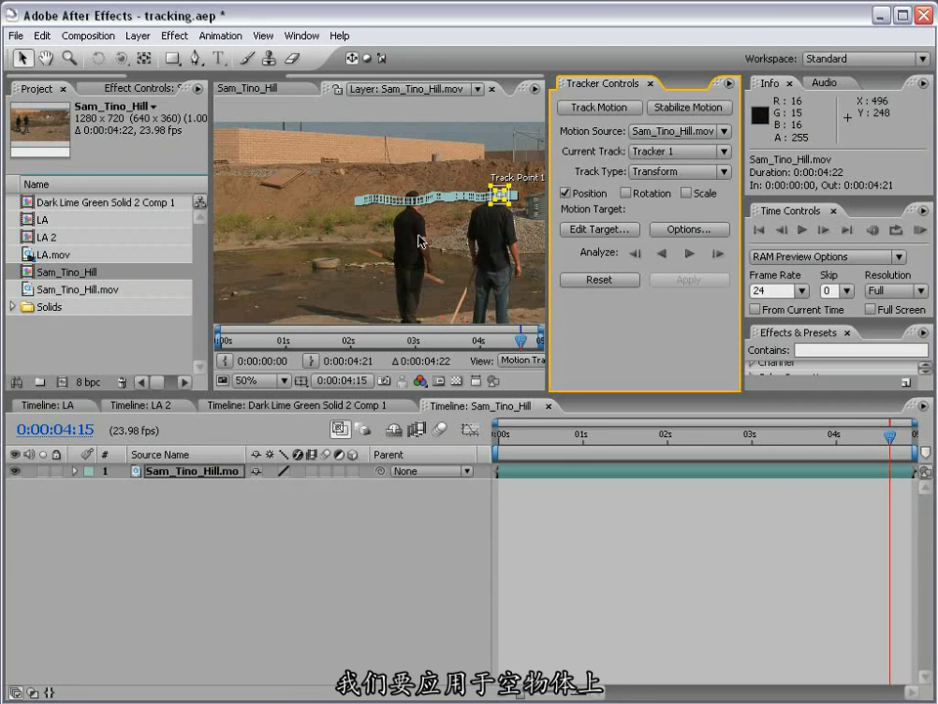
- Return to the Sam_Tino_Hill composition and add a null object to it
left_click(252, 86)
left_click(562, 495)
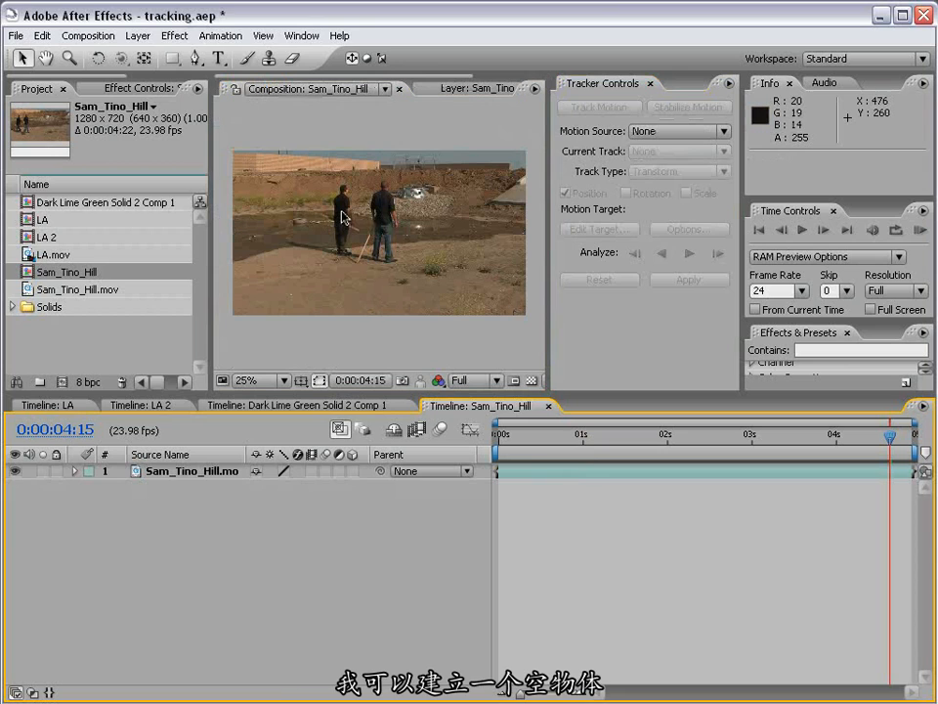
left_click(138, 35)
mouse_move(348, 59)
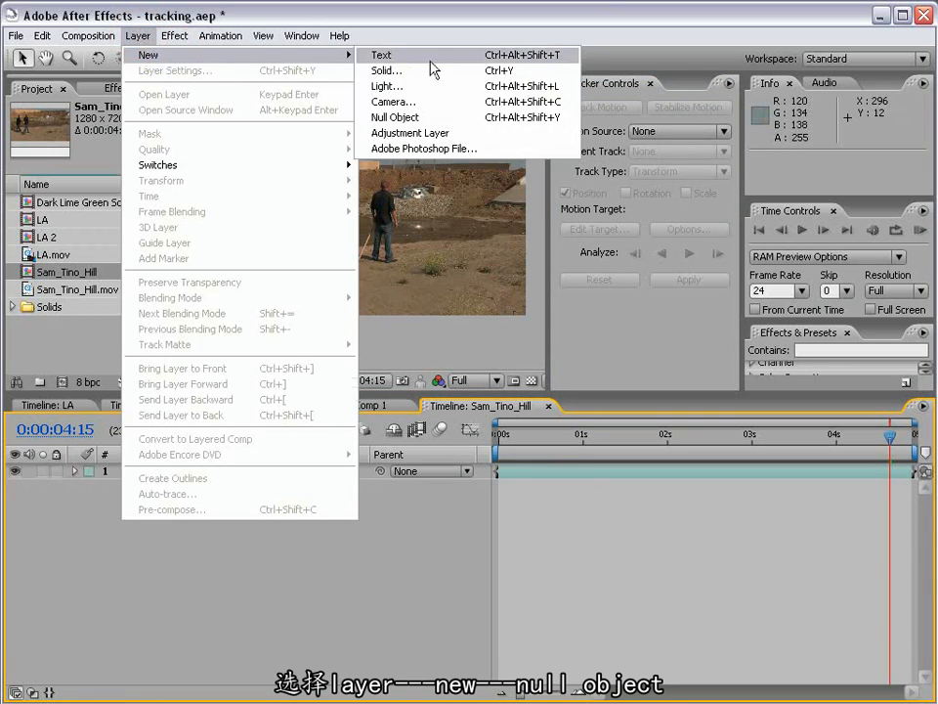
left_click(467, 118)
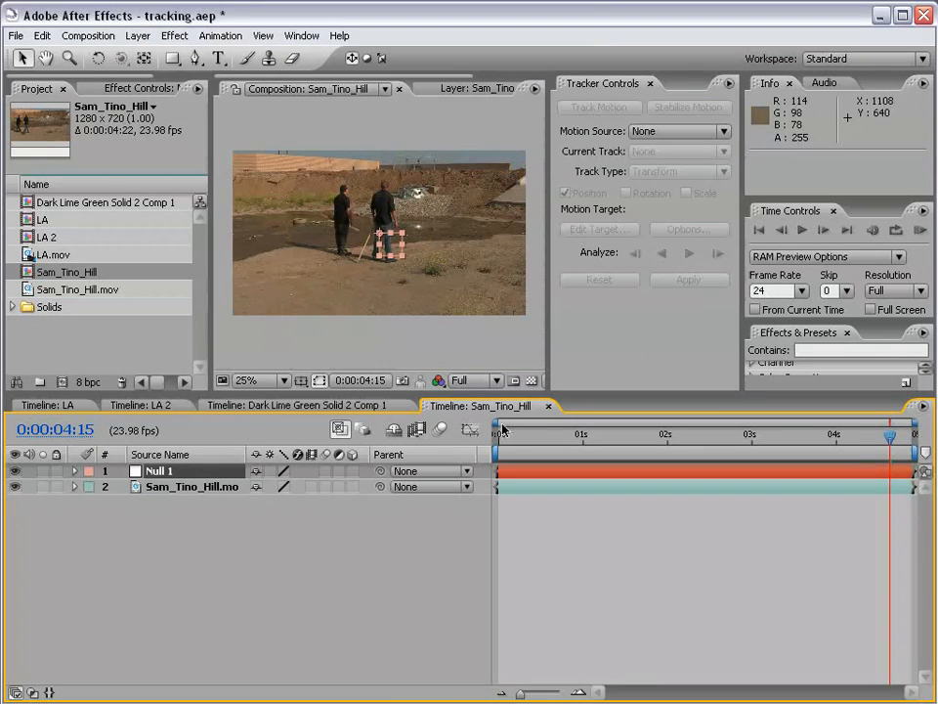
scroll(418, 261, "up", 1)
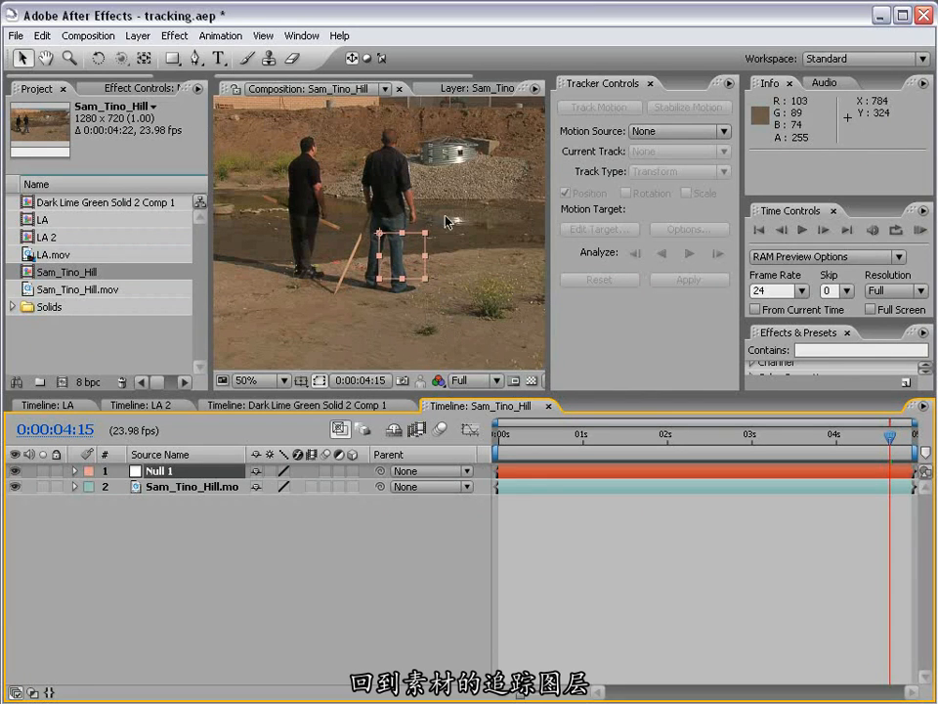
- Set Null 1 as the motion target of Tracker 1 and apply the tracked motion in X and Y
left_click(479, 89)
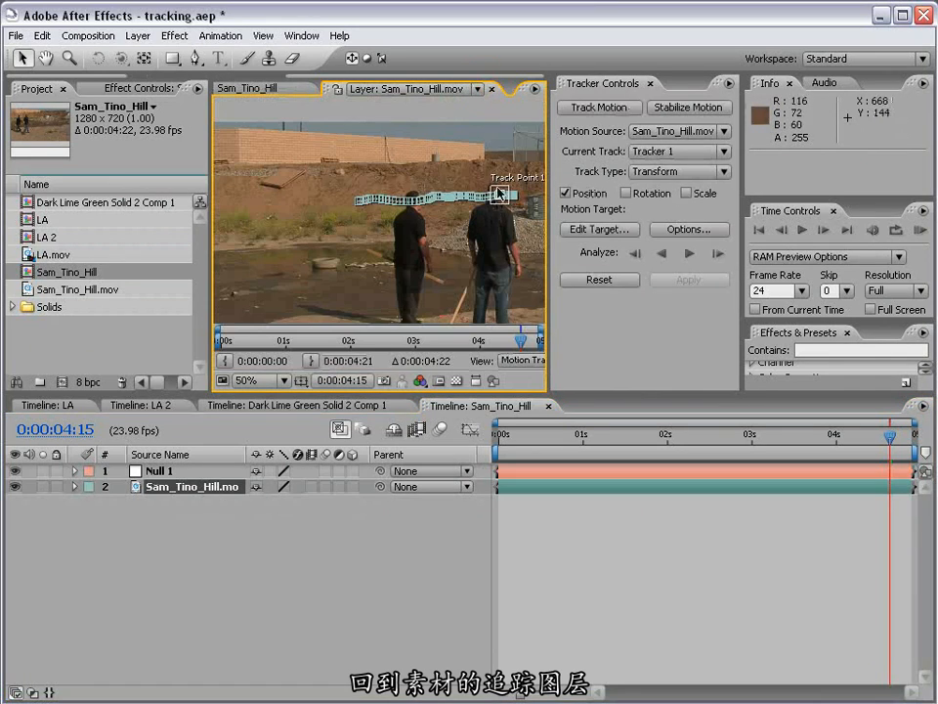
left_click(603, 232)
left_click(360, 399)
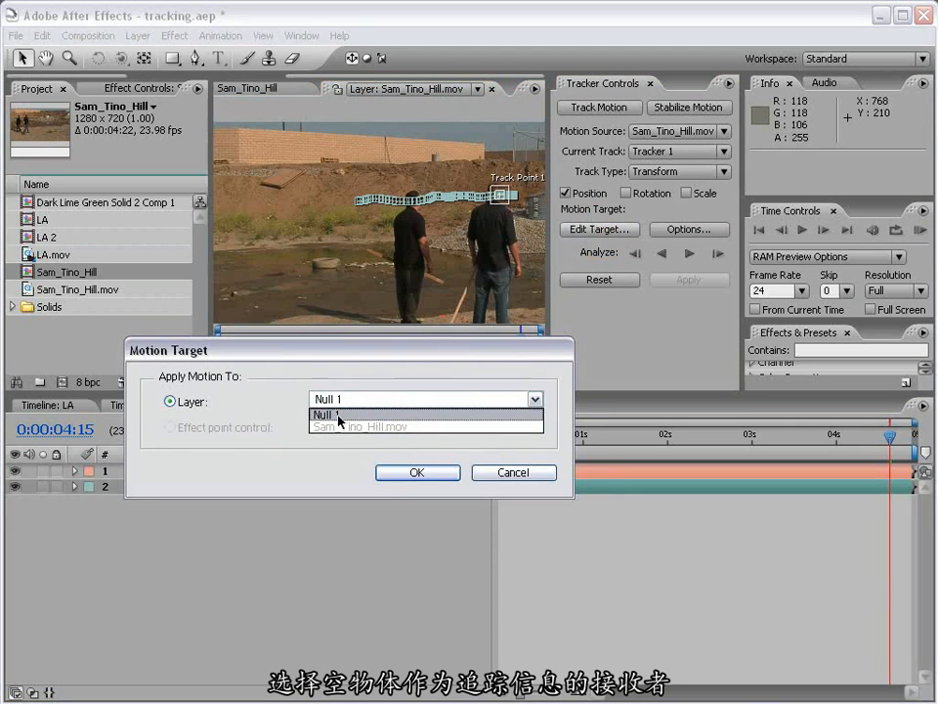
left_click(339, 419)
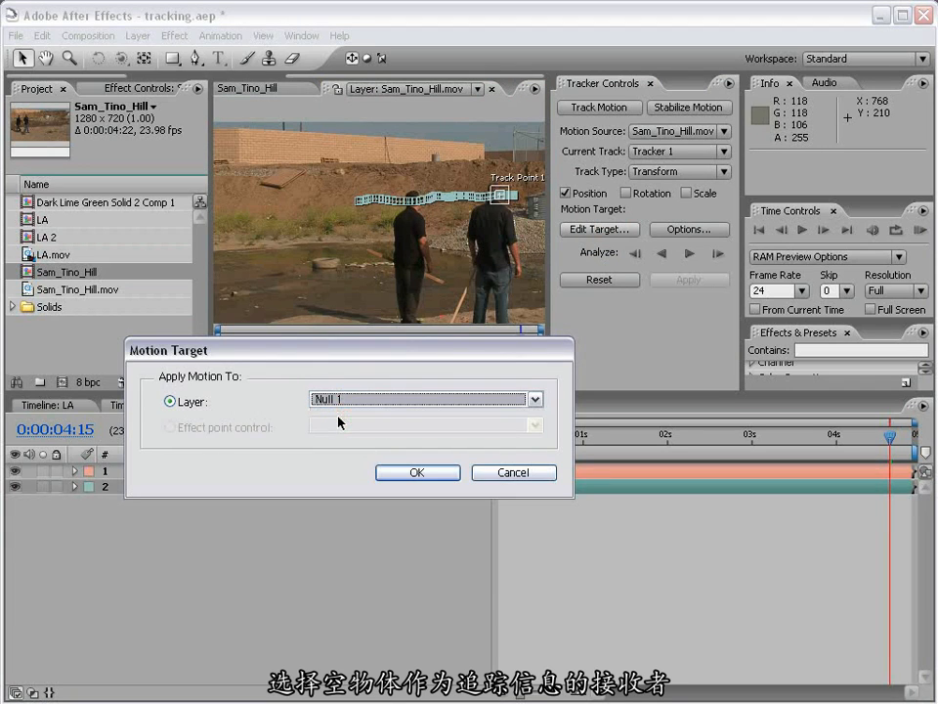
left_click(416, 472)
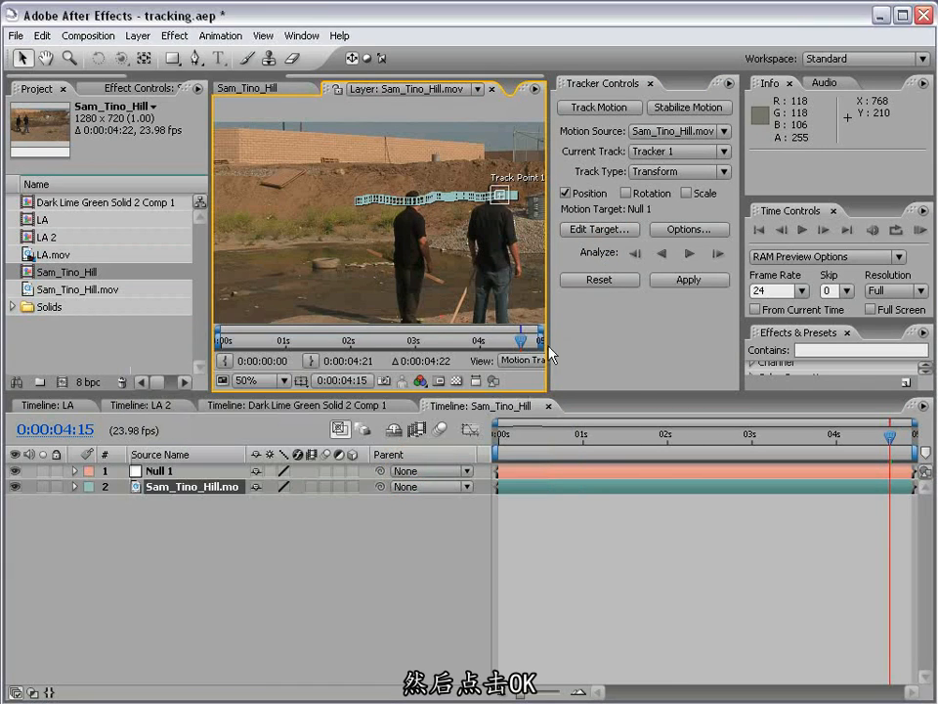
left_click(689, 280)
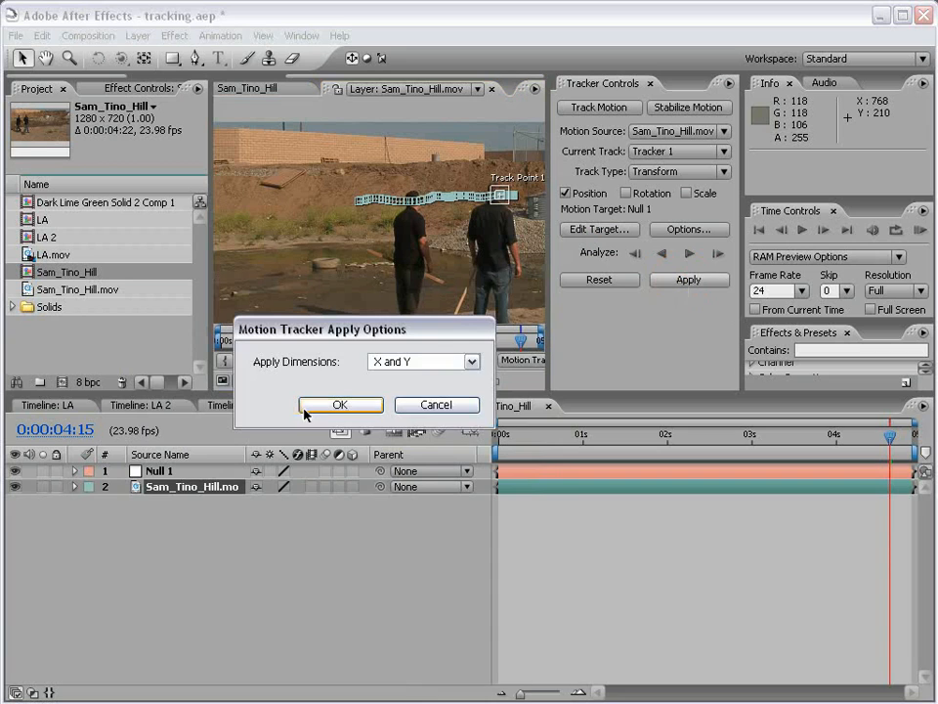
left_click(340, 405)
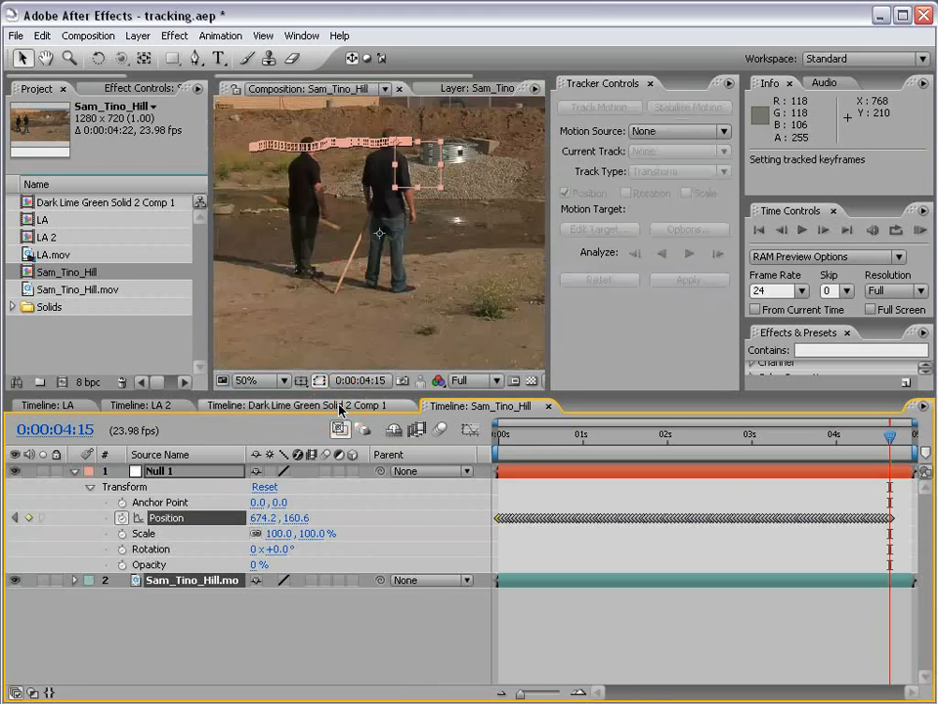
- Scrub the composition back to the first frame to check how the null follows the man's head
scroll(315, 237, "down", 1)
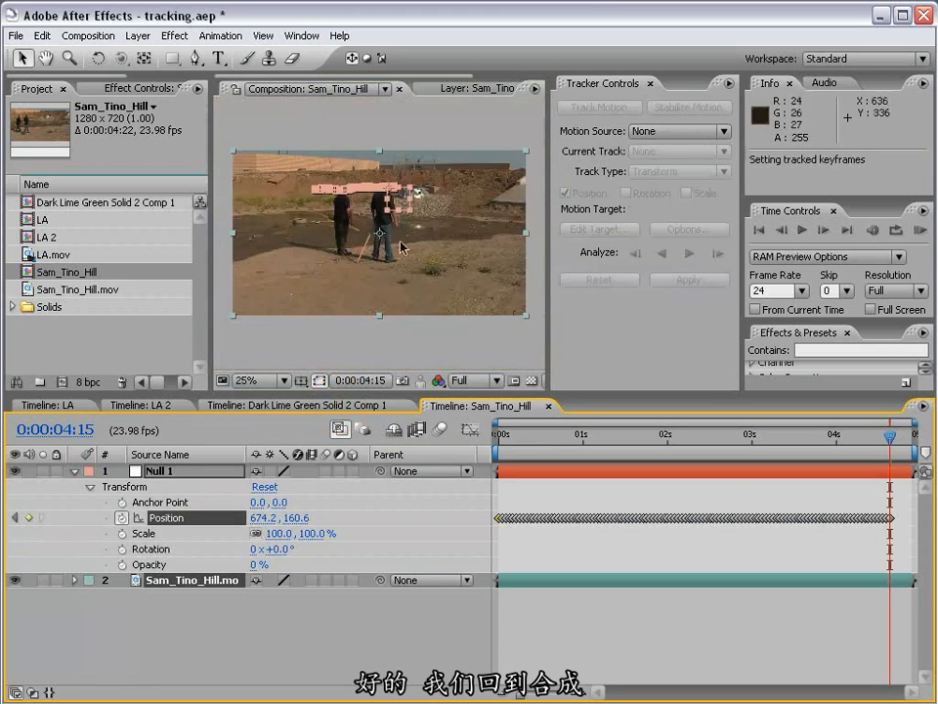
scroll(352, 249, "up", 1)
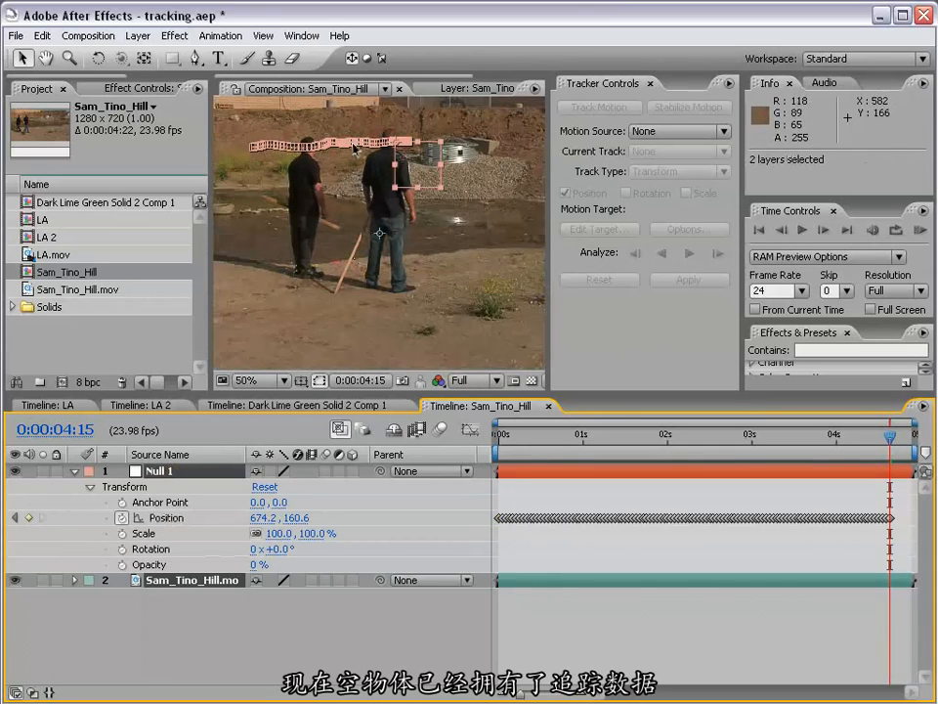
left_click(588, 504)
left_click_drag(529, 436, 6, 459)
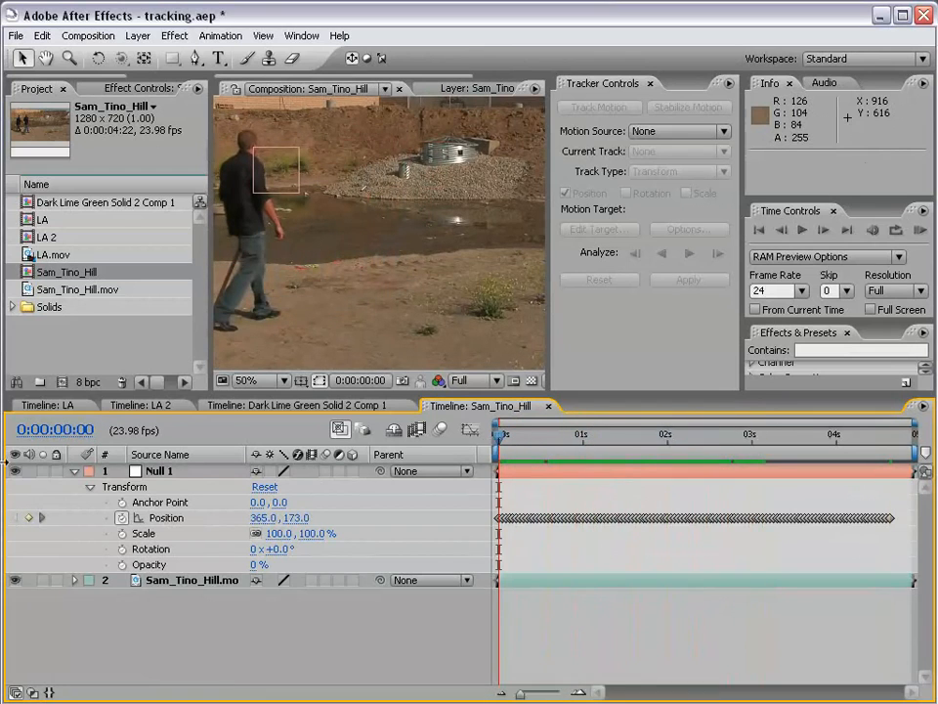
- Collapse Null 1's properties and check the footage with the null temporarily hidden
left_click(14, 473)
left_click(76, 472)
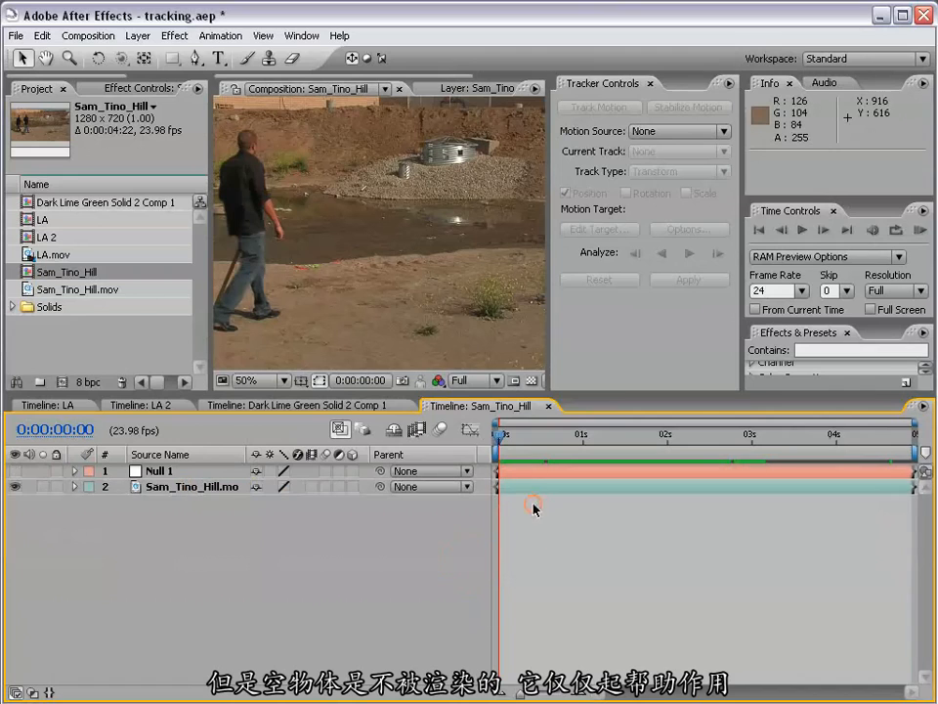
left_click_drag(504, 437, 391, 464)
left_click(15, 472)
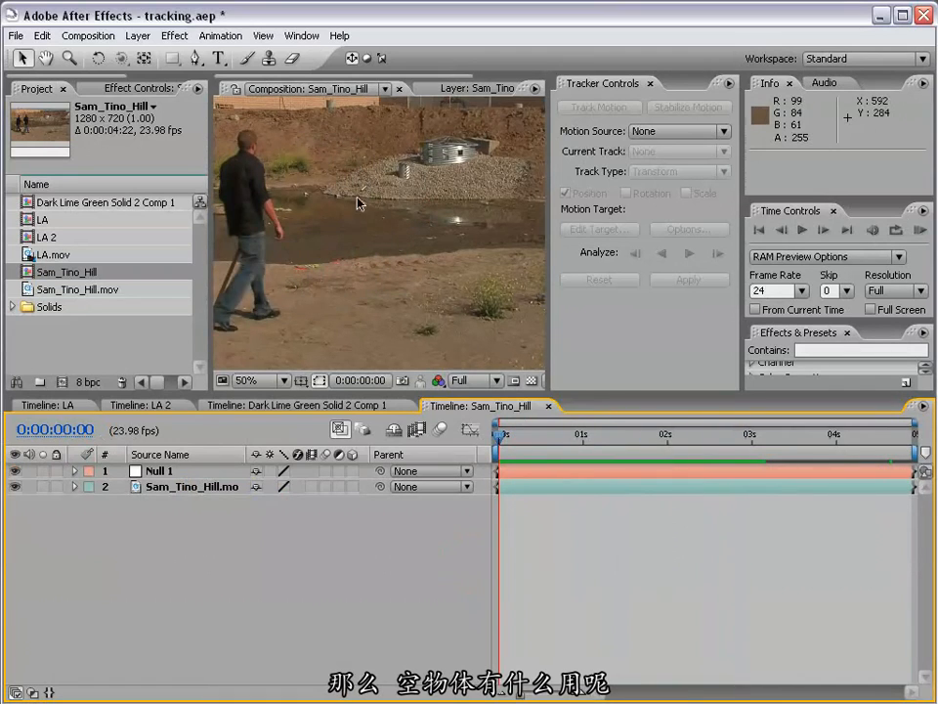
- Create a white (FFFFFF) solid at the composition size of 1280 x 720
scroll(358, 204, "down", 2)
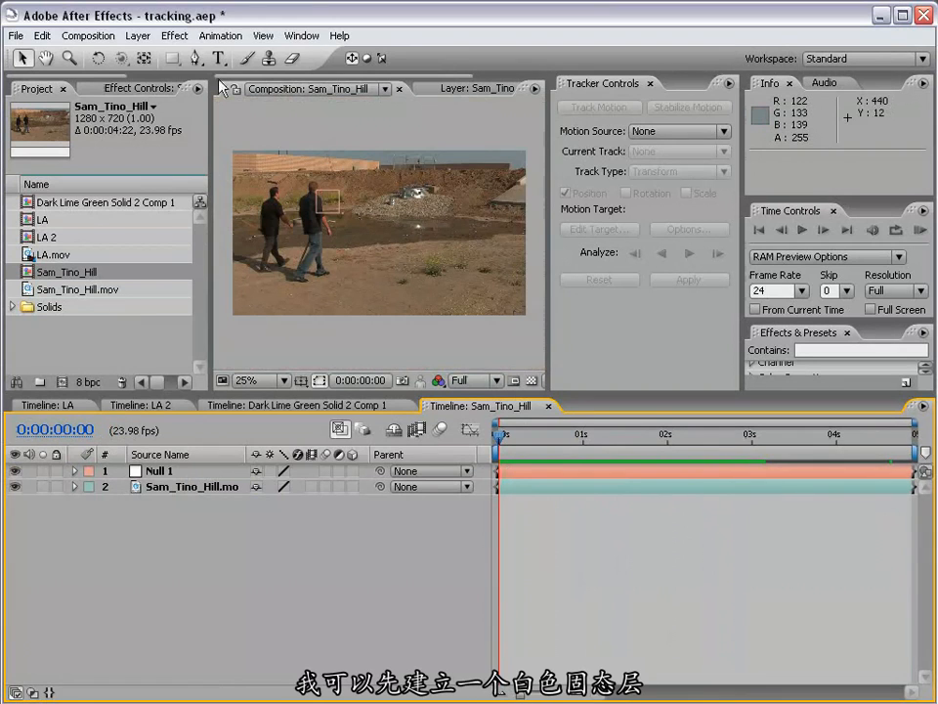
left_click(137, 35)
mouse_move(149, 55)
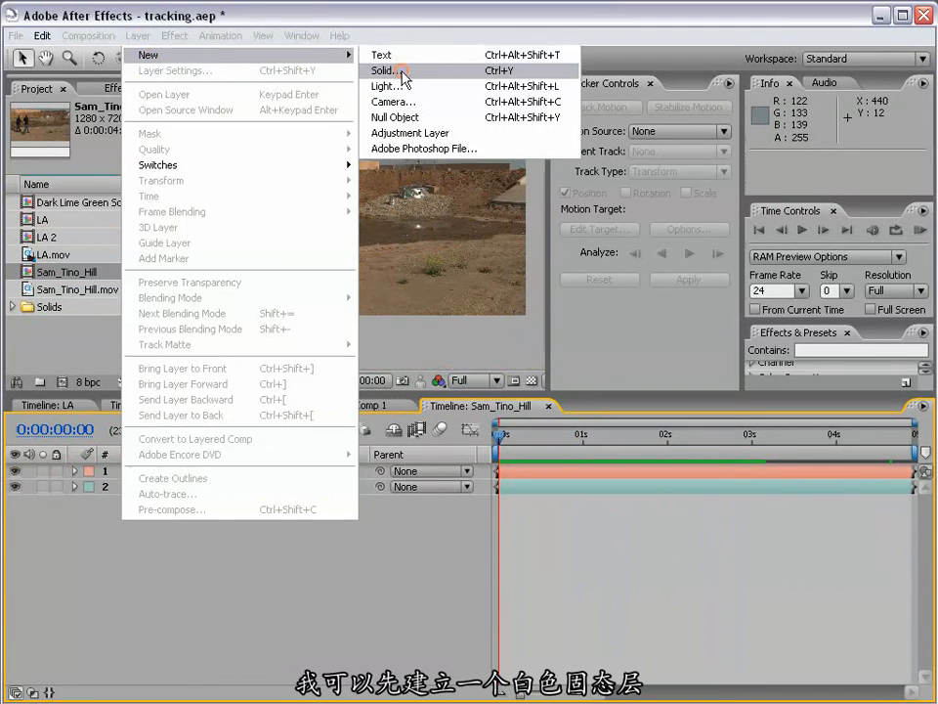
left_click(403, 70)
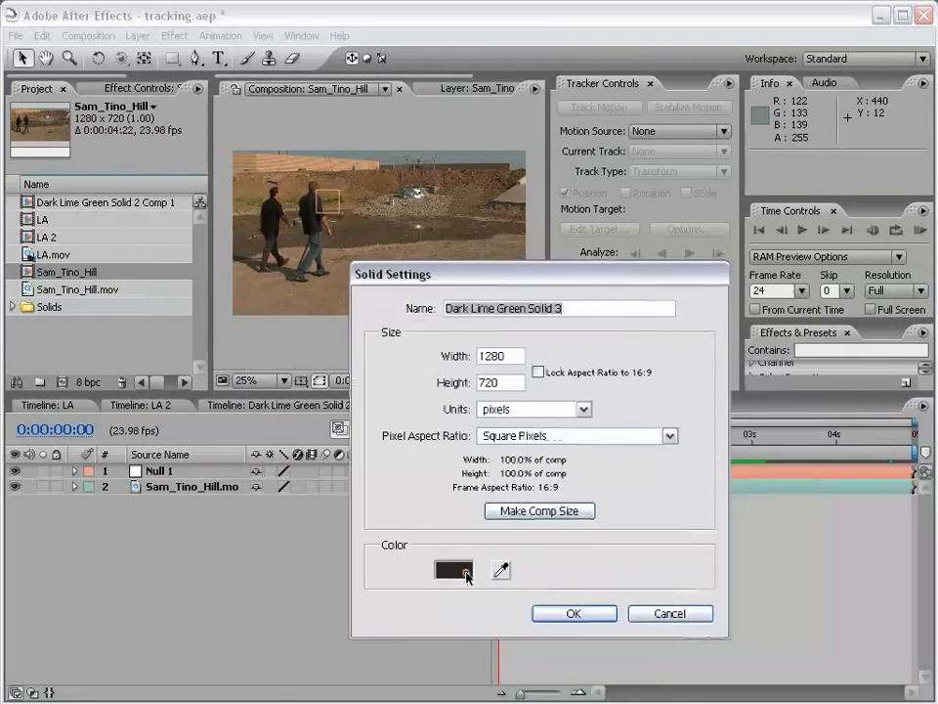
left_click(452, 568)
left_click_drag(283, 398, 240, 354)
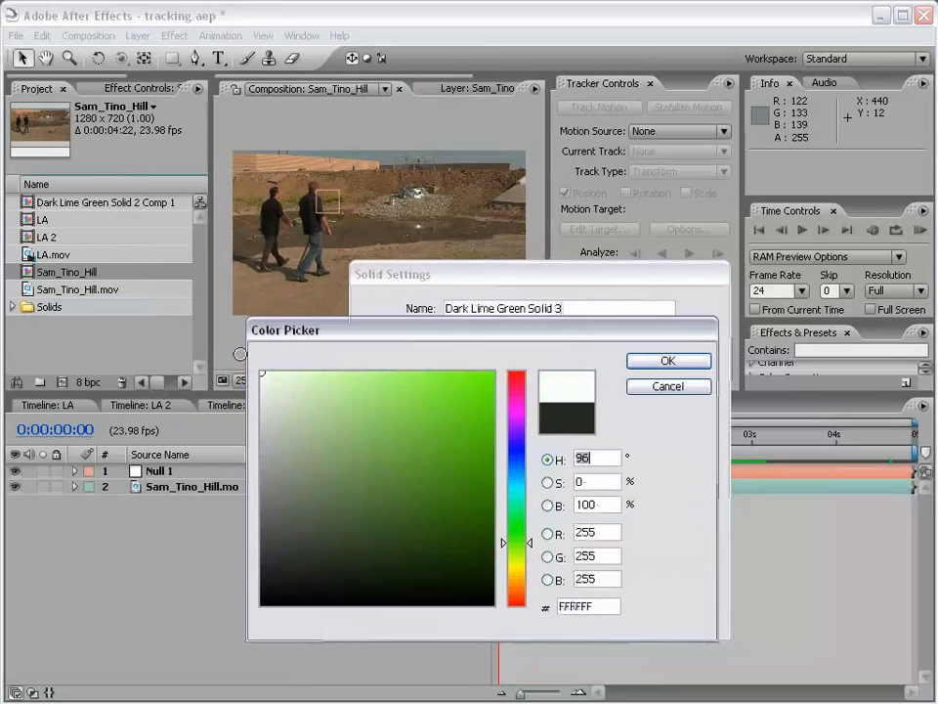
left_click(666, 360)
left_click(572, 613)
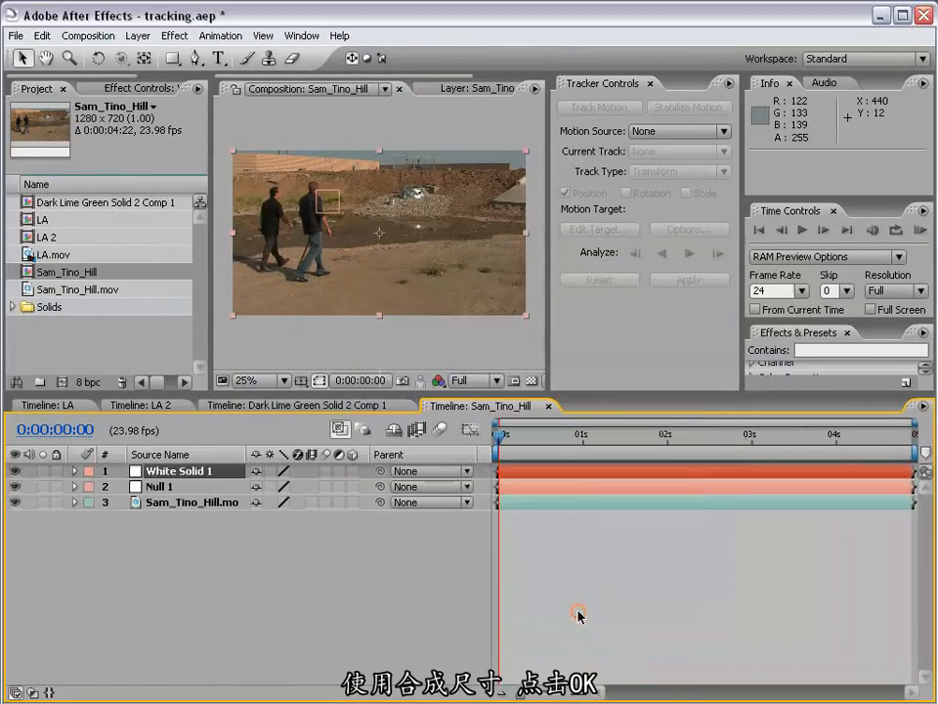
- Draw a closed speech-bubble mask on White Solid 1 with the Pen tool, its tail pointing towards the man's head
left_click(197, 60)
key("period")
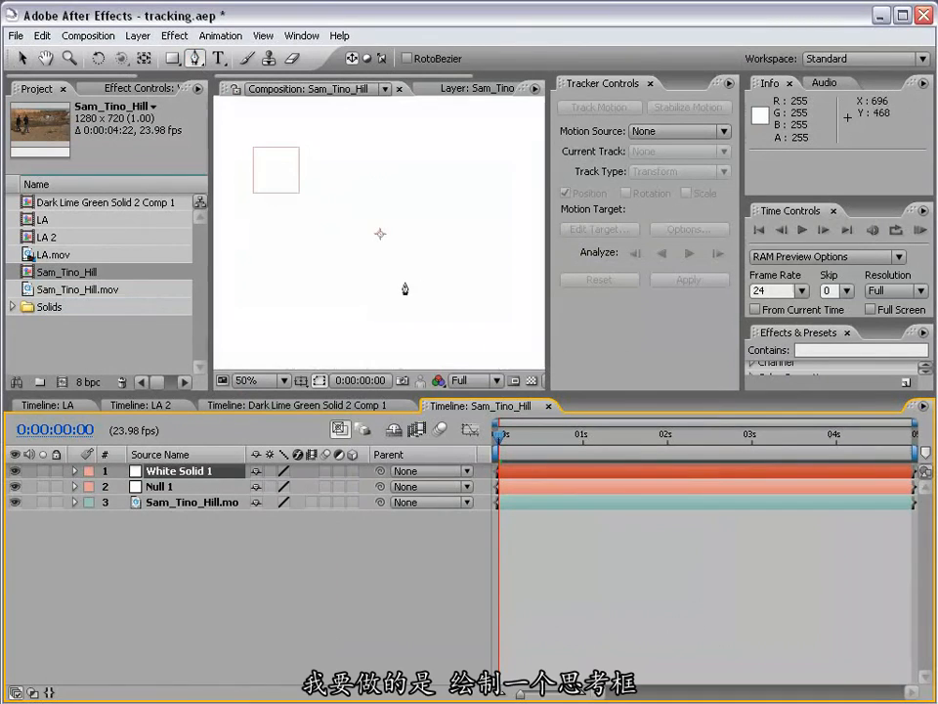
left_click(353, 200)
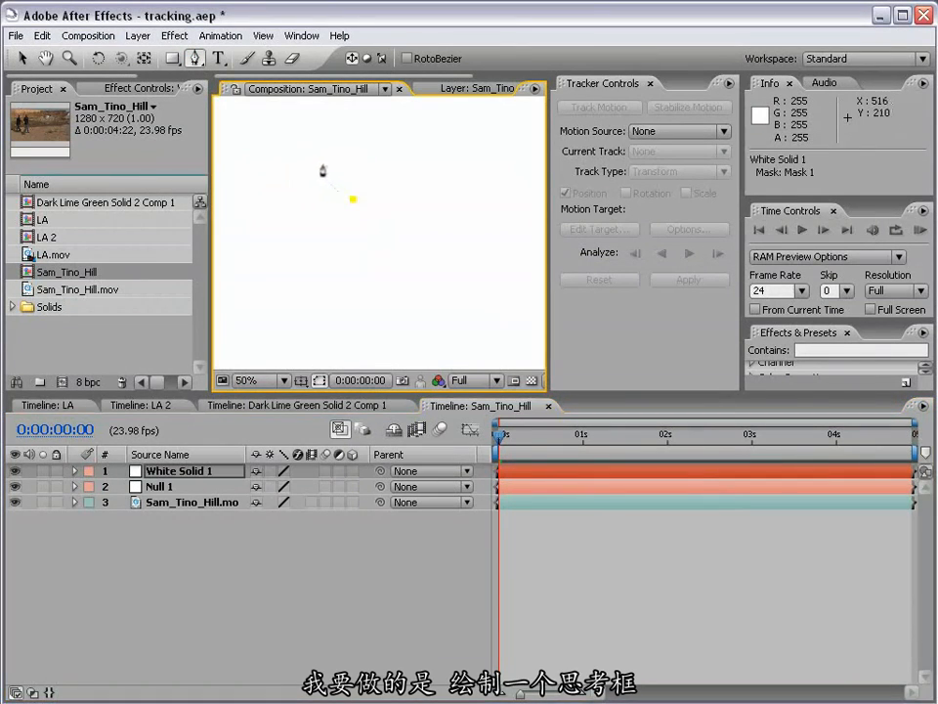
left_click(350, 236)
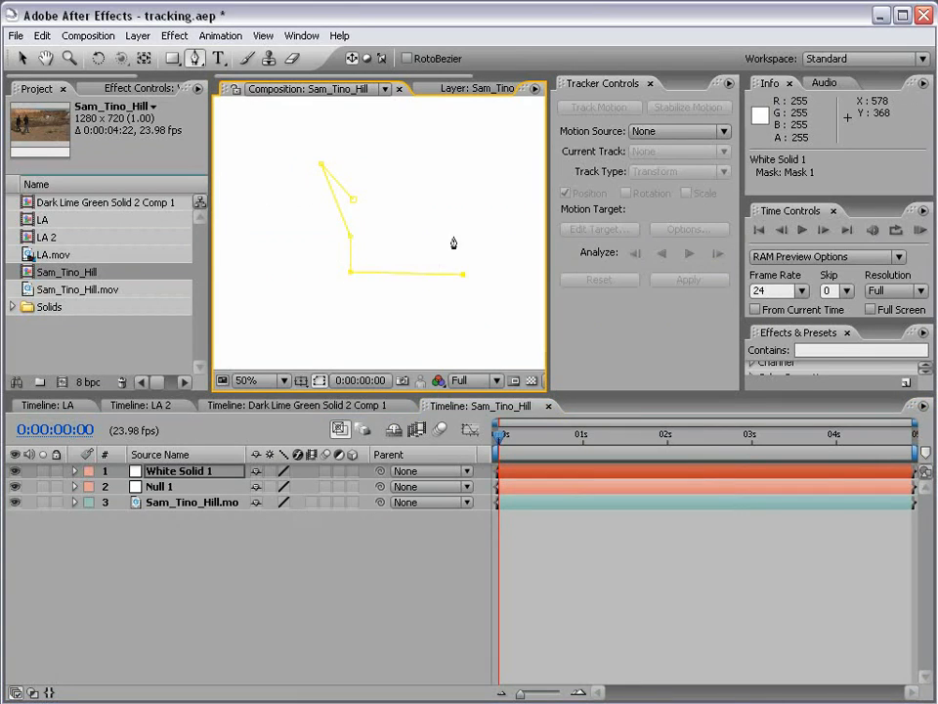
left_click(352, 200)
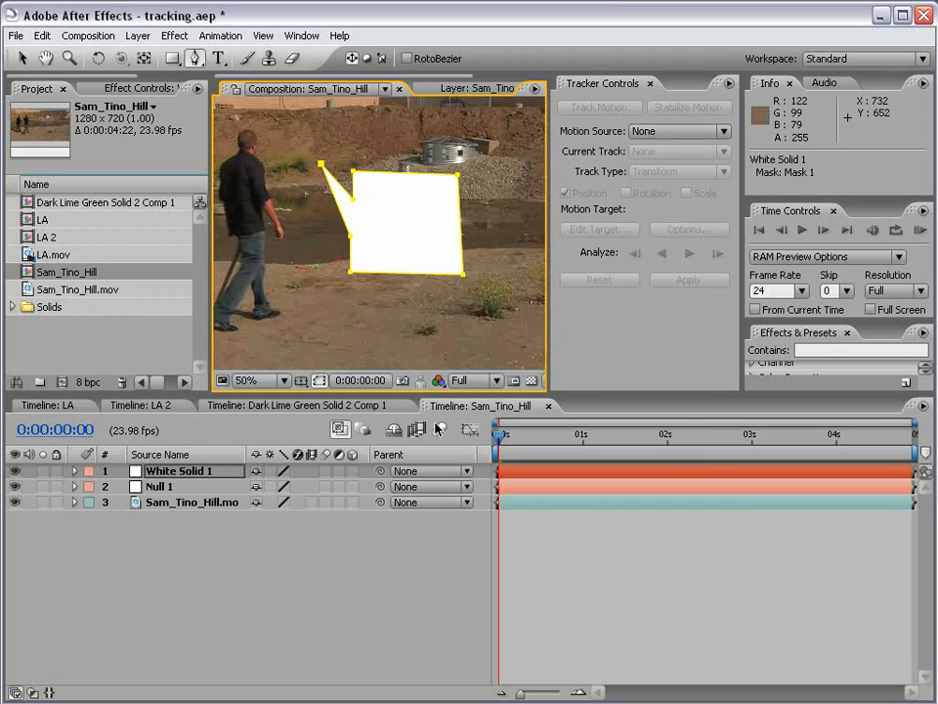
left_click(560, 537)
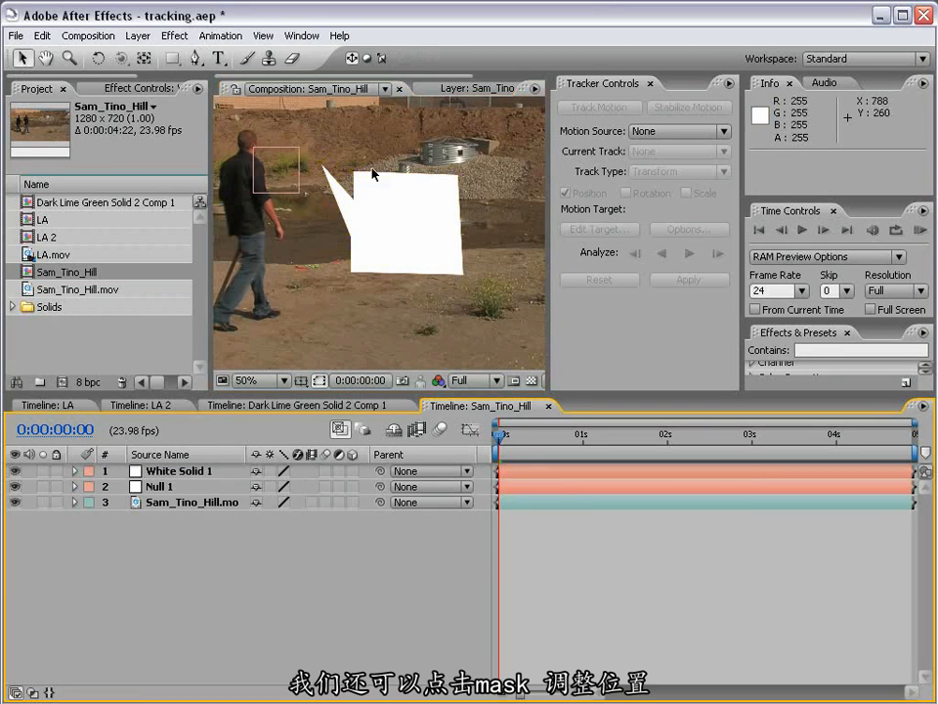
- Square up the speech-bubble mask by adjusting its upper-right and lower-left corner points
left_click(460, 183)
left_click(461, 178)
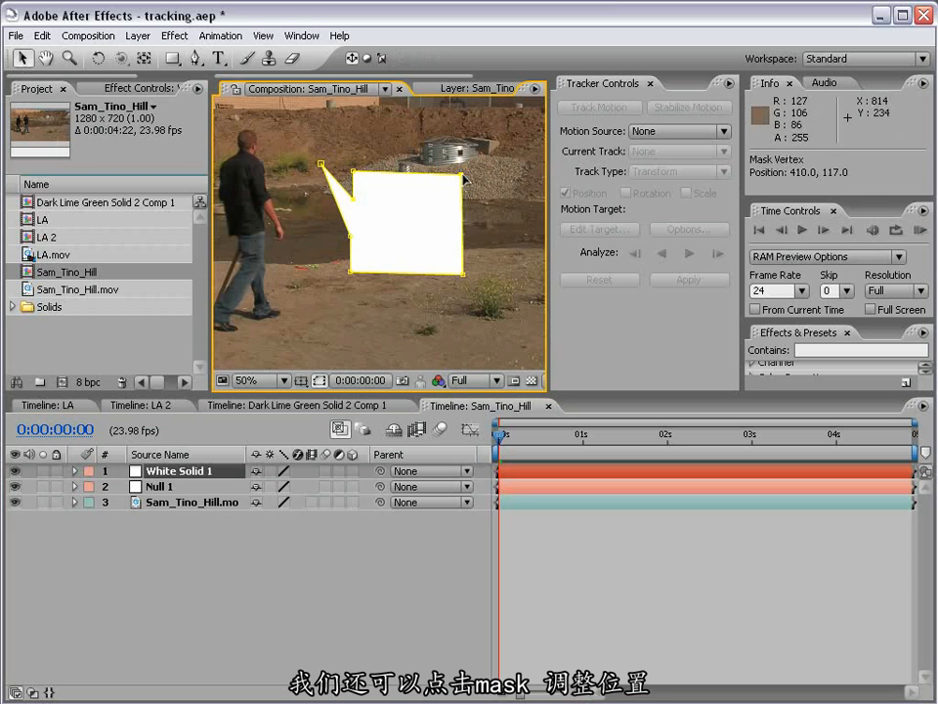
left_click_drag(466, 178, 466, 177)
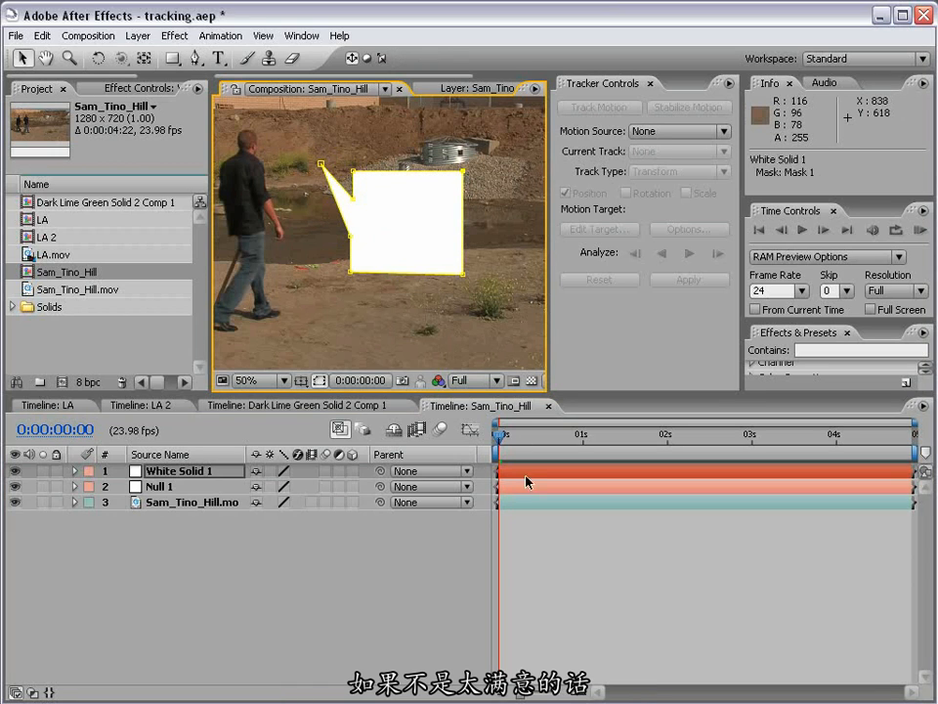
left_click(533, 554)
left_click(413, 252)
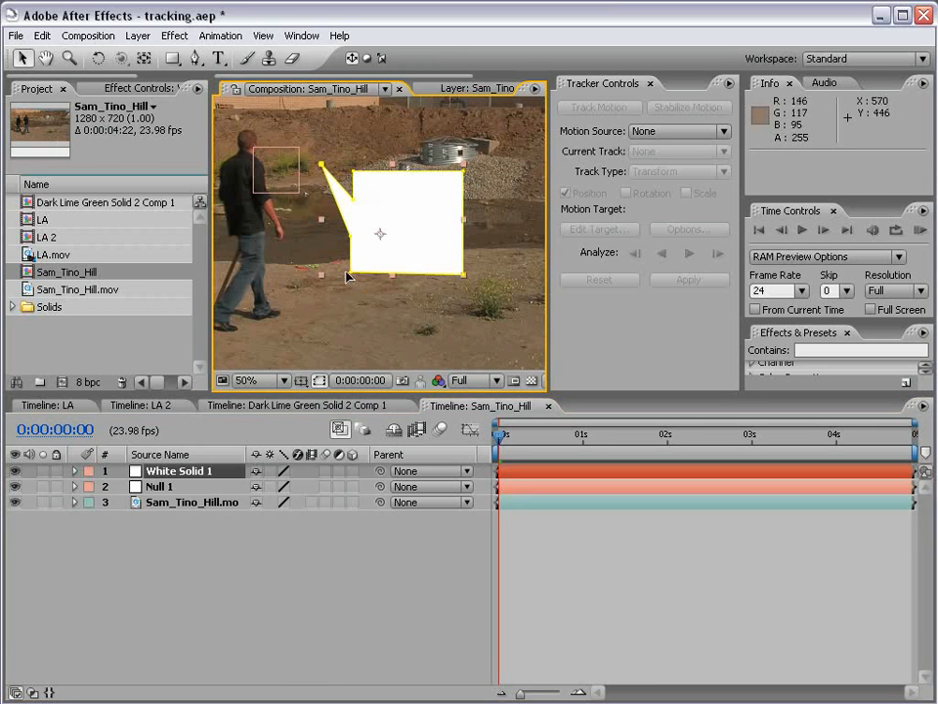
left_click(352, 276)
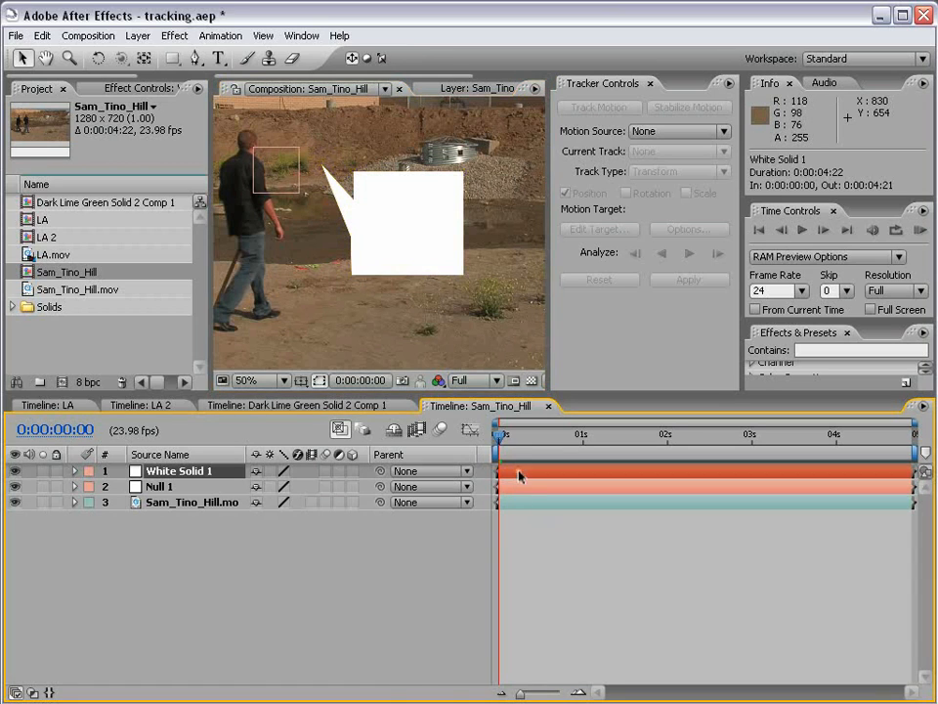
- Select both bottom corner points of the bubble mask and nudge them upward ten increments to shorten the bubble
left_click(522, 473)
left_click(352, 277)
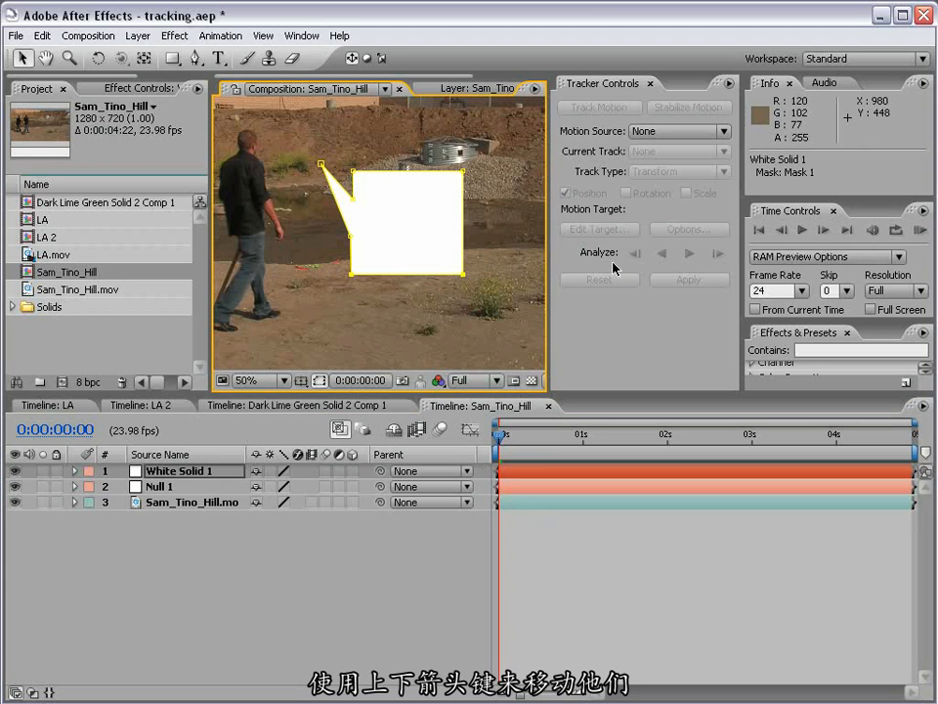
key("Up")
key("Up")
key("Up")
key("Up")
key("Up")
key("Up")
key("Up")
key("Up")
key("Up")
key("Up")
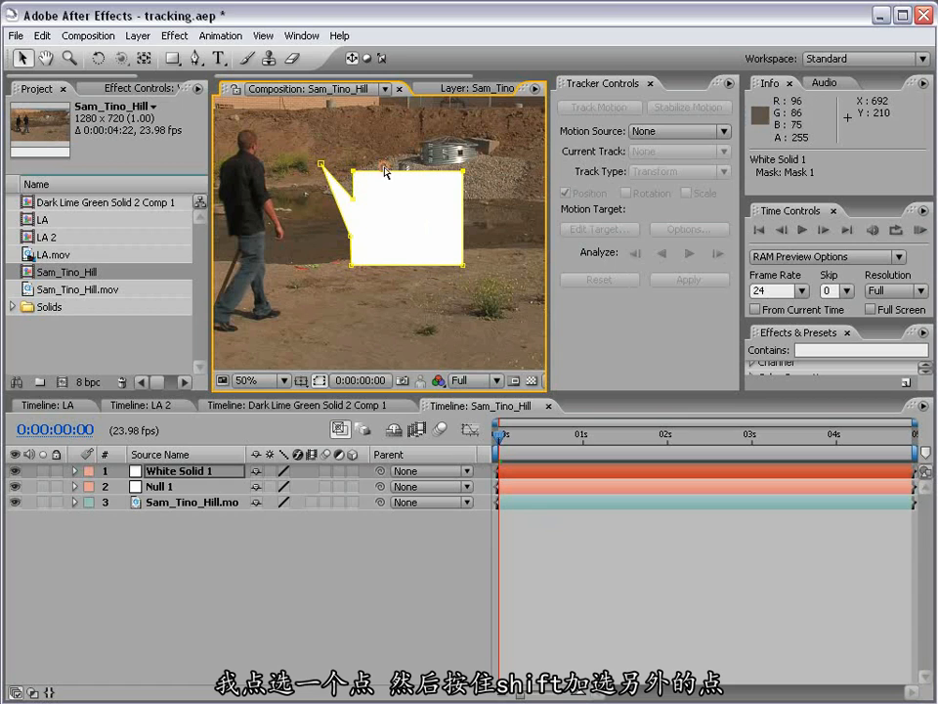
- Nudge the speech-bubble mask's top corner points down four increments to shorten the bubble, and deselect the layer
key("shift+Down")
key("shift+Down")
key("shift+Down")
key("shift+Down")
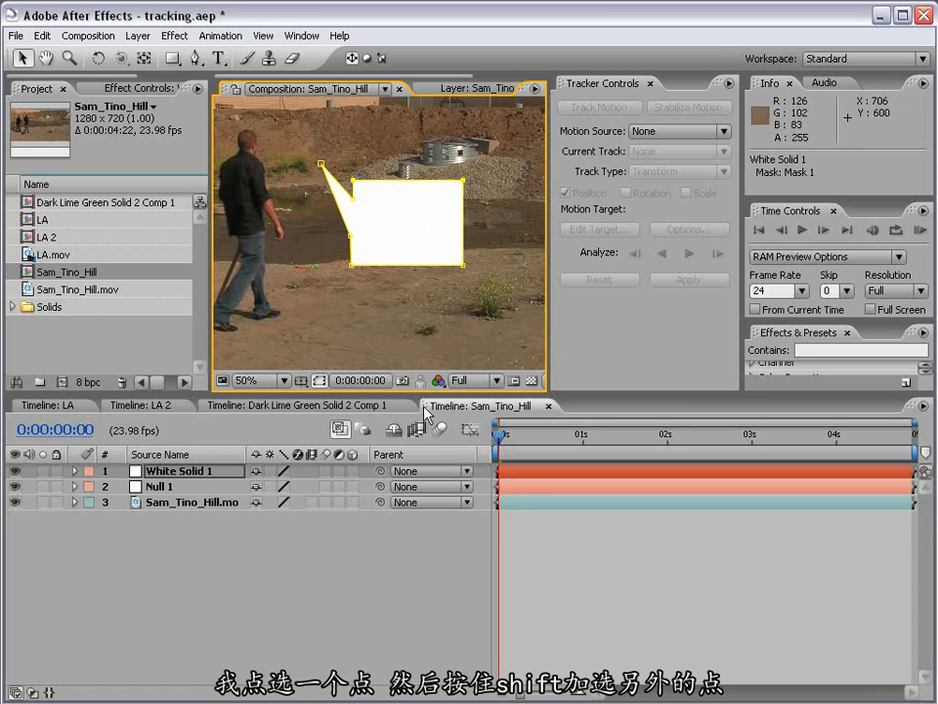
left_click(553, 492)
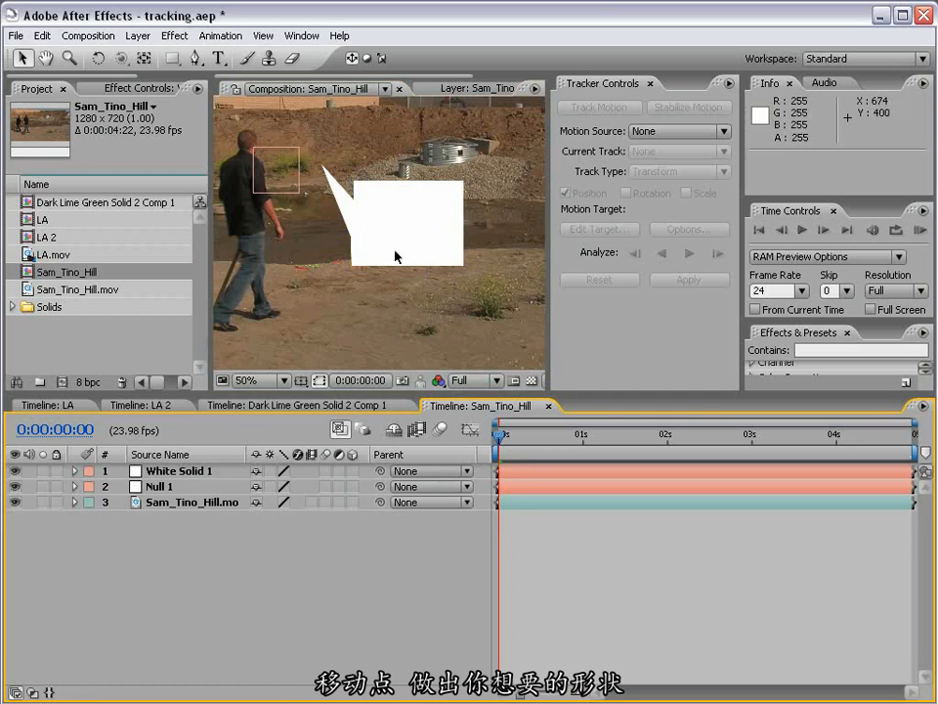
- Move White Solid 1 closer to the walking man so the bubble's tail sits near his head
left_click(195, 473)
left_click_drag(414, 226, 380, 222)
left_click(581, 593)
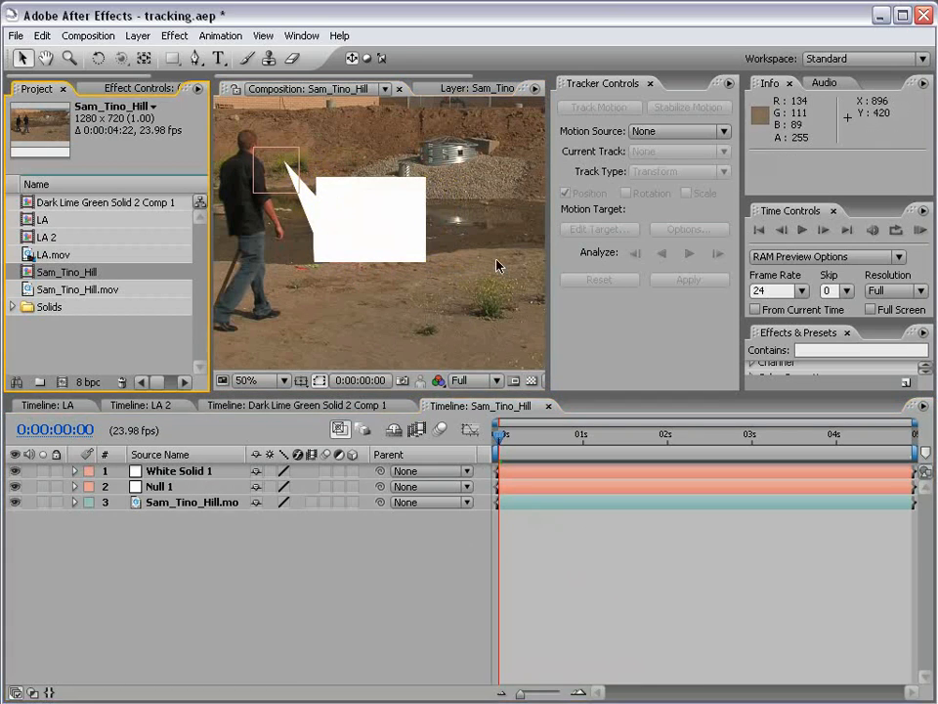
- Add the text "I'm Lost" and position it in the middle of the white speech bubble
left_click(219, 60)
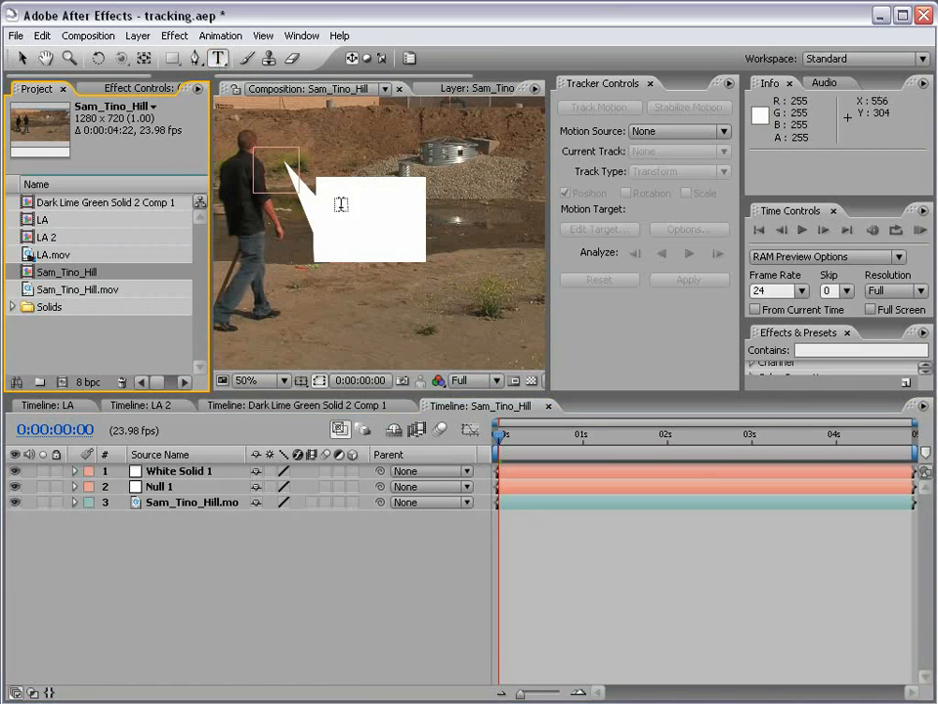
left_click(325, 195)
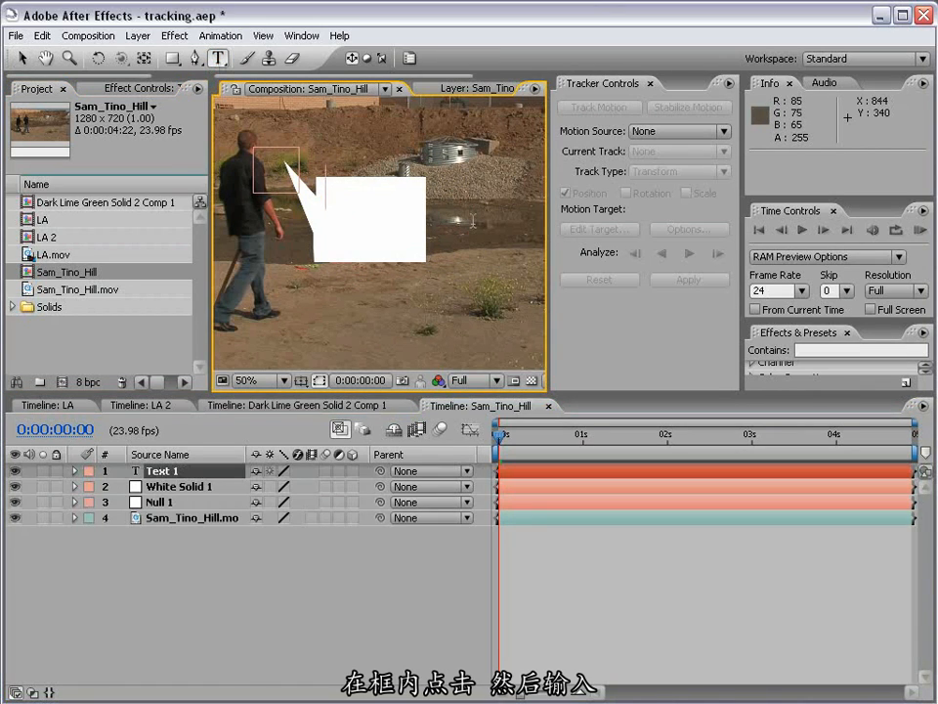
type("I'm Lost")
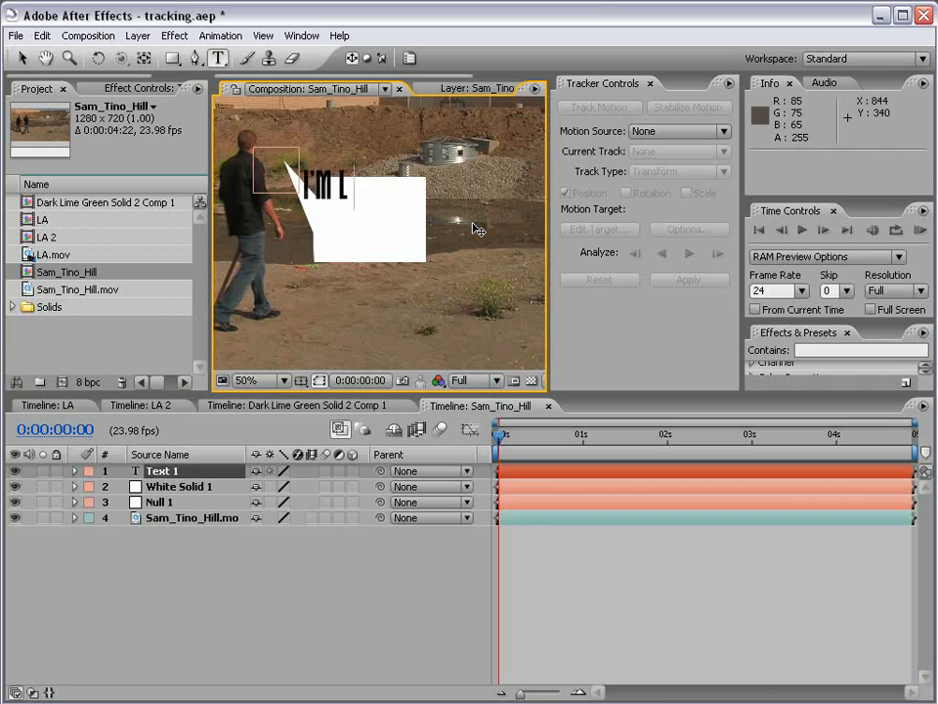
left_click(23, 56)
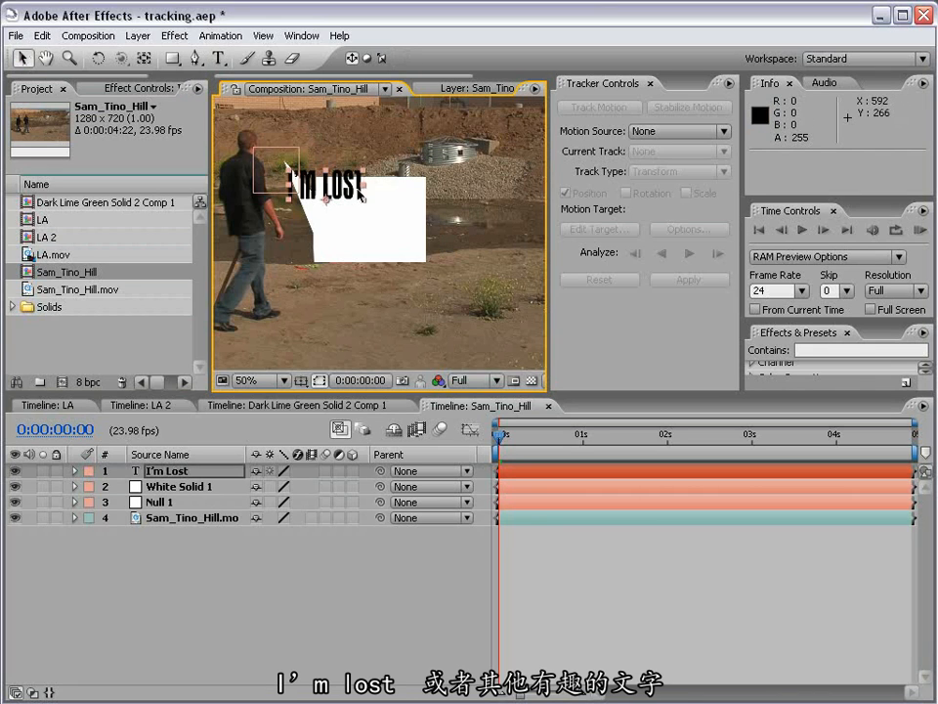
left_click_drag(347, 188, 389, 223)
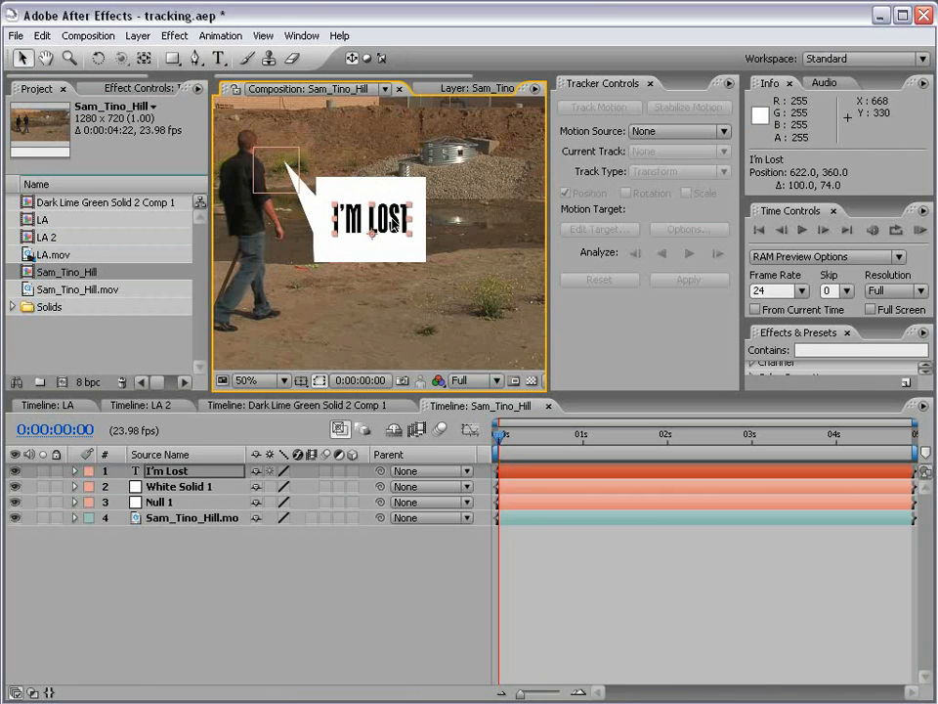
left_click(587, 573)
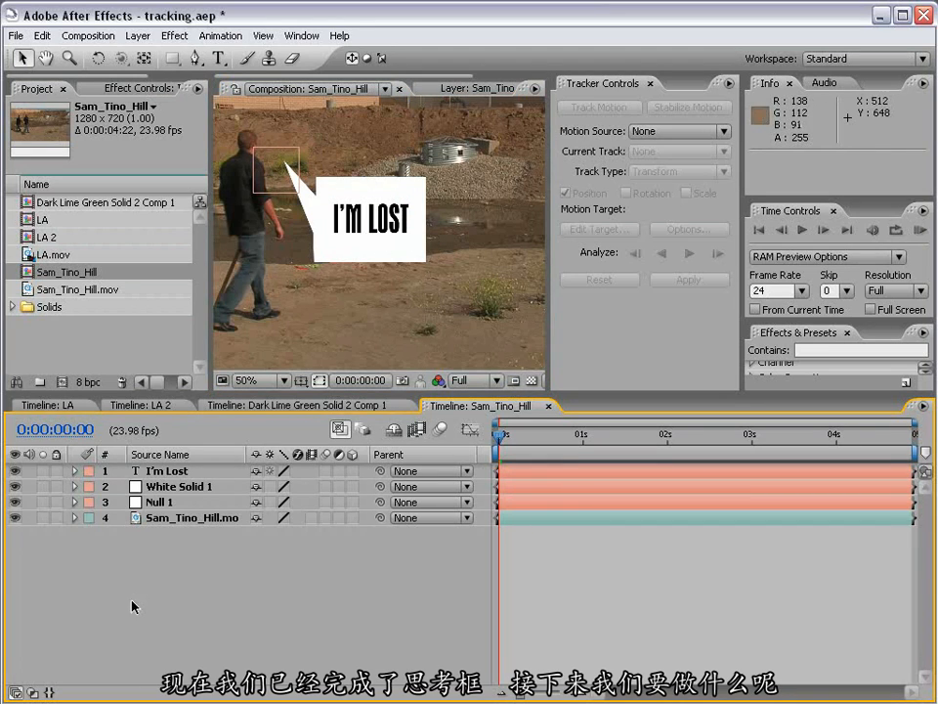
- Parent both the I'm Lost text layer and White Solid 1 to Null 1
left_click(161, 486)
left_click(166, 471, "shift")
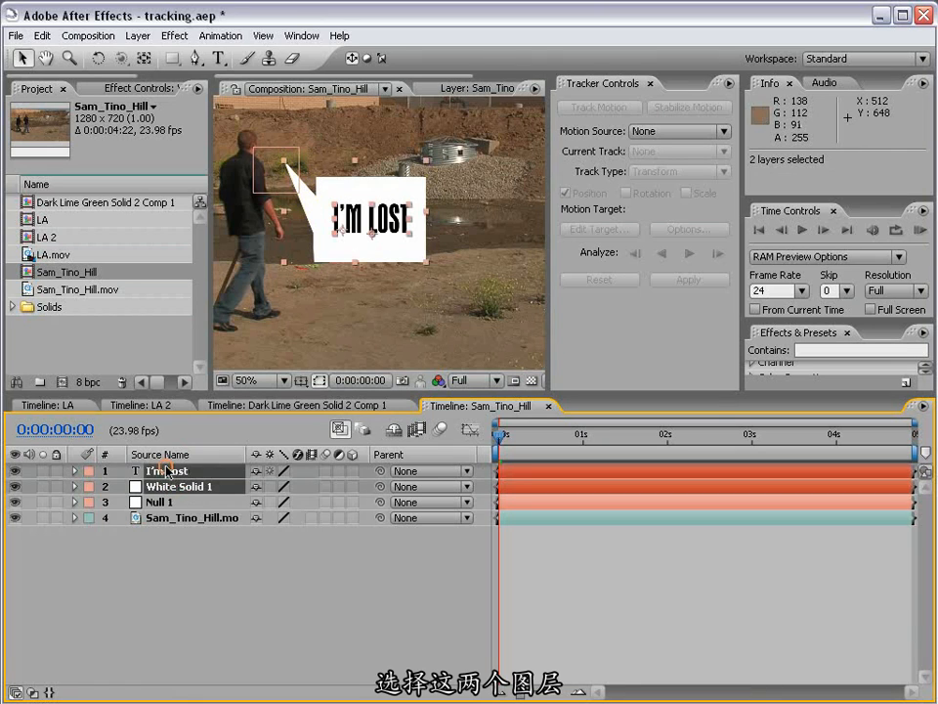
left_click(162, 488)
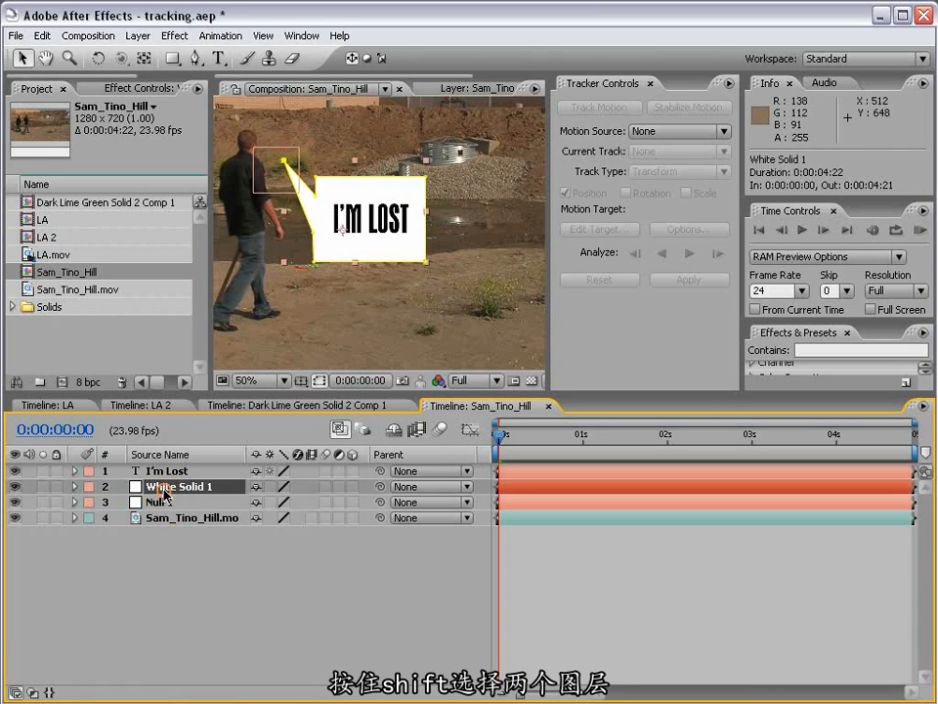
left_click(168, 473, "shift")
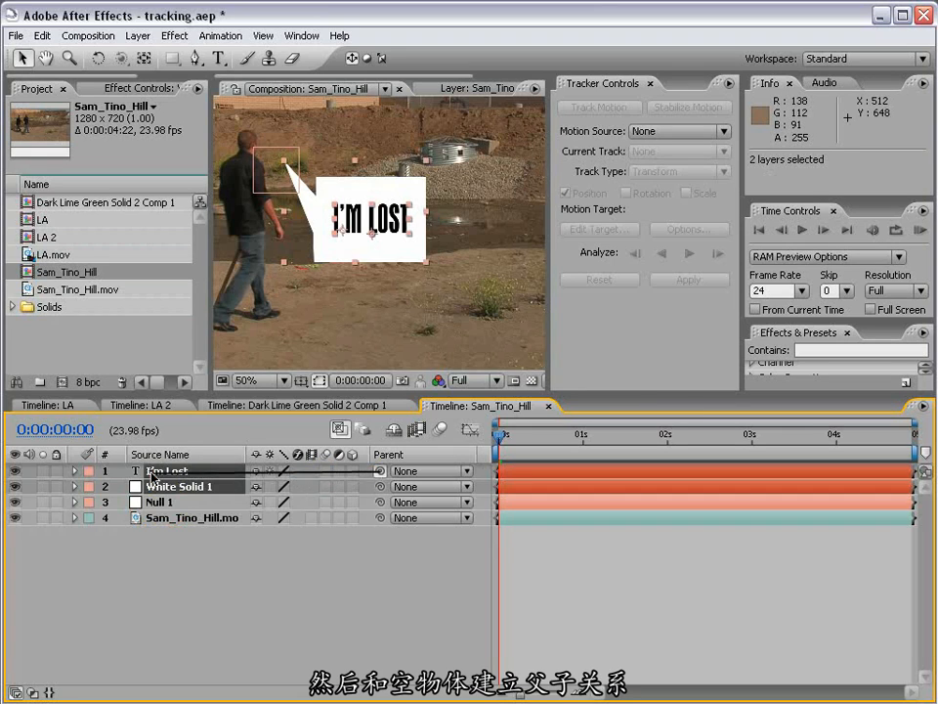
left_click_drag(153, 477, 176, 507)
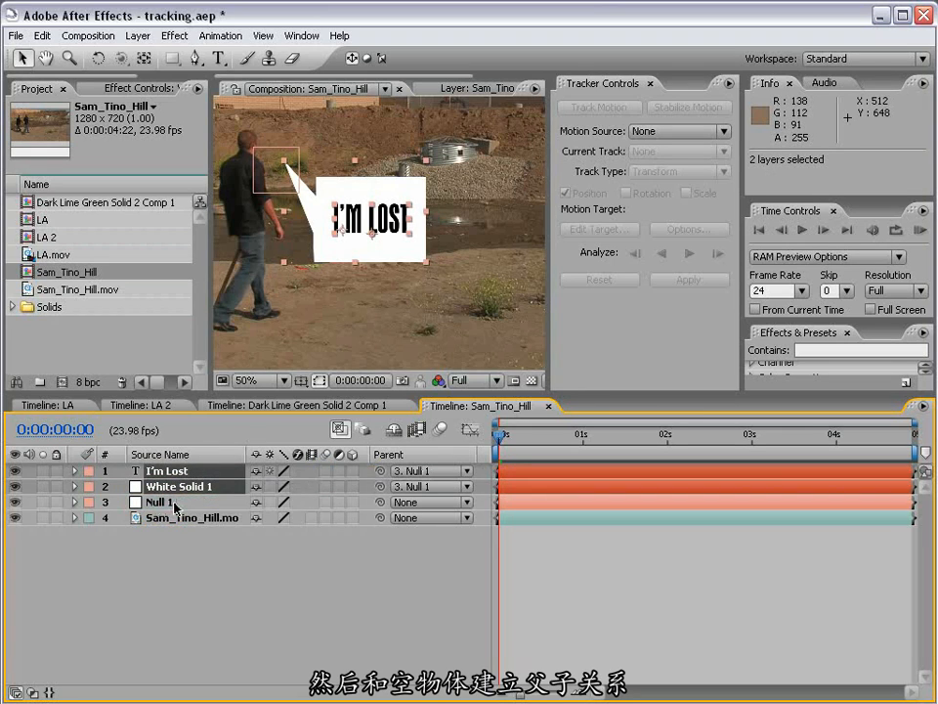
left_click(241, 590)
- Preview the composition in an enlarged view to check how the speech bubble follows the man
scroll(304, 273, "down", 2)
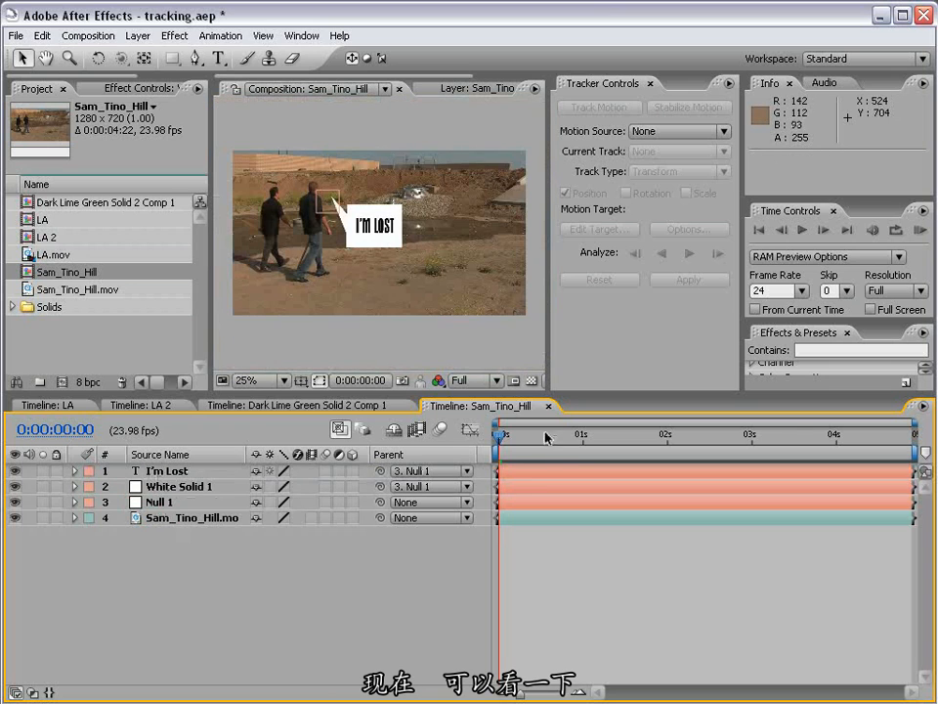
key("grave")
scroll(383, 304, "up", 1)
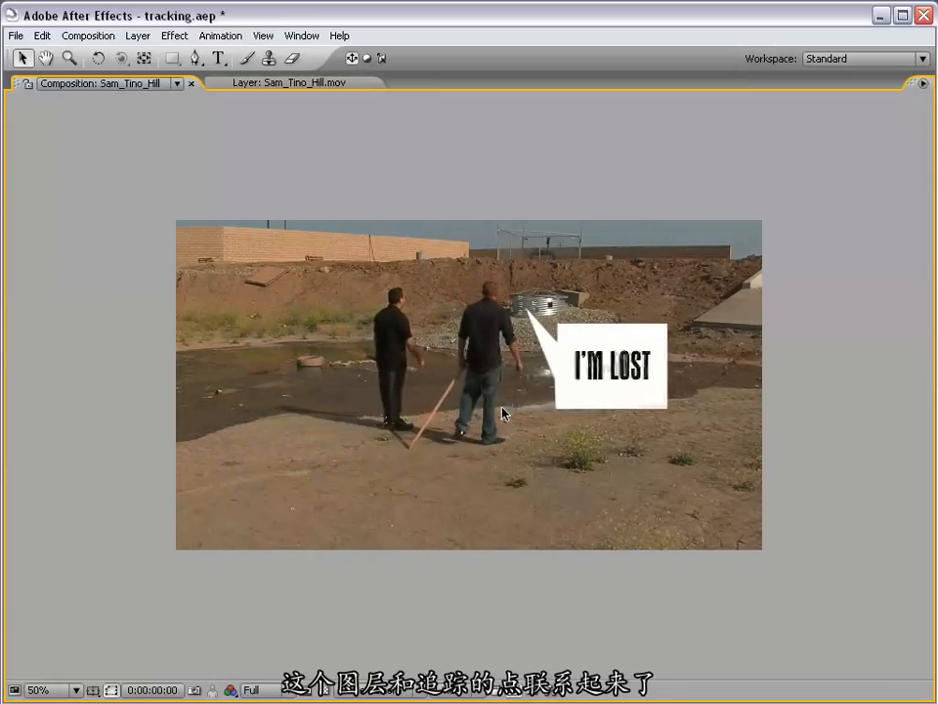
key("grave")
scroll(364, 247, "down", 1)
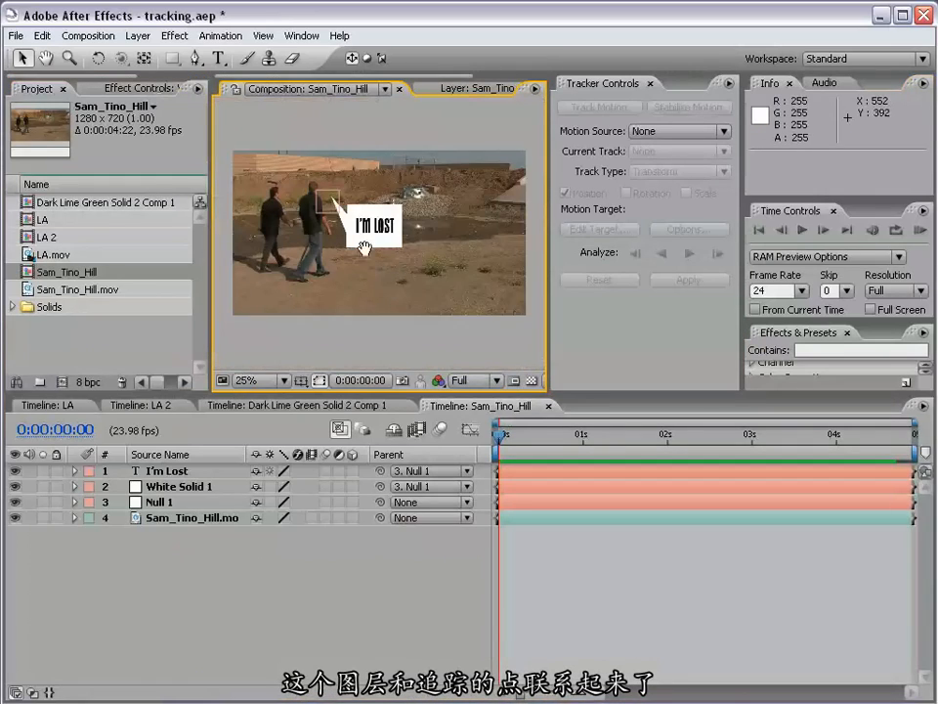
- Hide the Null 1 layer in the Sam_Tino_Hill composition
left_click_drag(364, 248, 403, 268)
left_click(159, 502)
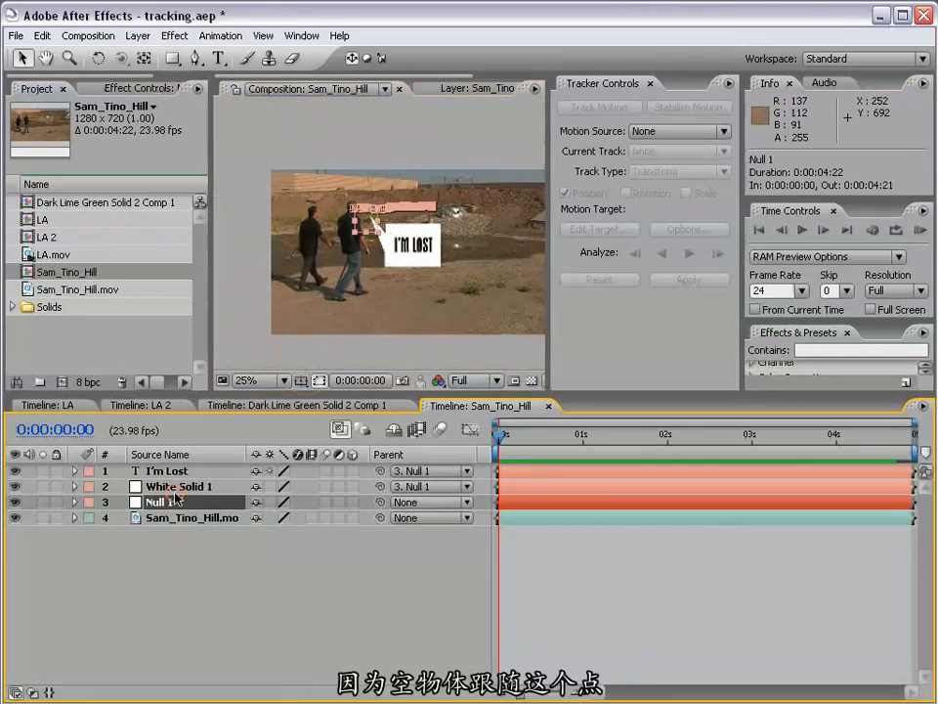
scroll(284, 196, "up", 1)
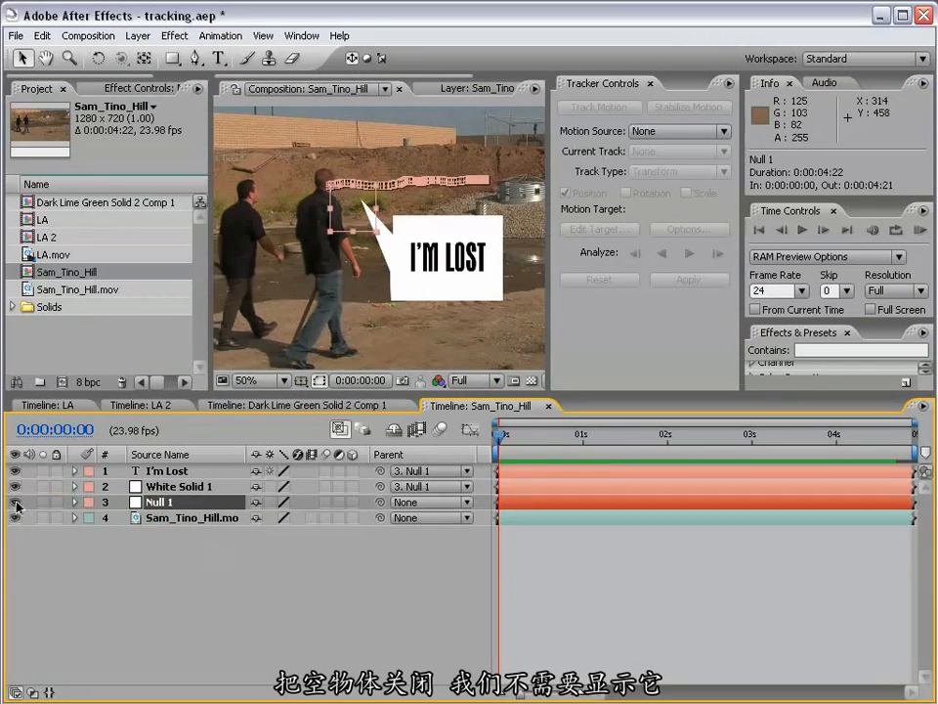
left_click(136, 537)
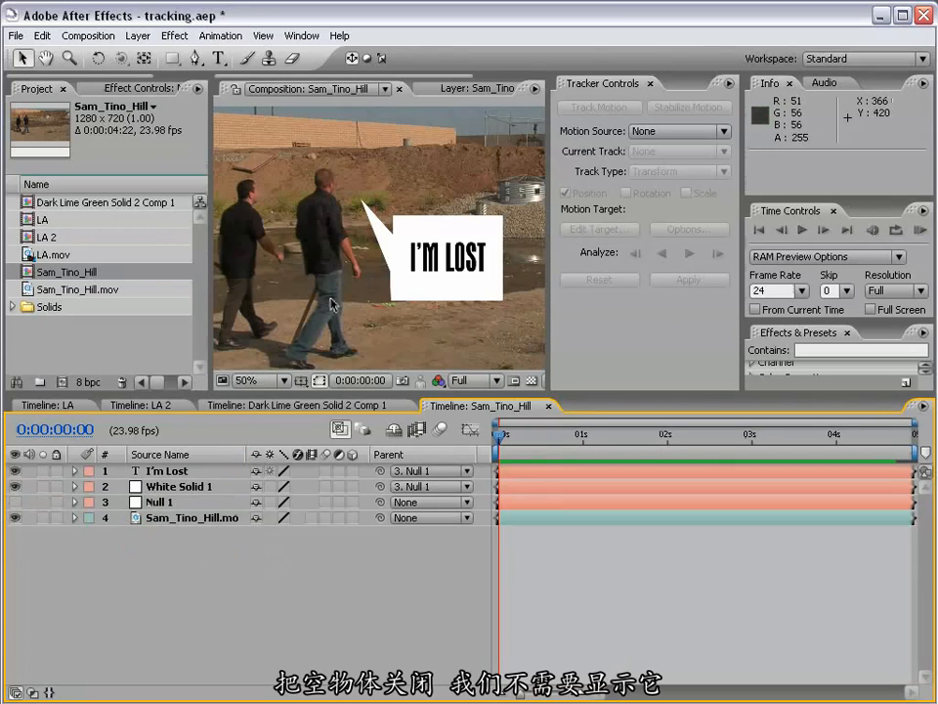
- Select White Solid 1 and the I'm Lost text and move them together about 16 px left and 28 px up
left_click(147, 486)
left_click(406, 259, "shift")
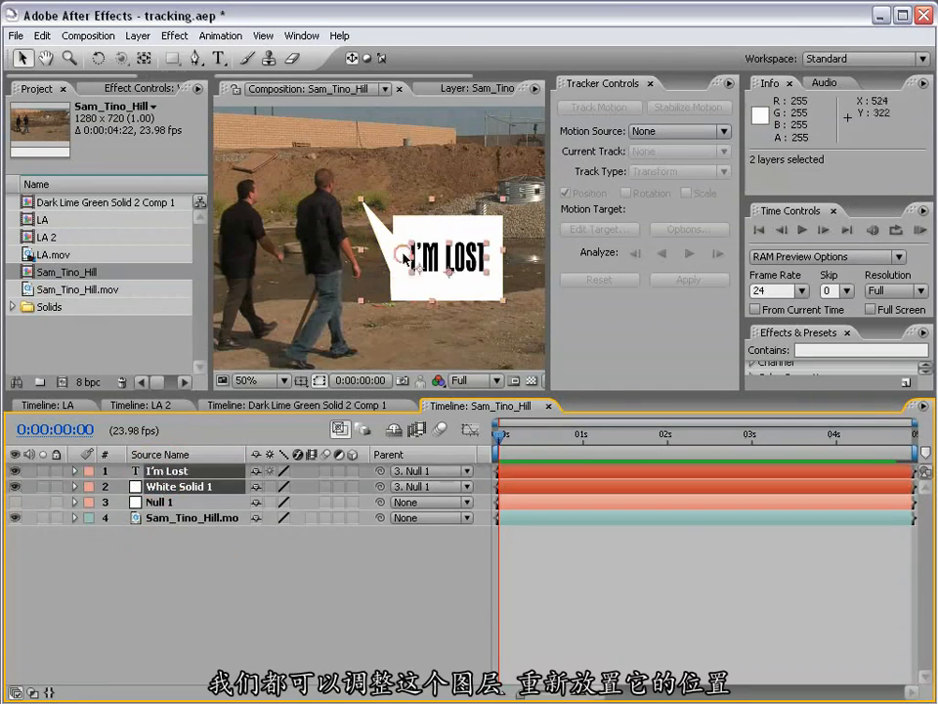
left_click_drag(423, 286, 414, 274)
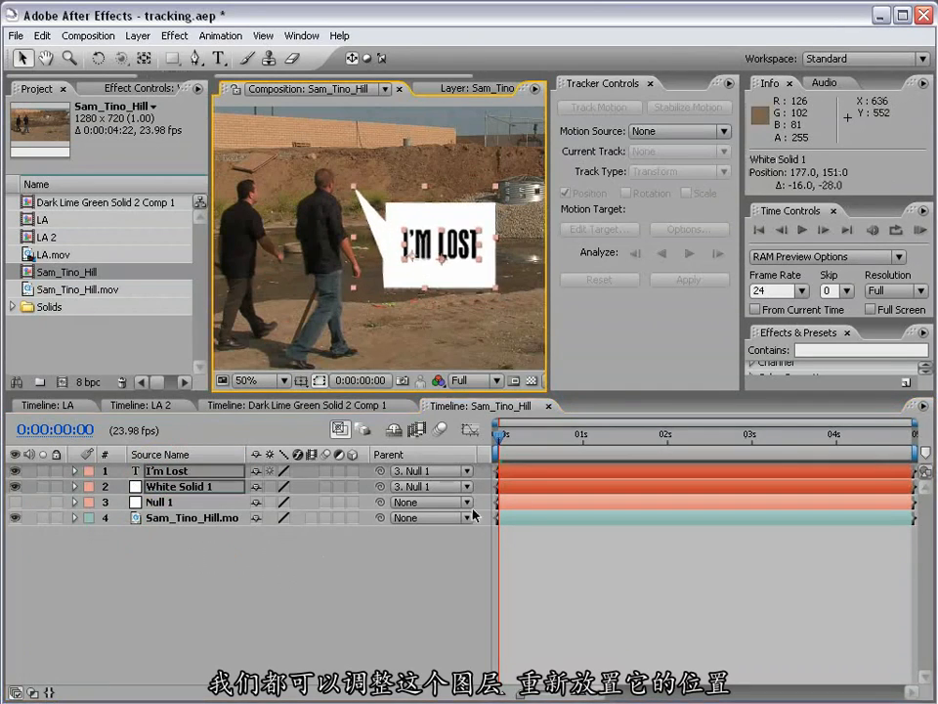
- Reshape the bubble's tail to point down towards the man's head, and move the bubble and text together above him
key("F2")
left_click(331, 190)
left_click_drag(355, 188, 393, 194)
left_click(194, 471, "shift")
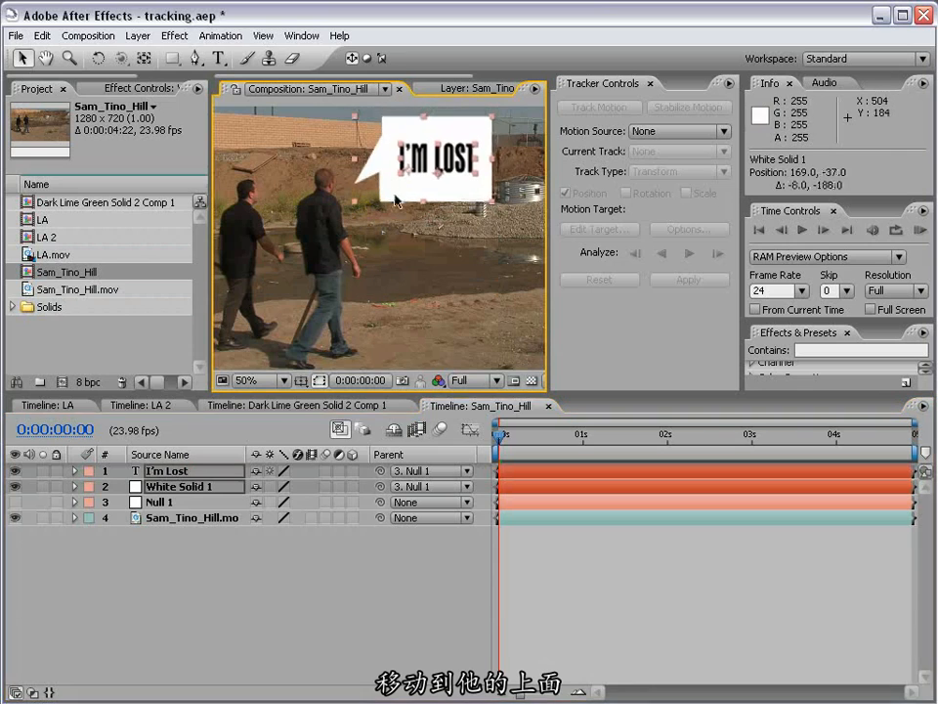
- Scrub the timeline to 0:00:03:13 to check that the repositioned bubble and text still follow the man
scroll(404, 314, "down", 1)
left_click(531, 558)
left_click_drag(504, 431, 799, 433)
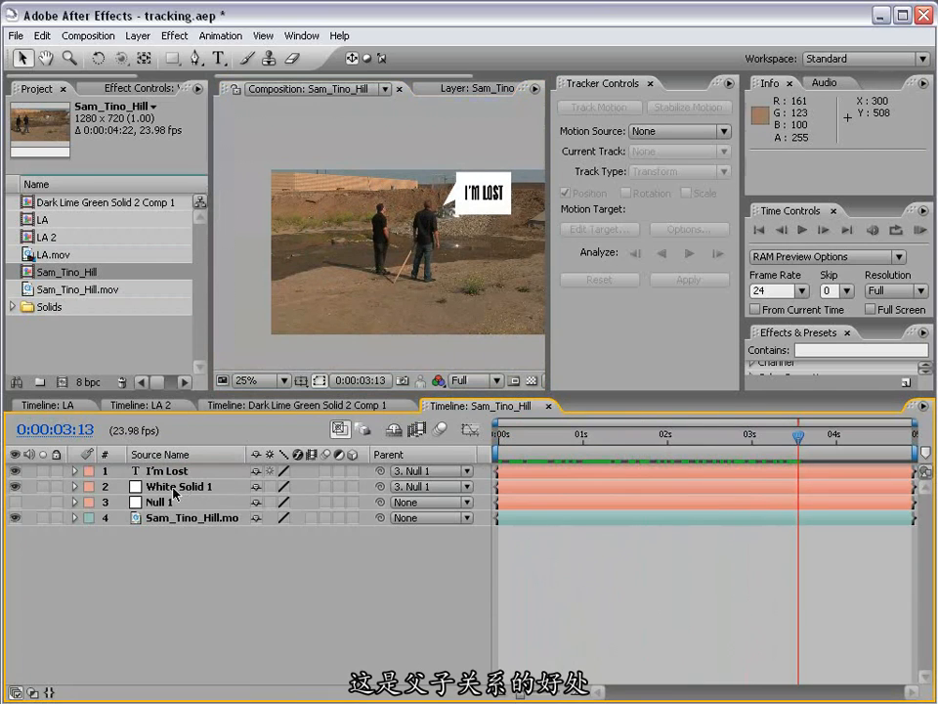
- Select White Solid 1 and turn off the display of mask outlines in the composition view
scroll(325, 209, "up", 1)
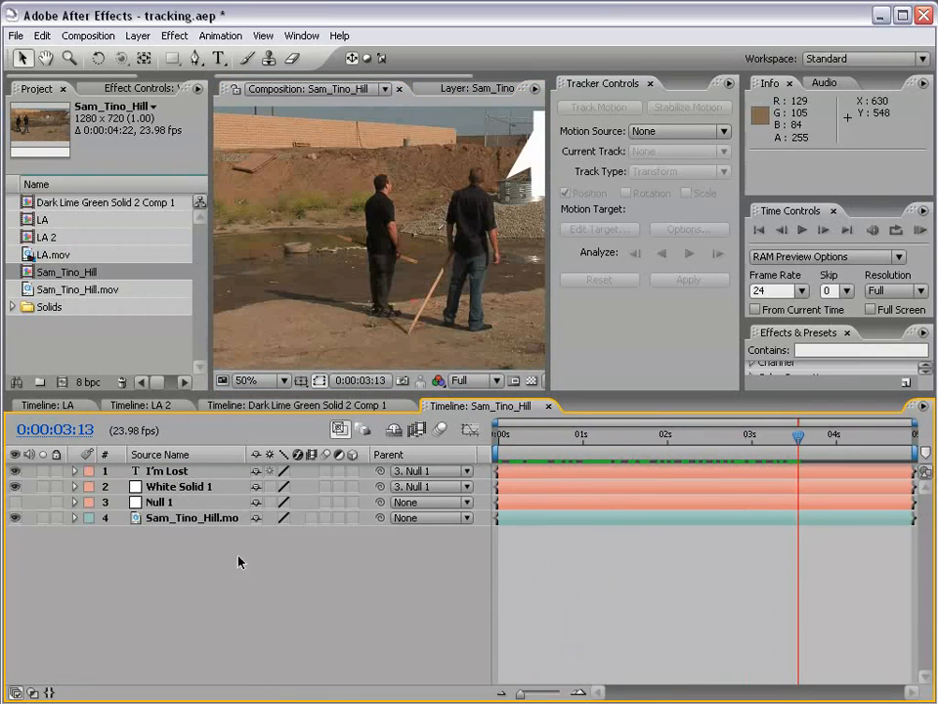
left_click(176, 486)
left_click_drag(531, 176, 367, 220)
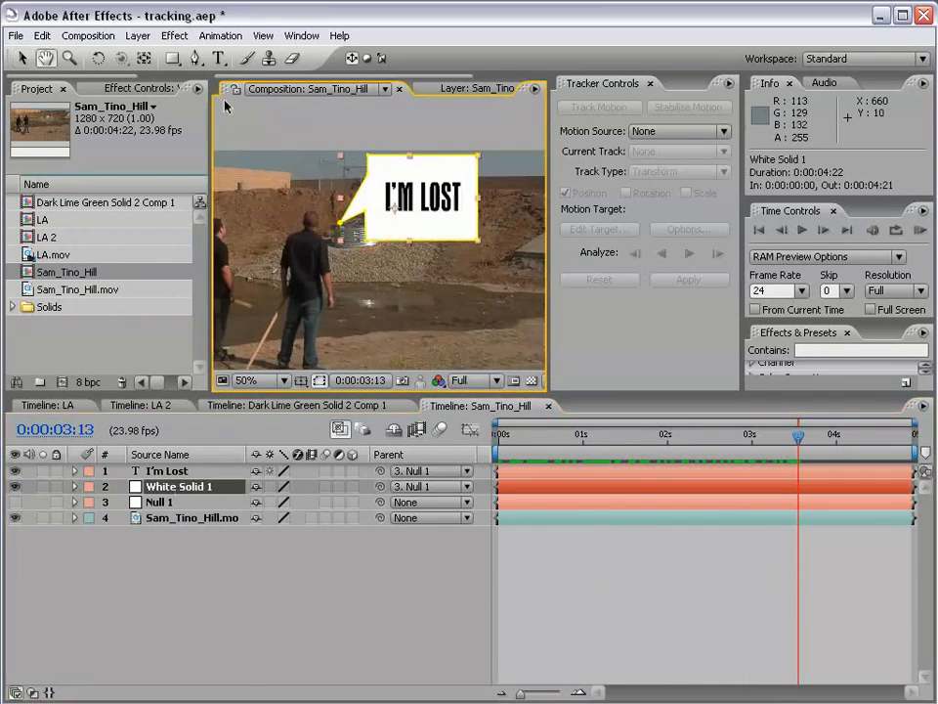
left_click(319, 382)
left_click(318, 382)
left_click(319, 382)
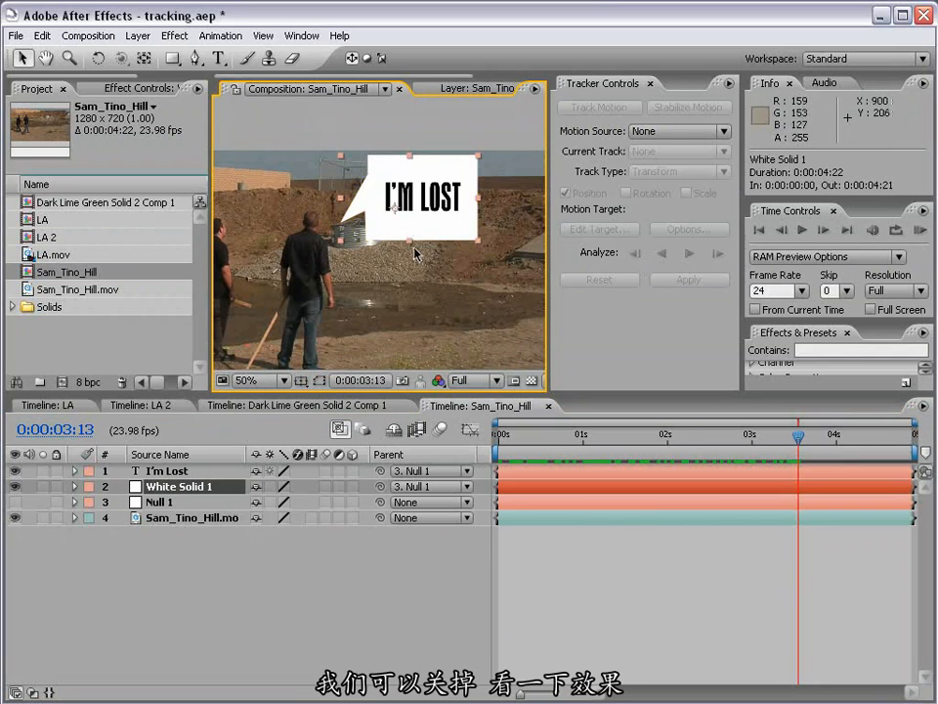
- Apply a Drop Shadow effect to White Solid 1 with Distance 14.0 and Softness 21.0
left_click(190, 36)
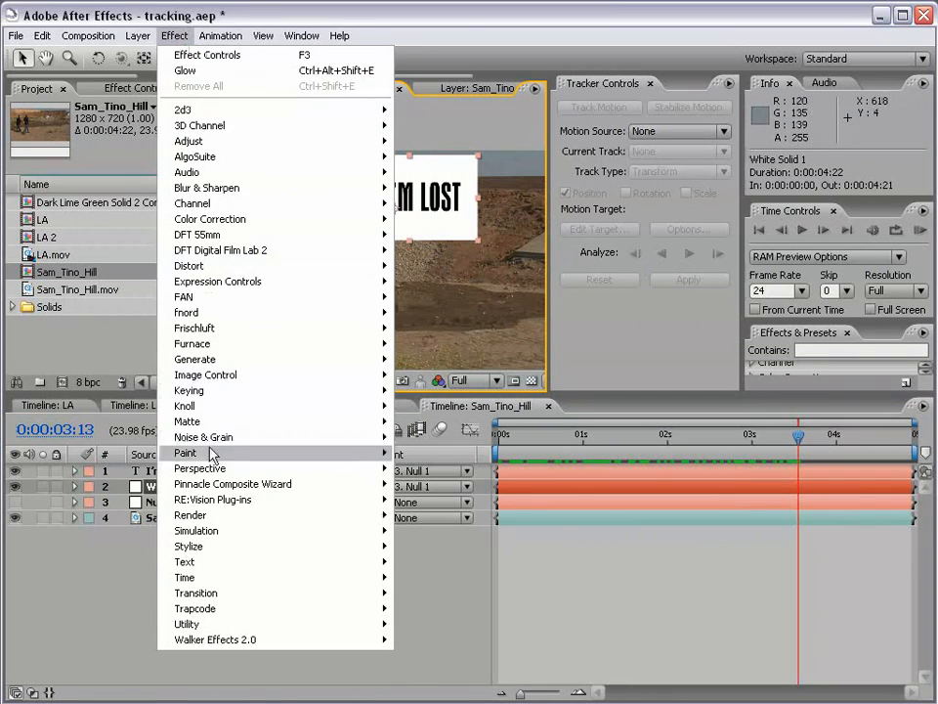
mouse_move(209, 469)
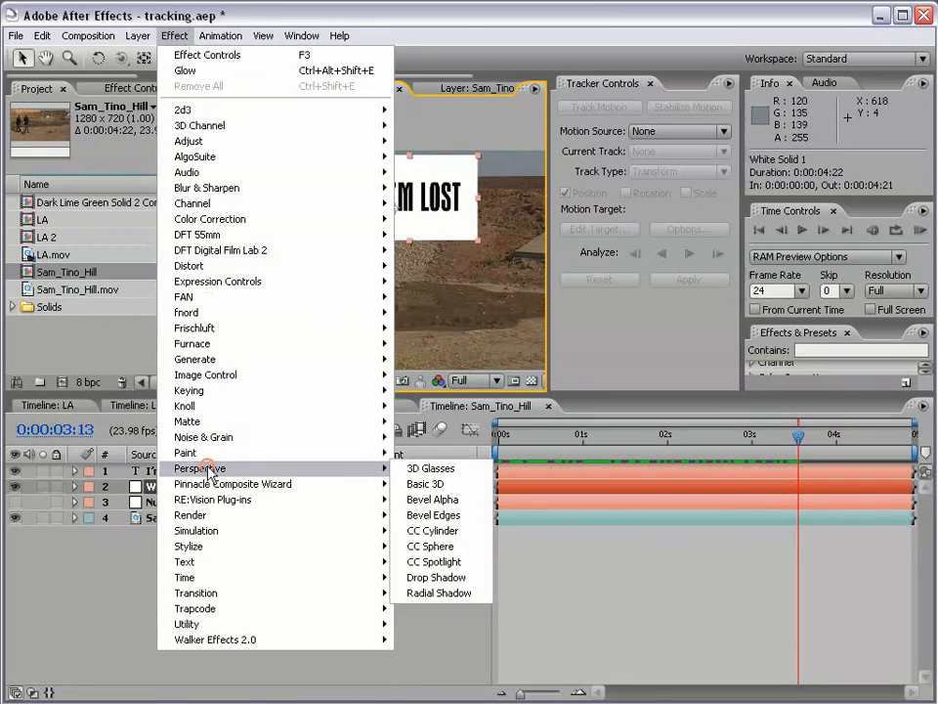
left_click(437, 578)
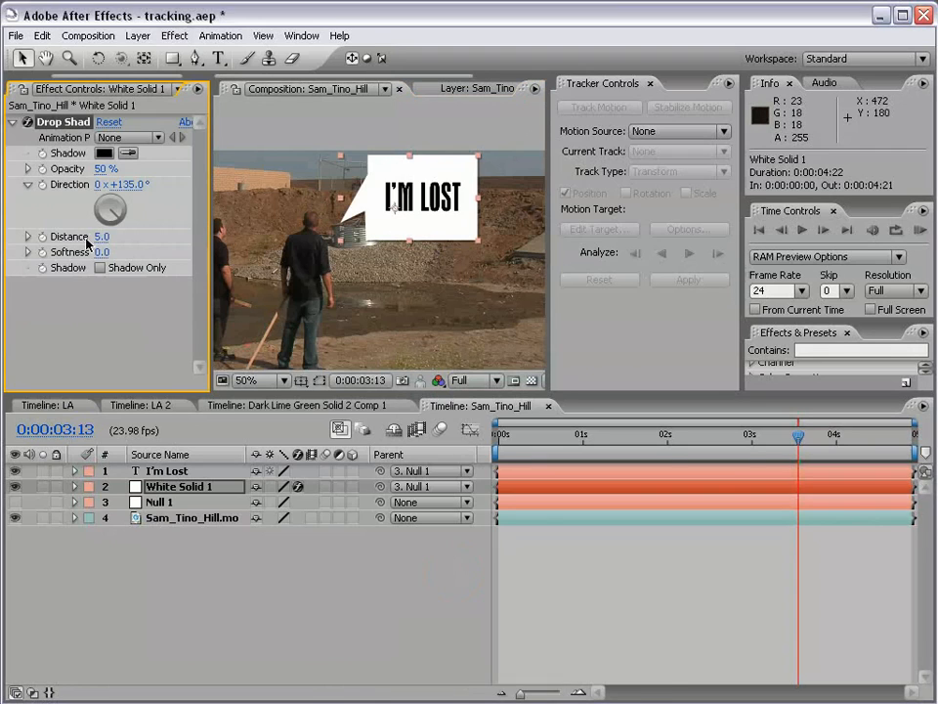
left_click_drag(100, 237, 127, 252)
left_click(583, 540)
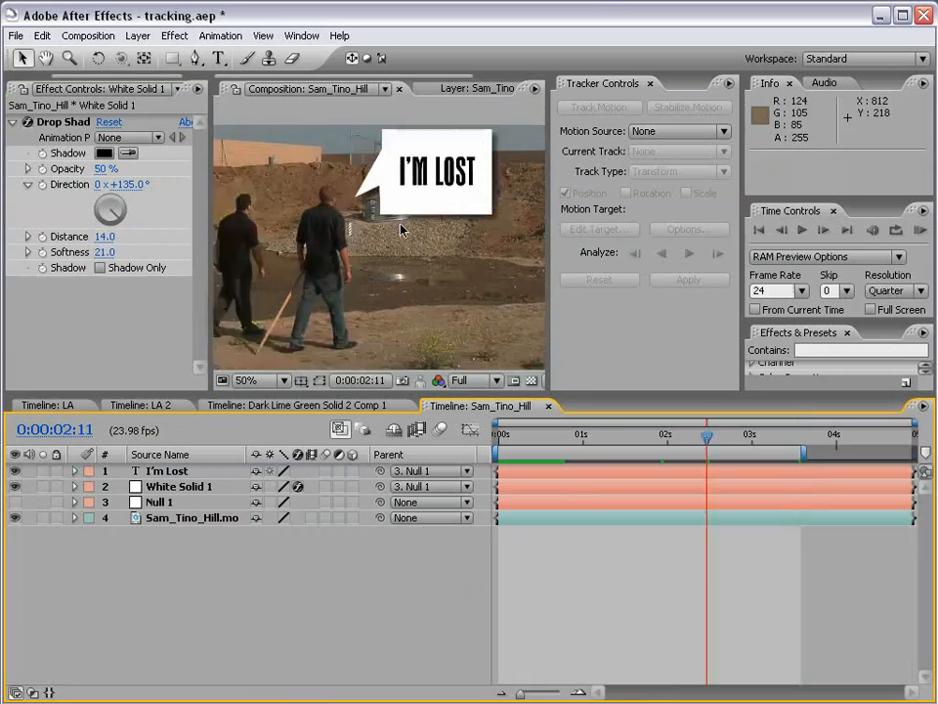
- Create a black (000000) solid at the composition size of 1280 x 720
scroll(364, 269, "down", 1)
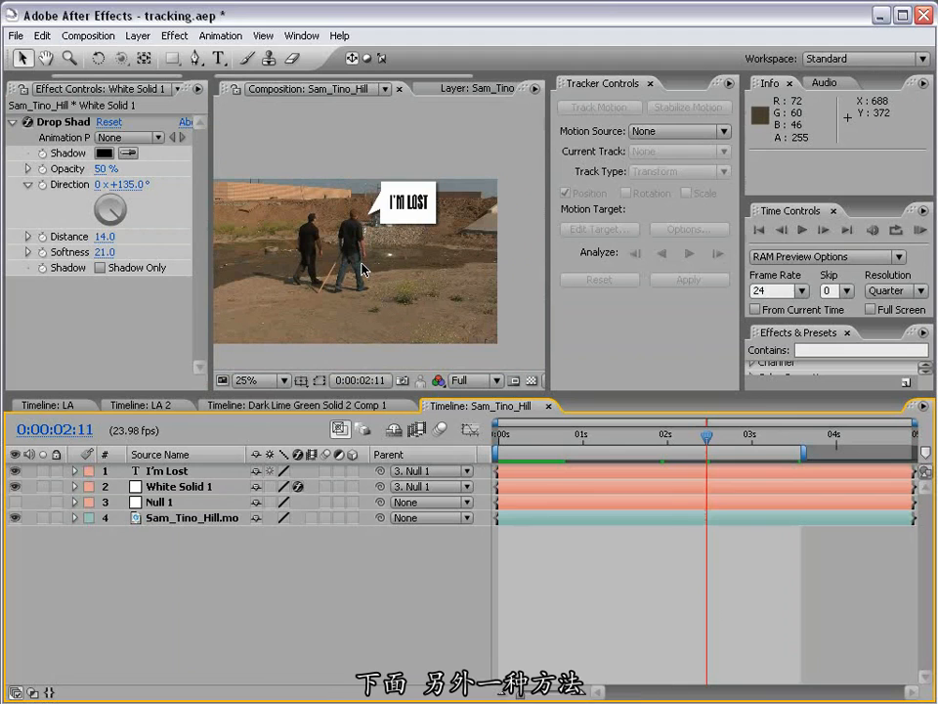
left_click_drag(325, 278, 349, 264)
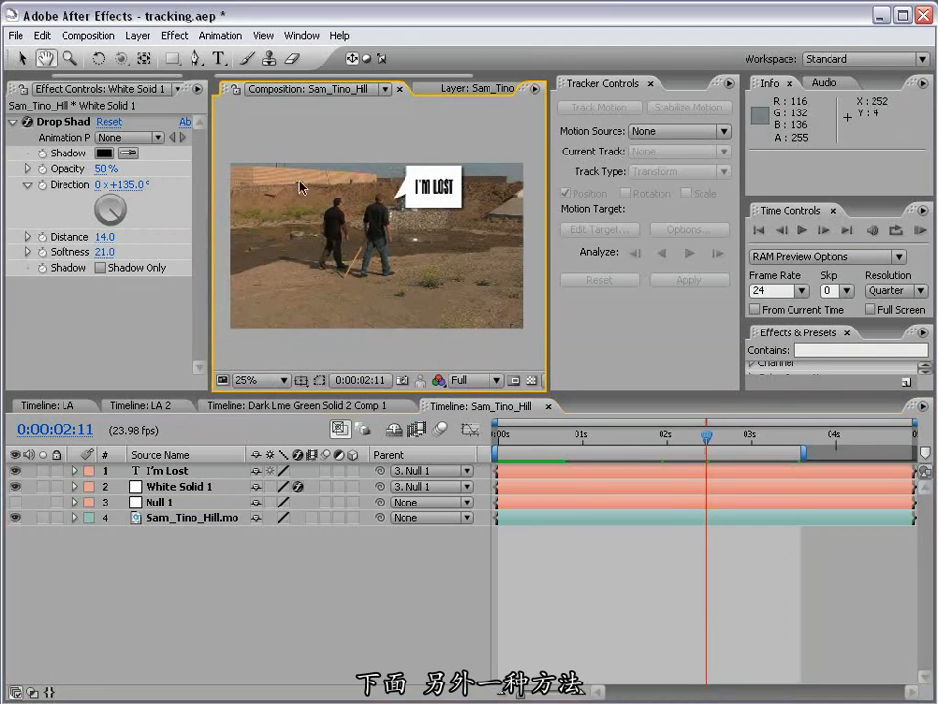
left_click(138, 35)
mouse_move(309, 55)
left_click(404, 71)
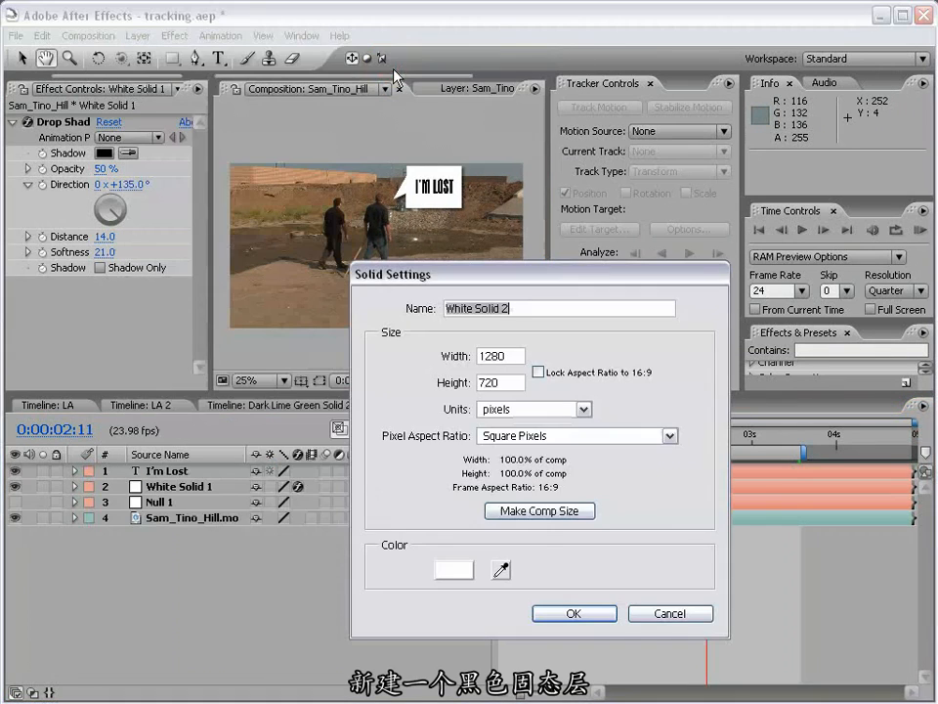
left_click(460, 572)
left_click_drag(456, 563, 494, 605)
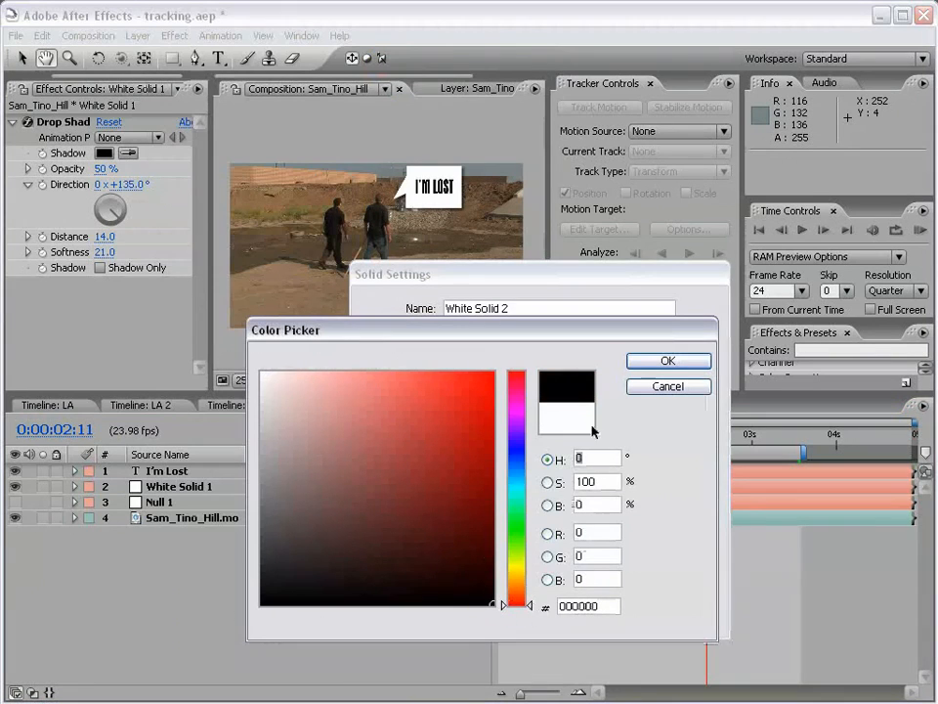
left_click(668, 361)
left_click(550, 612)
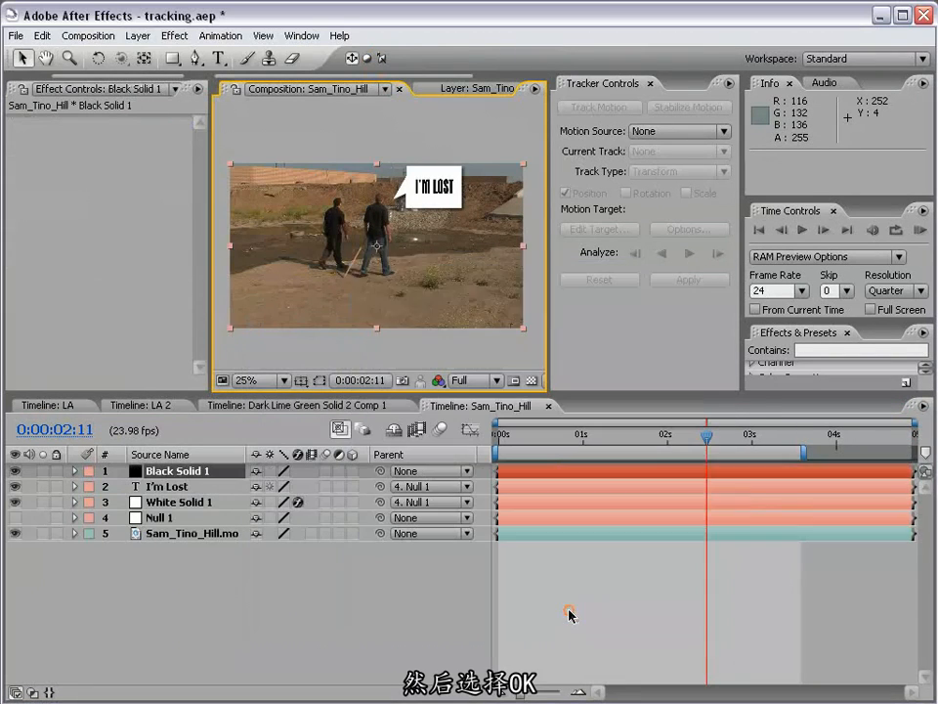
- Apply the Lens Flare effect to Black Solid 1 and move its flare center to about 988, 484
left_click(174, 36)
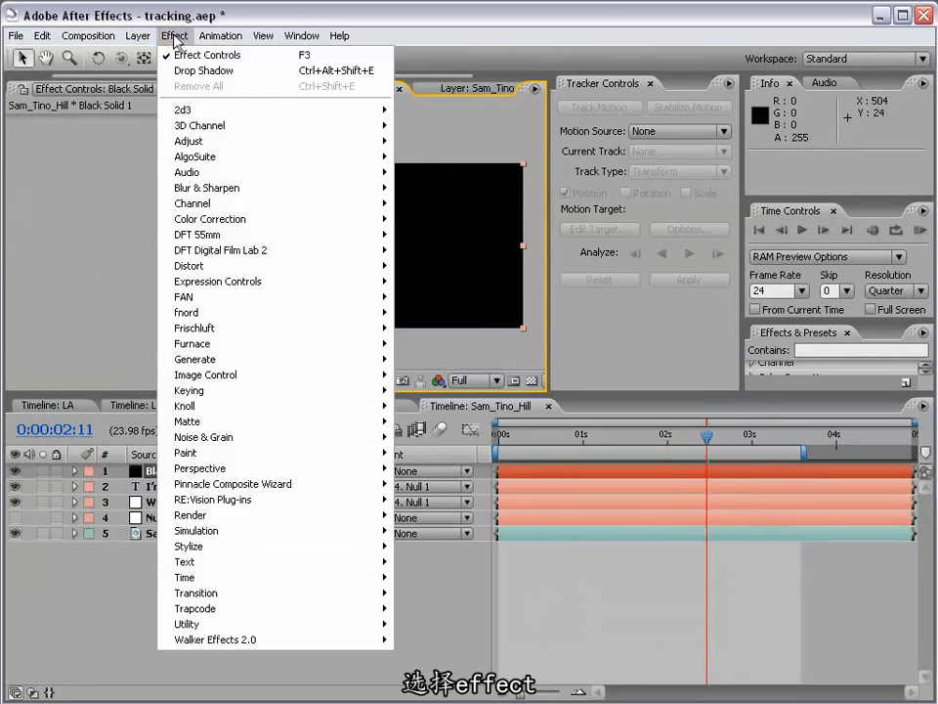
mouse_move(211, 360)
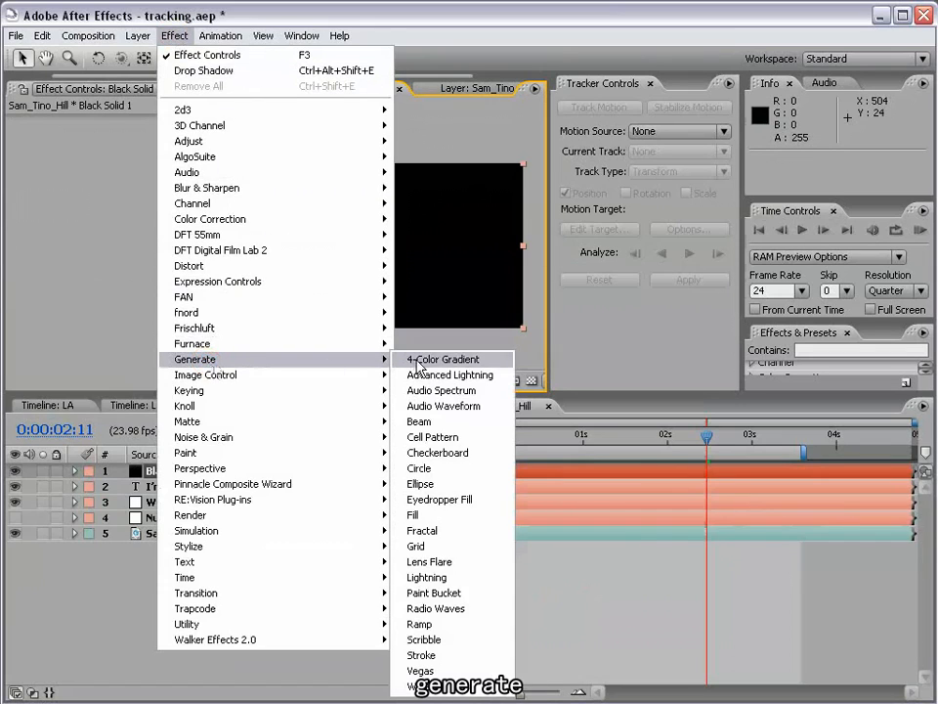
left_click(471, 571)
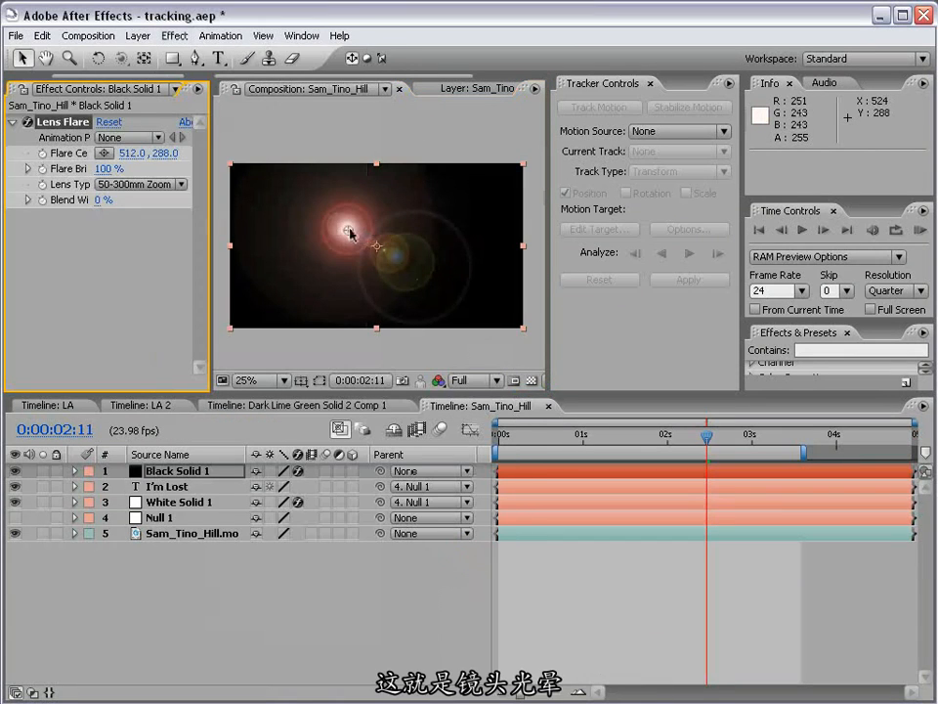
left_click_drag(349, 232, 459, 275)
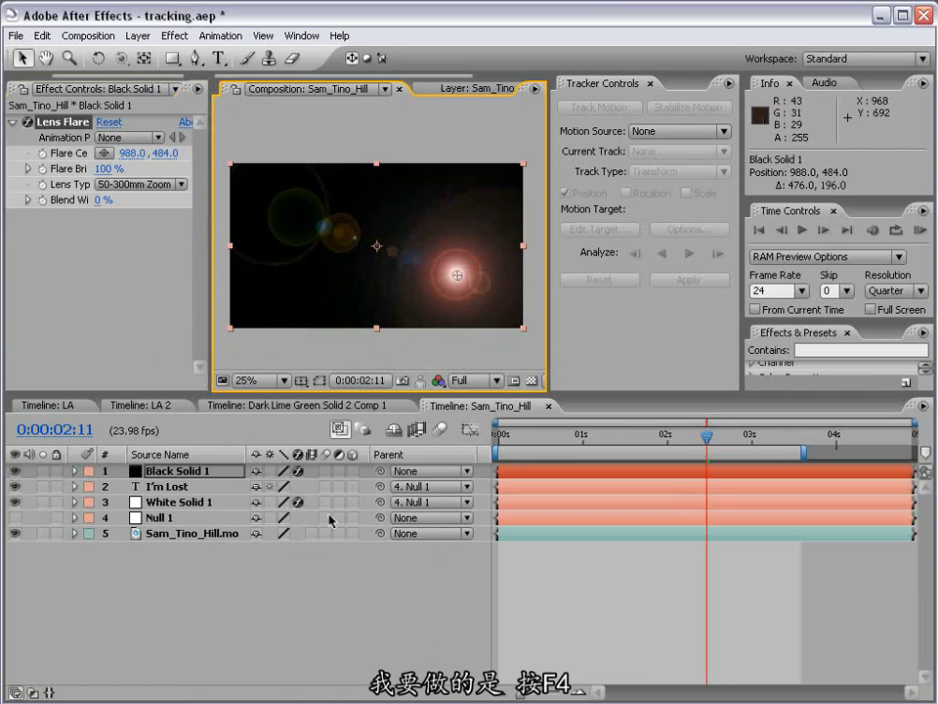
- Set Black Solid 1's blending mode to Screen and move the flare center onto the right-hand man at about 676, 172
key("F4")
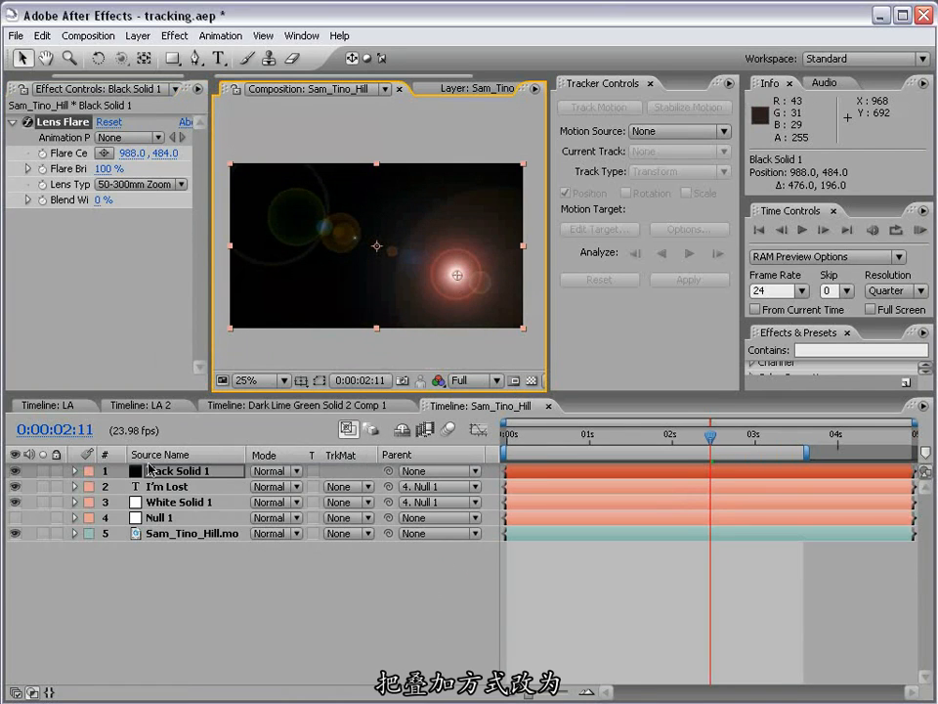
left_click(259, 471)
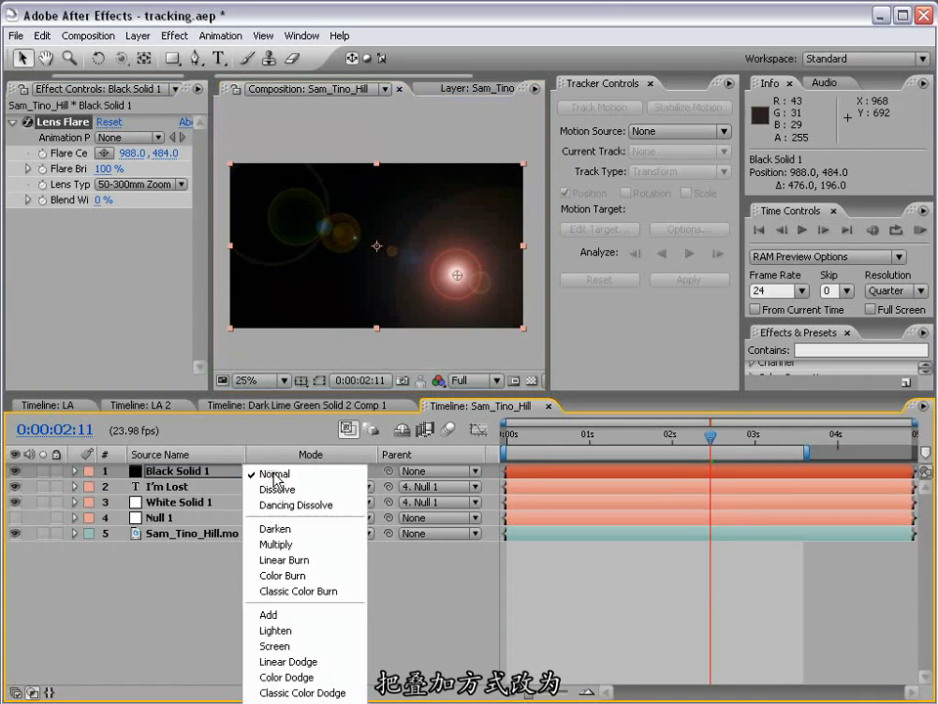
left_click(277, 646)
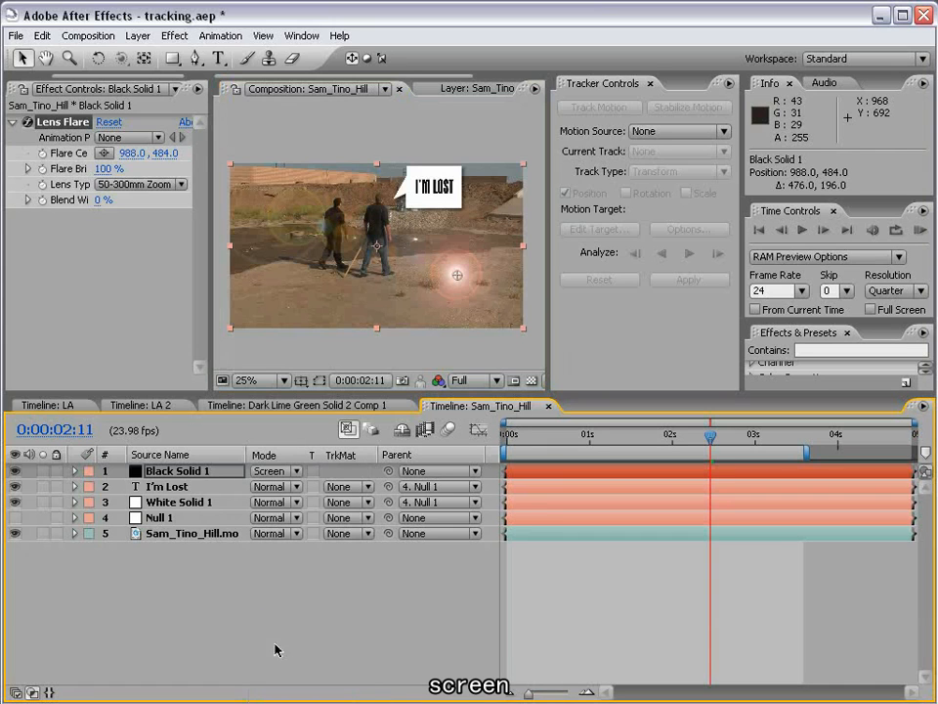
left_click_drag(457, 275, 382, 203)
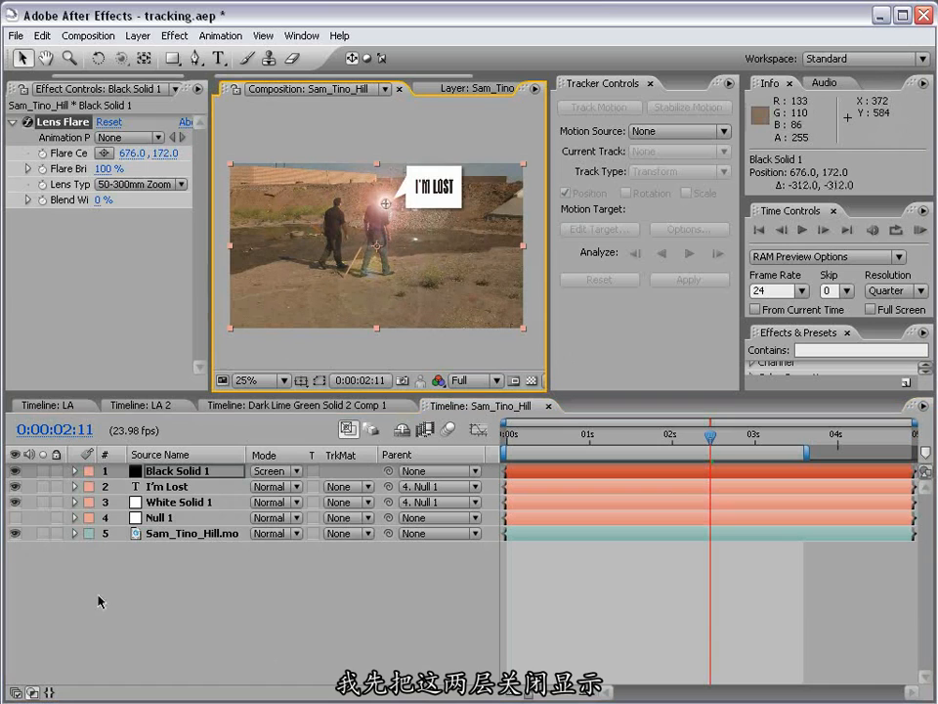
- Hide the I'm Lost text layer and the White Solid 1 bubble layer in the composition
left_click(156, 504)
left_click(153, 487)
left_click_drag(16, 488, 16, 503)
scroll(404, 240, "up", 2)
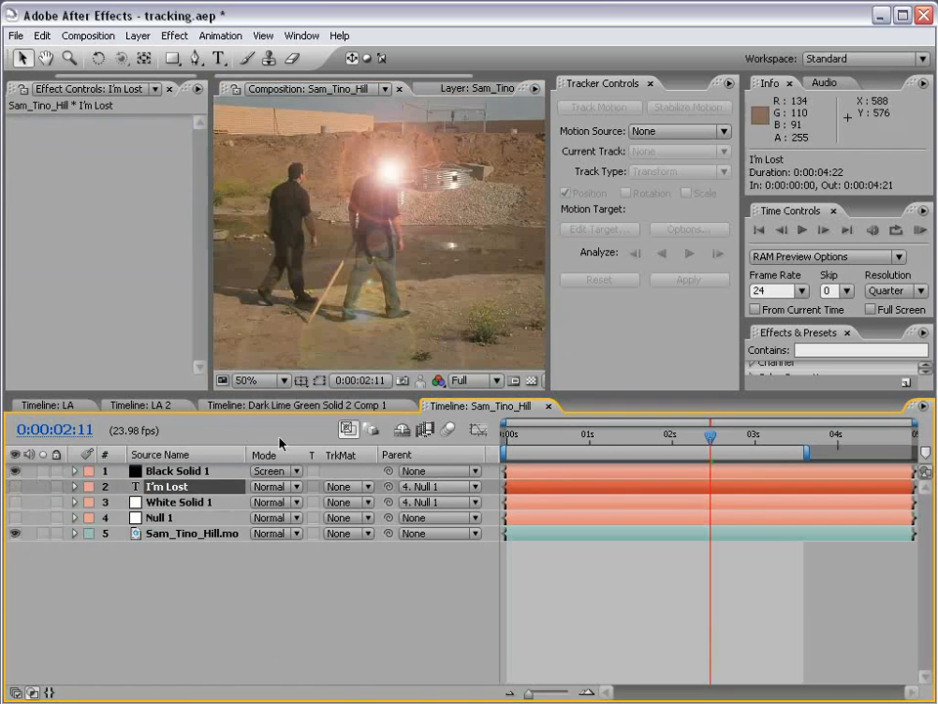
- Reposition the Lens Flare's Flare Center on Black Solid 1 over the right-hand man's head at about 662, 166
left_click(186, 471)
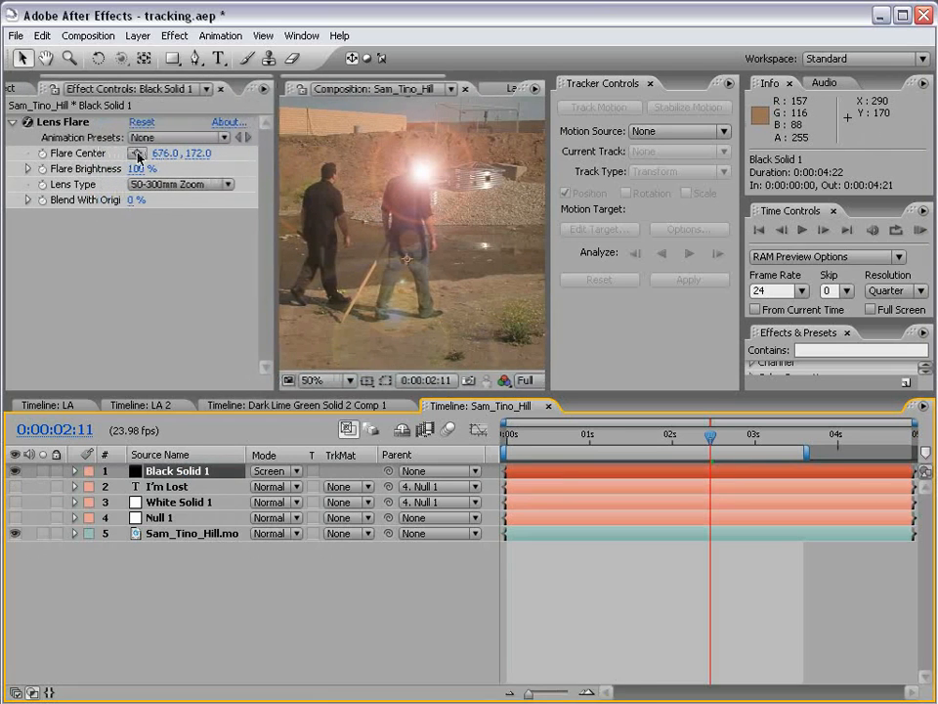
left_click(137, 154)
left_click(399, 181)
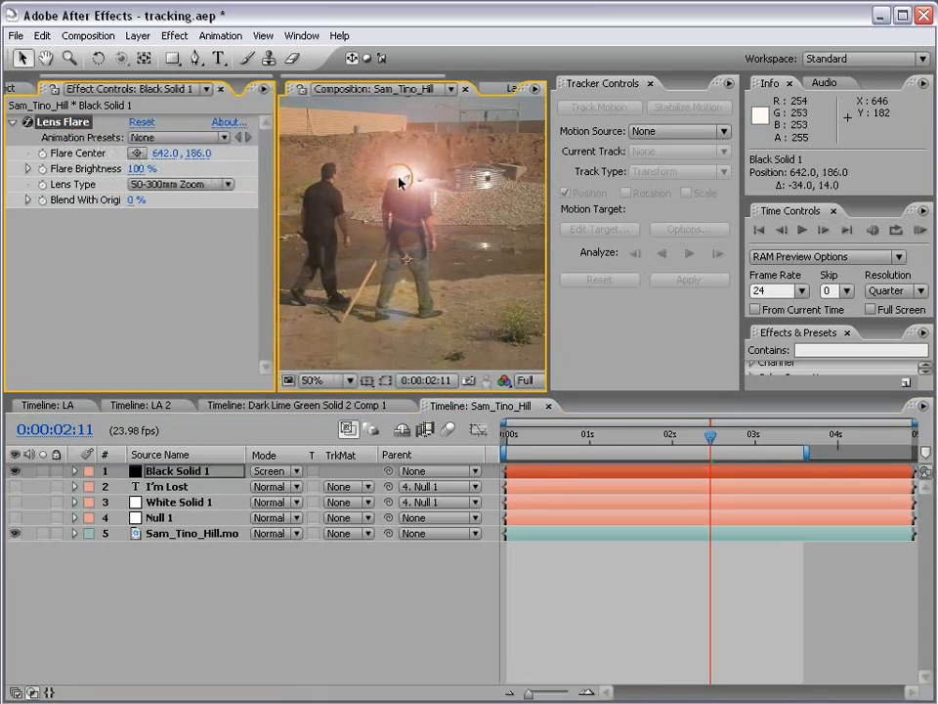
mouse_move(399, 178)
left_mouse_down()
mouse_move(364, 184)
mouse_move(385, 188)
mouse_move(417, 171)
left_mouse_up()
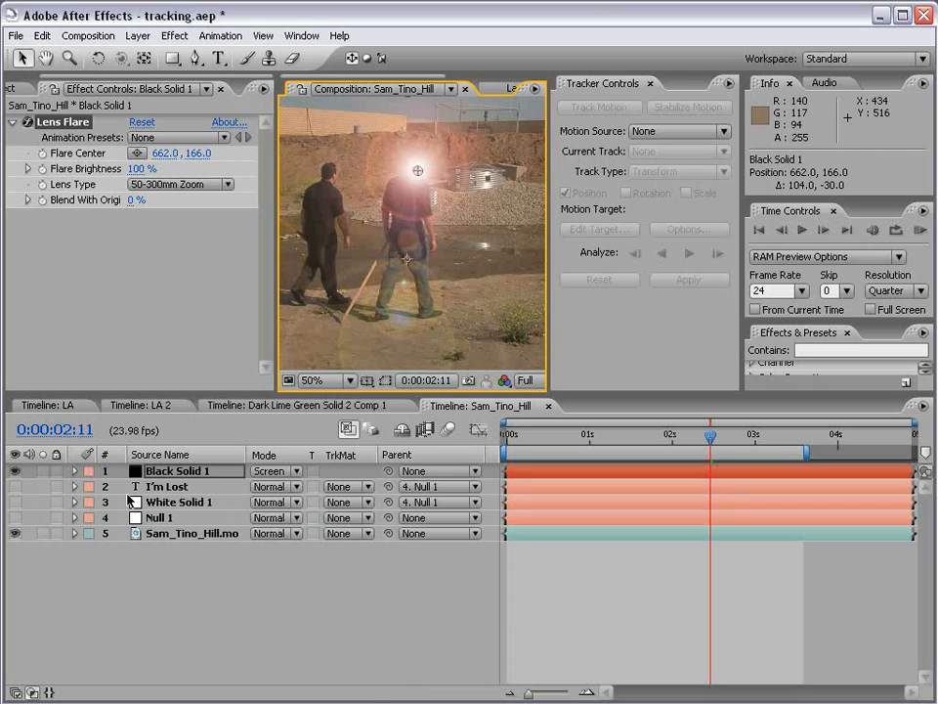
- Reveal Null 1's Position keyframes and Black Solid 1's Lens Flare properties in the timeline, and move to 0:00:00:00
left_click(160, 519)
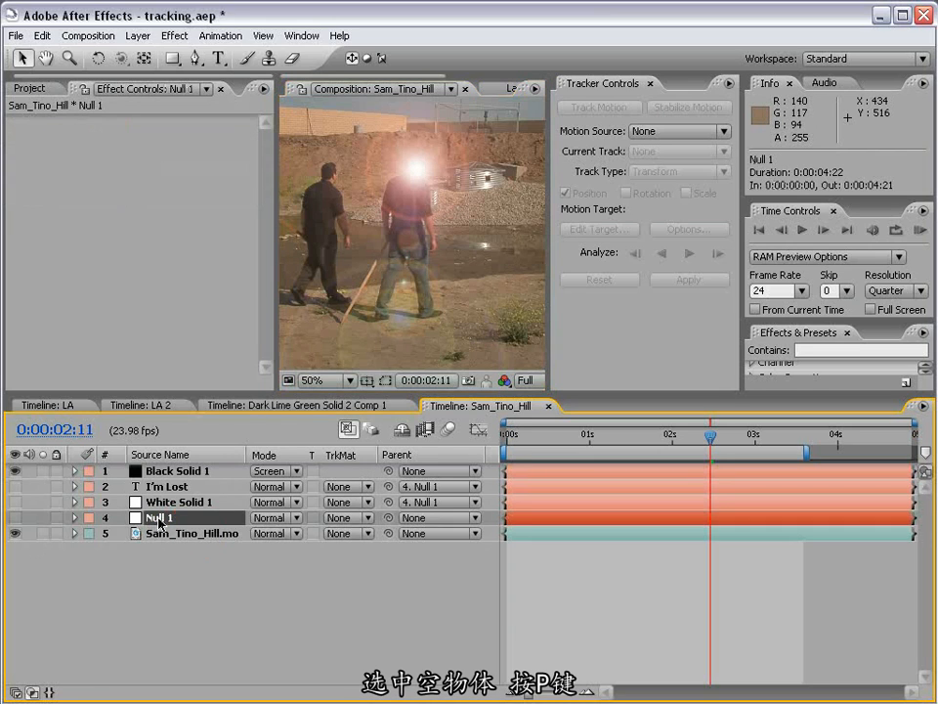
key("p")
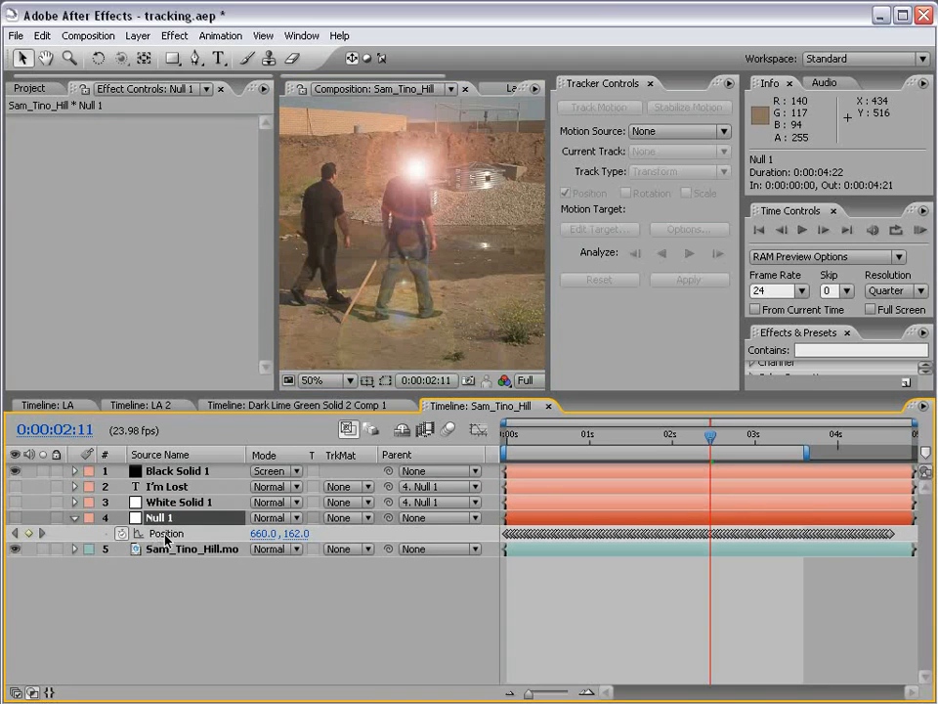
left_click(172, 473)
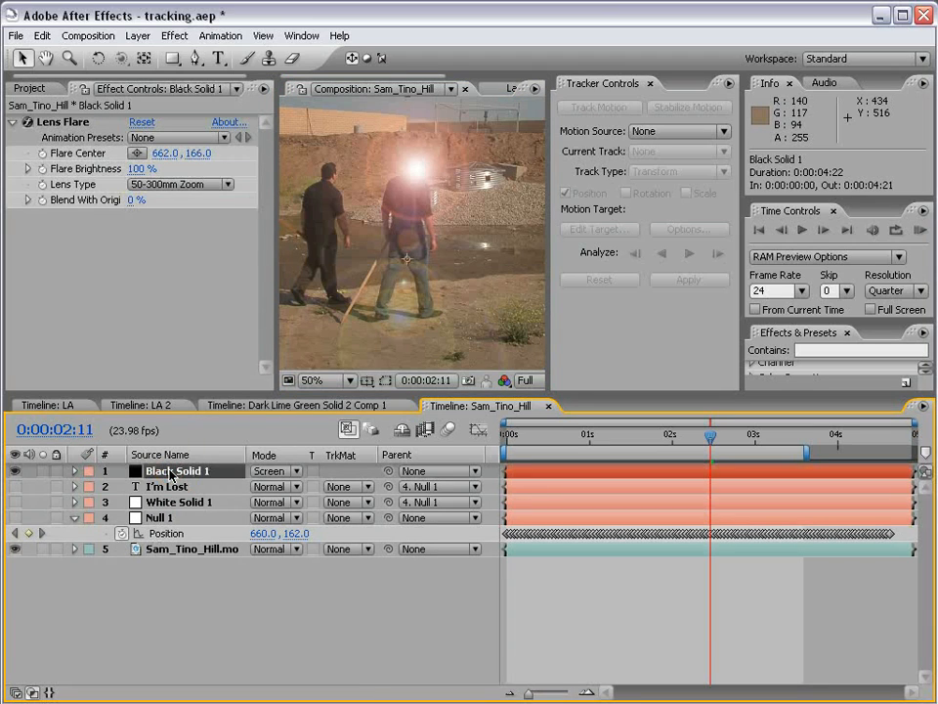
left_click(74, 471)
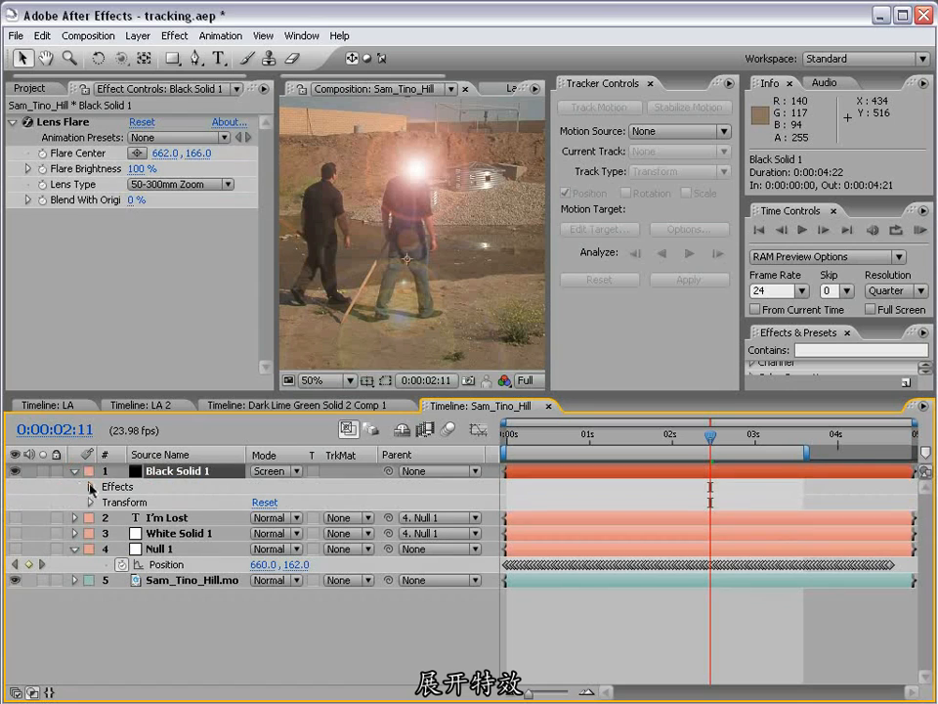
left_click(89, 486)
left_click(105, 501)
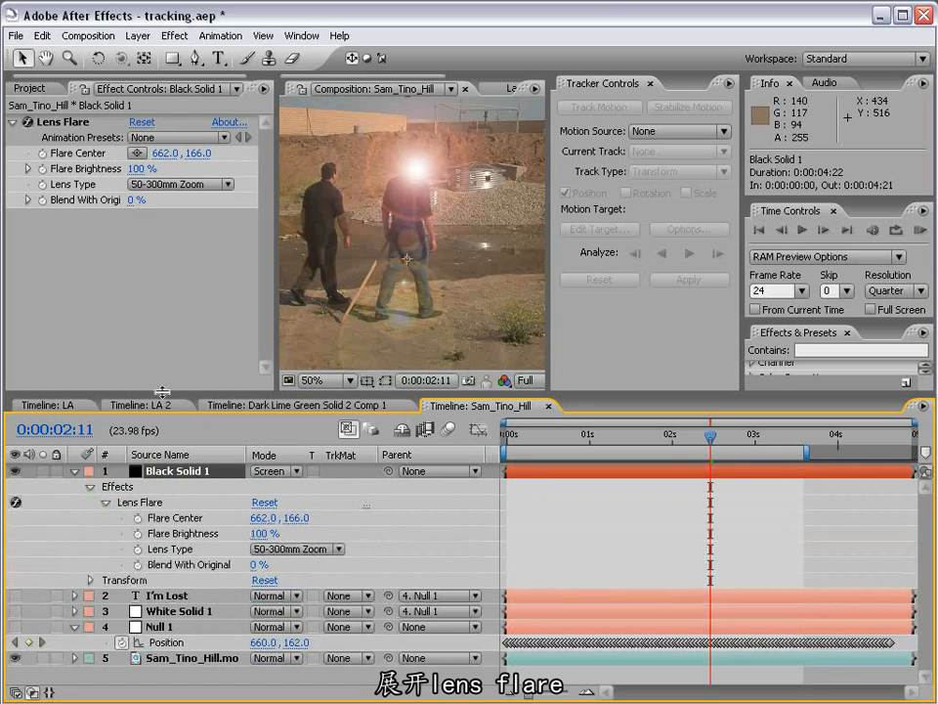
left_click_drag(162, 392, 162, 338)
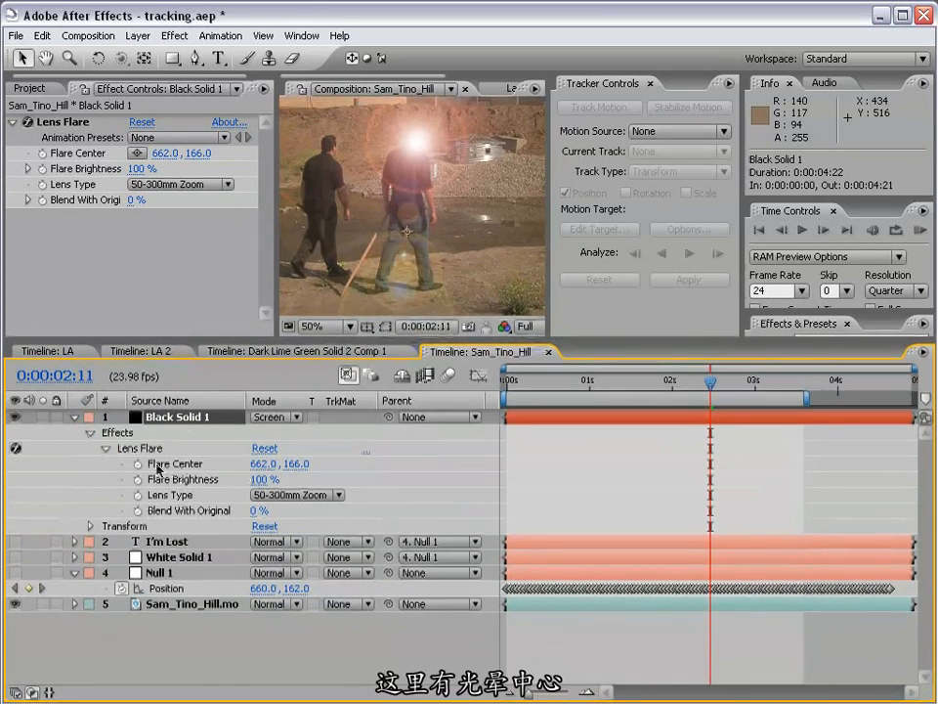
left_click(163, 467)
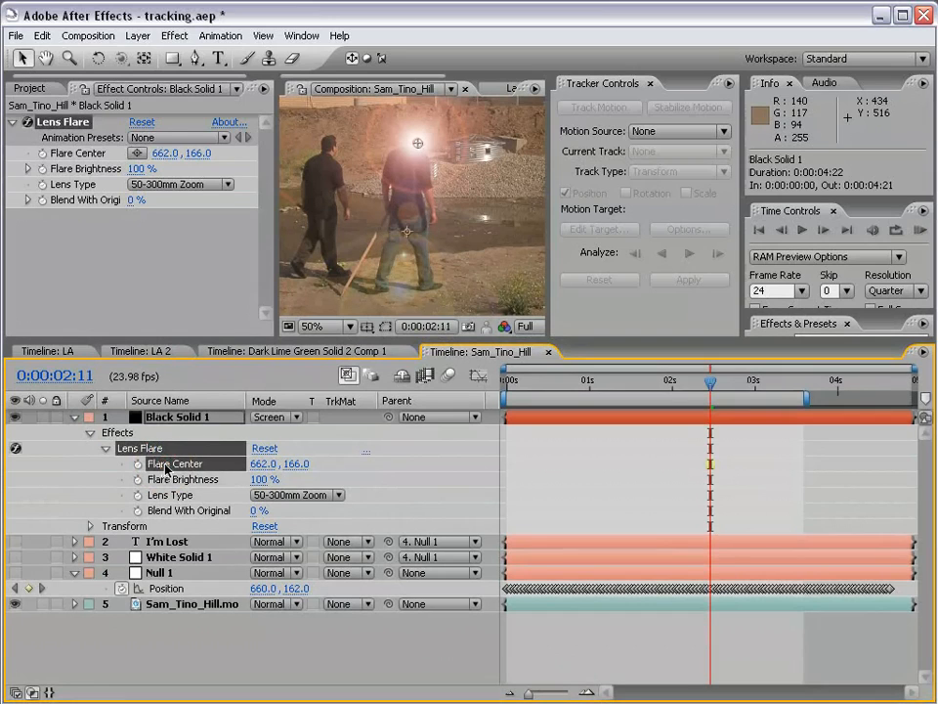
left_click_drag(515, 385, 502, 387)
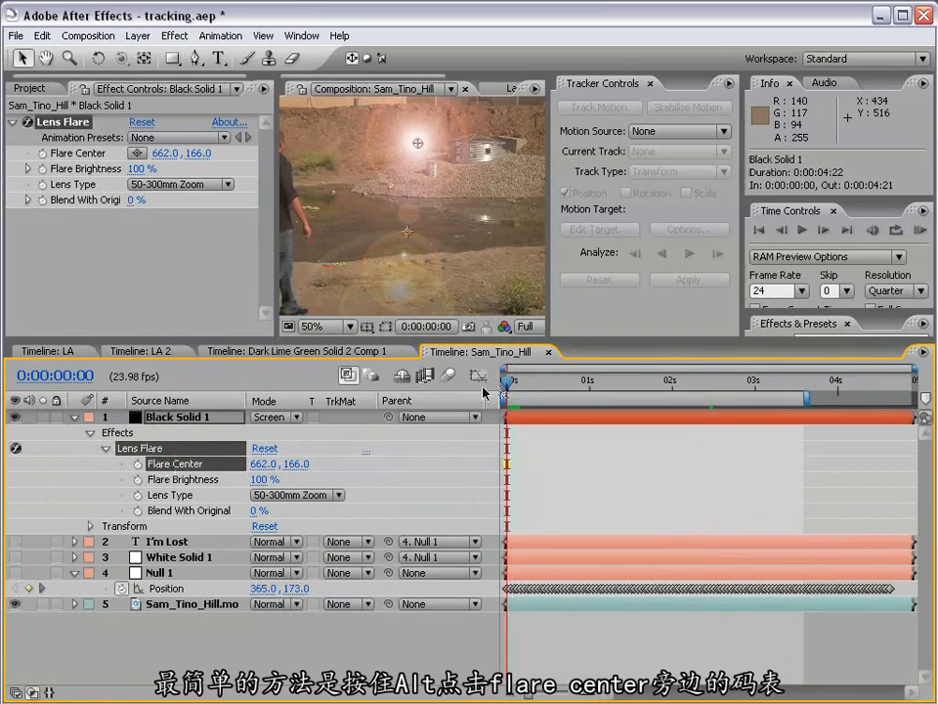
- Add an expression to Flare Center that links it to Null 1's Position: thisComp.layer("Null 1").transform.position
left_click(137, 465)
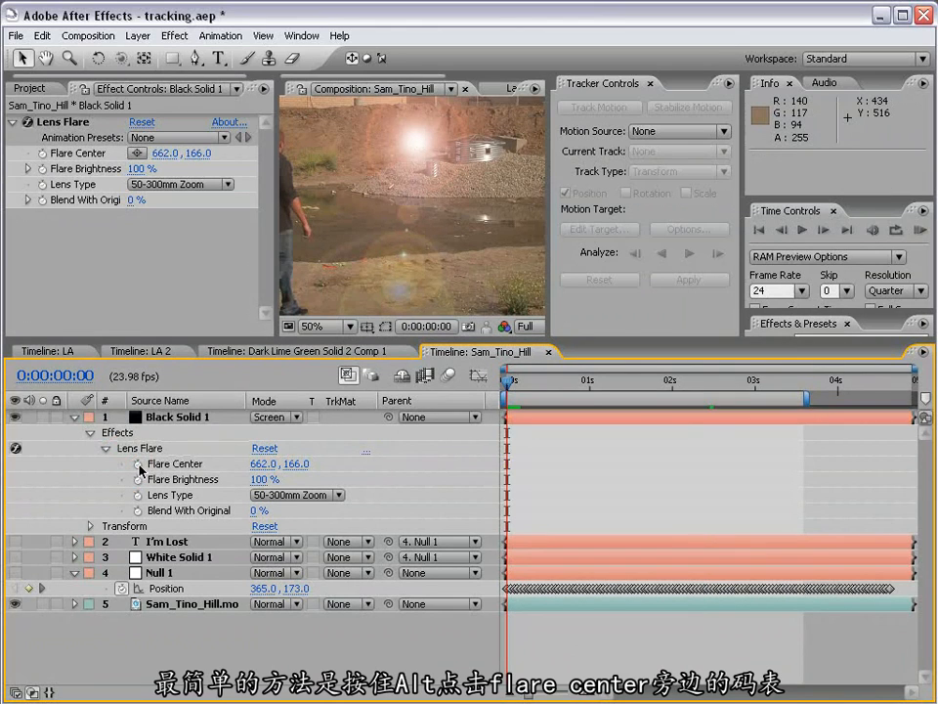
left_click(137, 465, "alt")
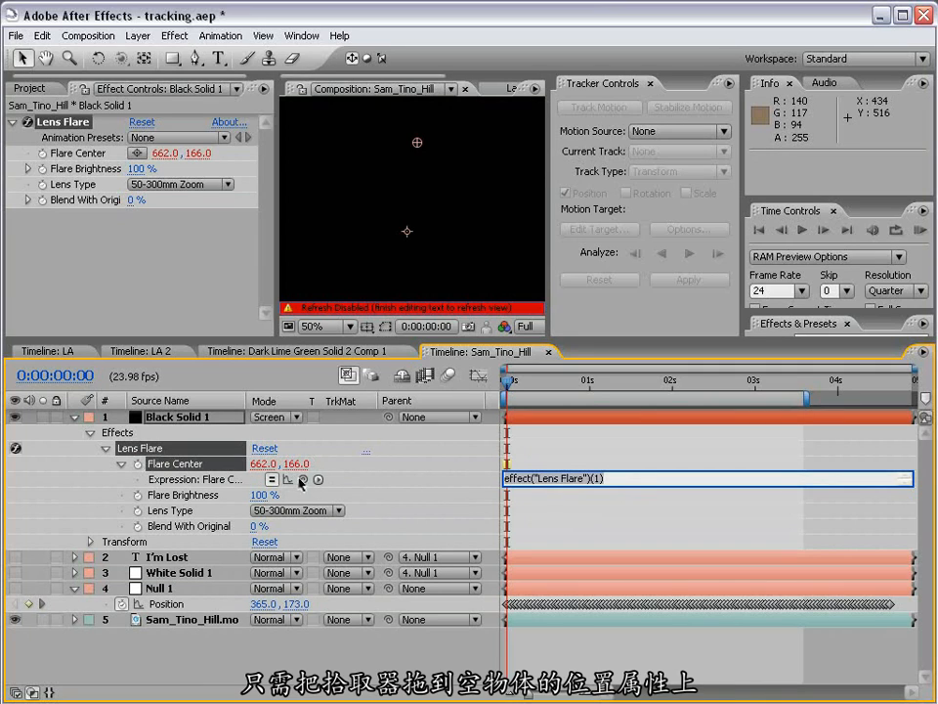
left_click_drag(303, 479, 204, 608)
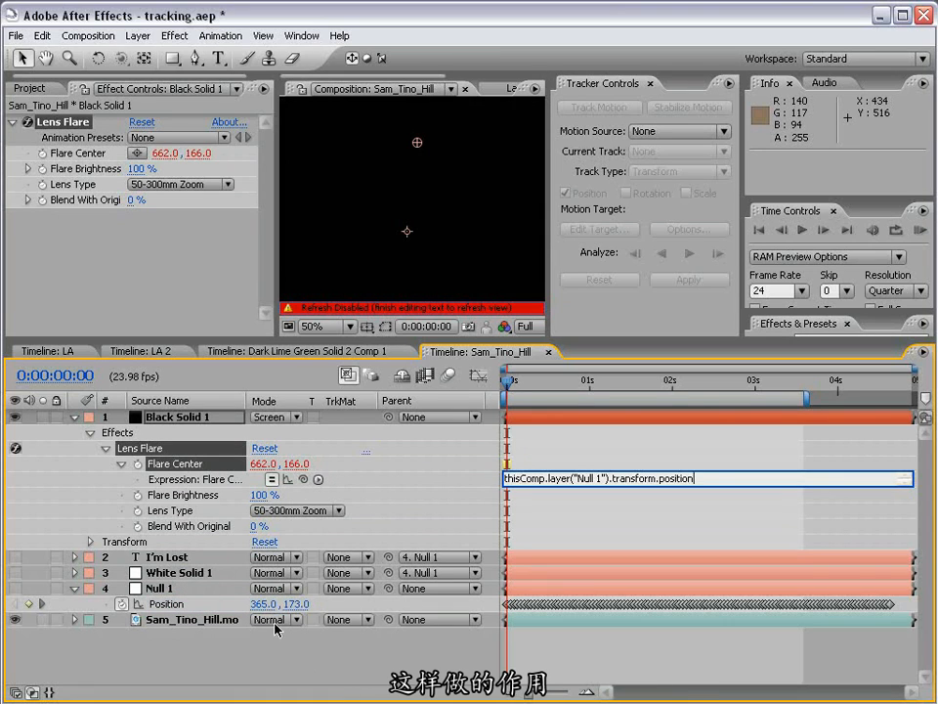
left_click(410, 647)
scroll(396, 176, "down", 2)
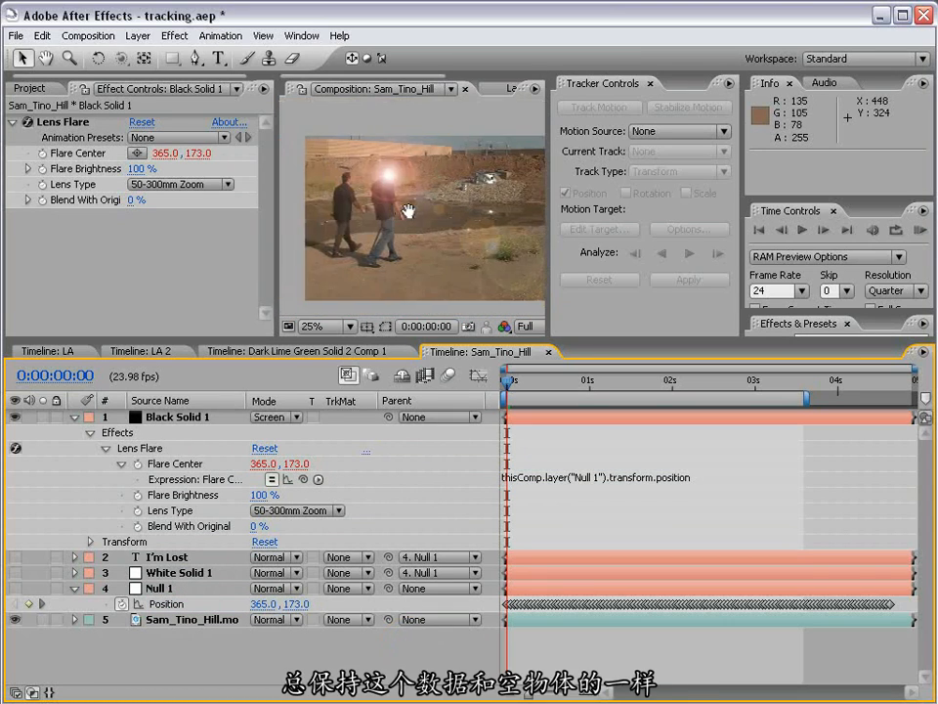
- Scrub through the timeline to check the linked flare, return to the first frame and remove the Flare Center expression
left_click(157, 589)
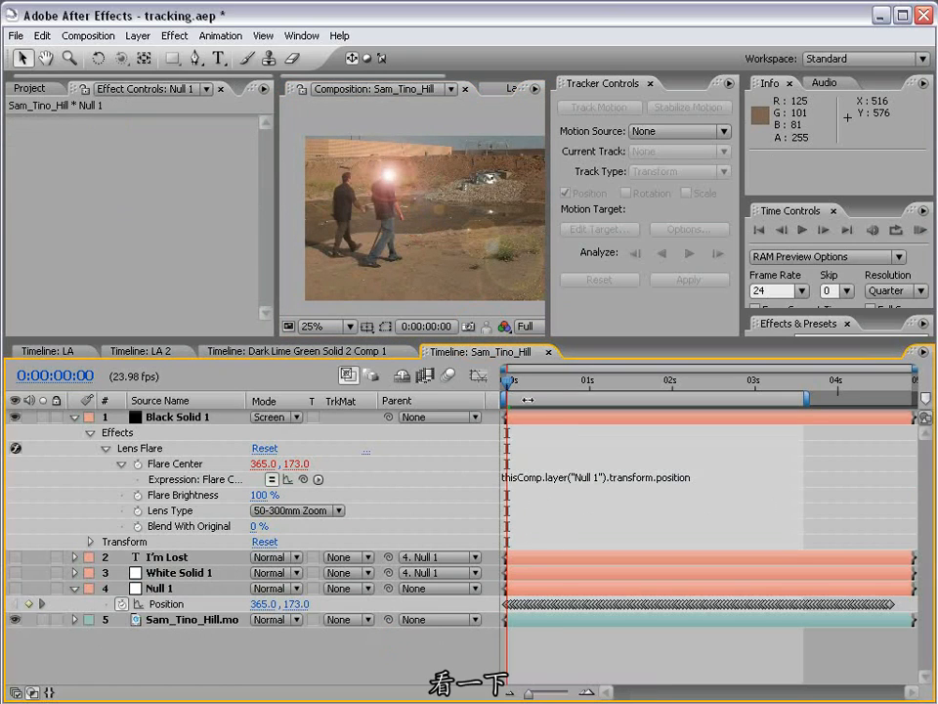
mouse_move(508, 381)
left_mouse_down()
mouse_move(758, 384)
mouse_move(505, 386)
mouse_move(553, 396)
mouse_move(684, 391)
mouse_move(499, 400)
left_mouse_up()
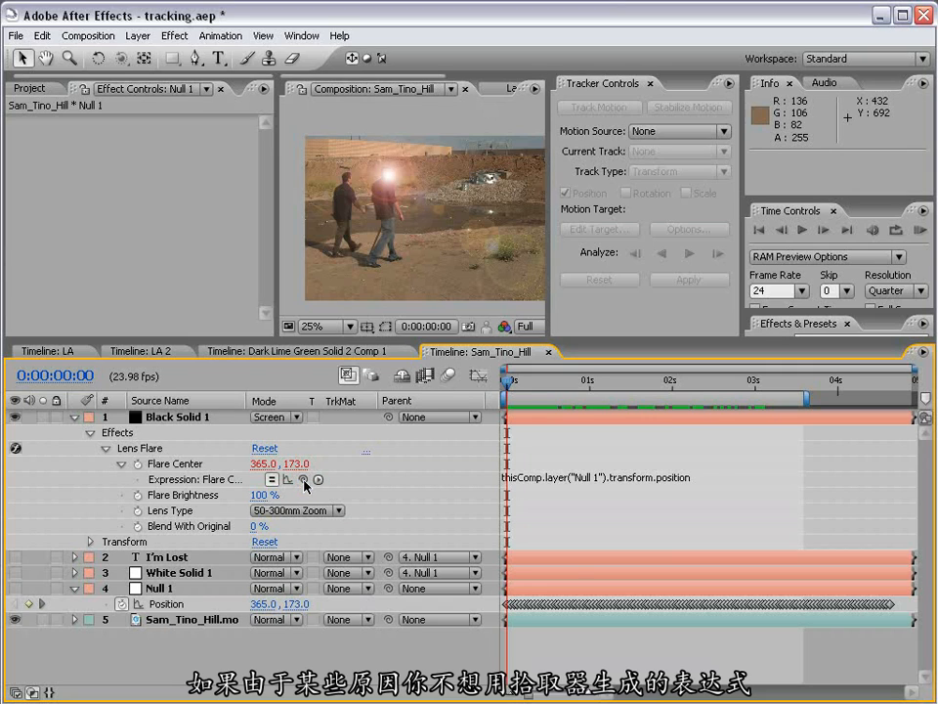
left_click(138, 465, "alt")
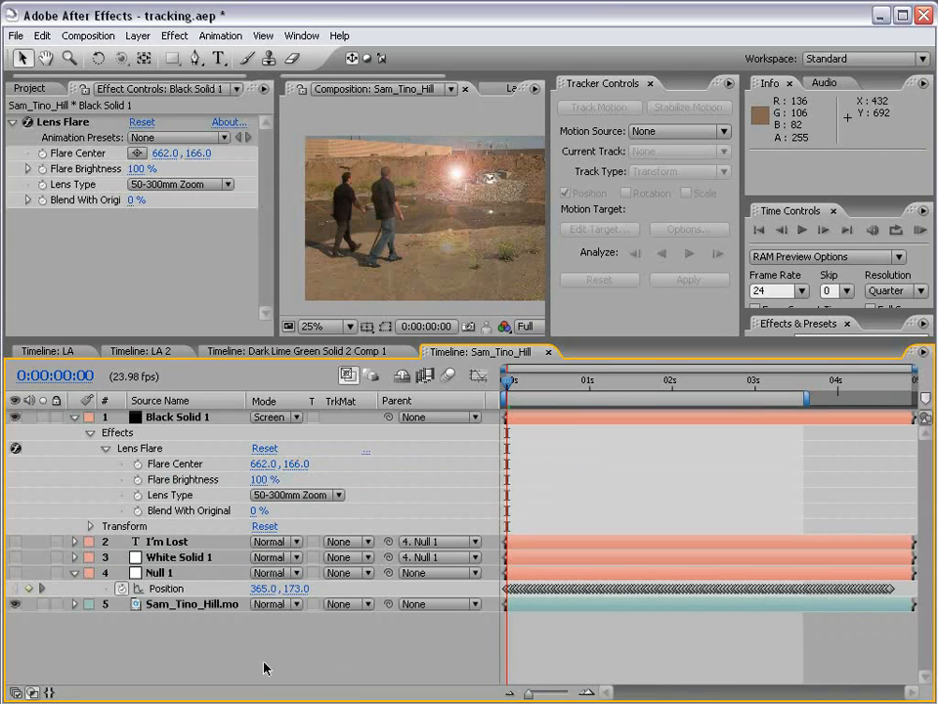
- Copy all Position keyframes from Null 1, paste them onto Flare Center, and scrub the timeline to check the flare's motion
left_click(147, 591)
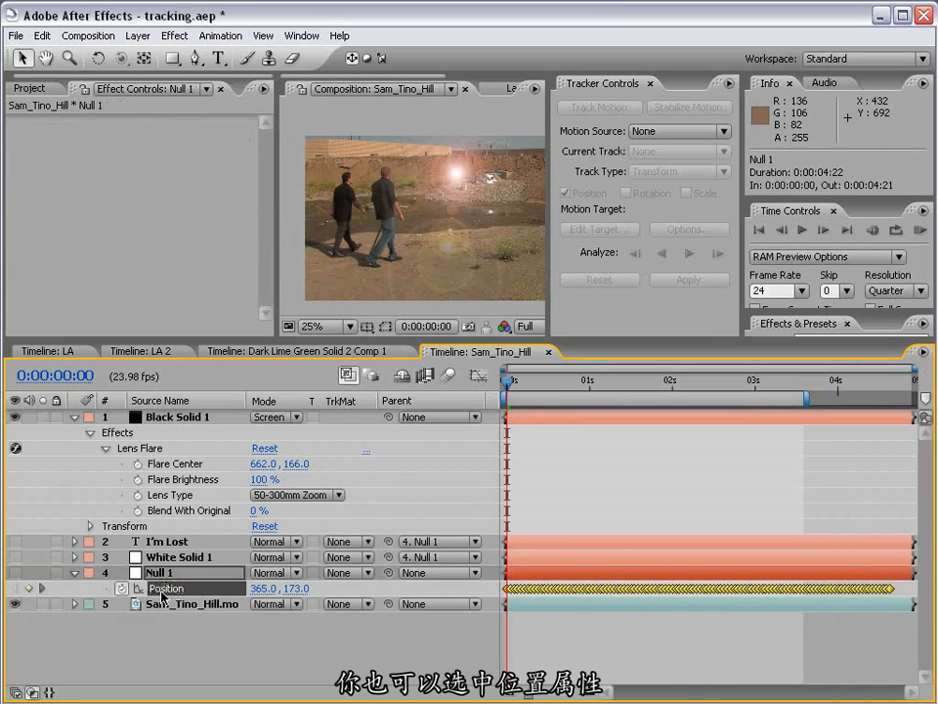
left_click(42, 36)
left_click(60, 125)
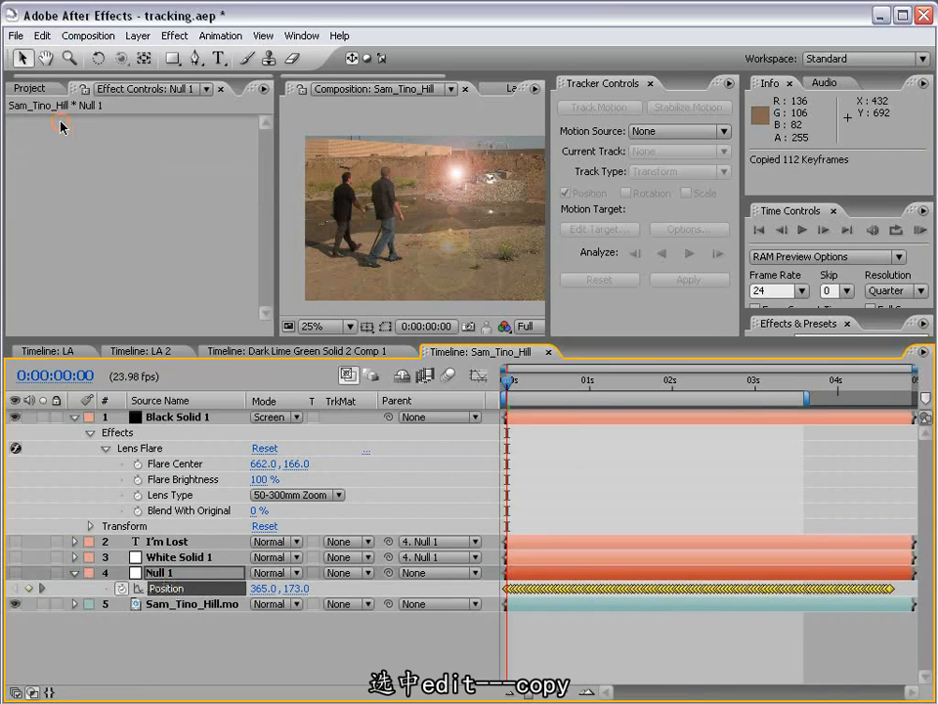
left_click(172, 466)
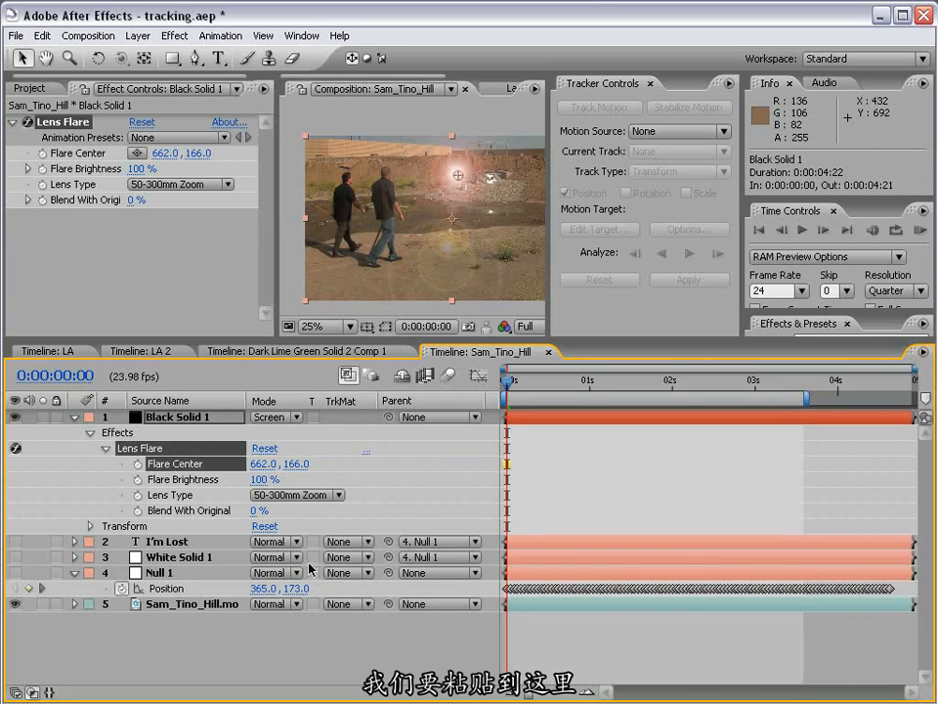
left_click(42, 35)
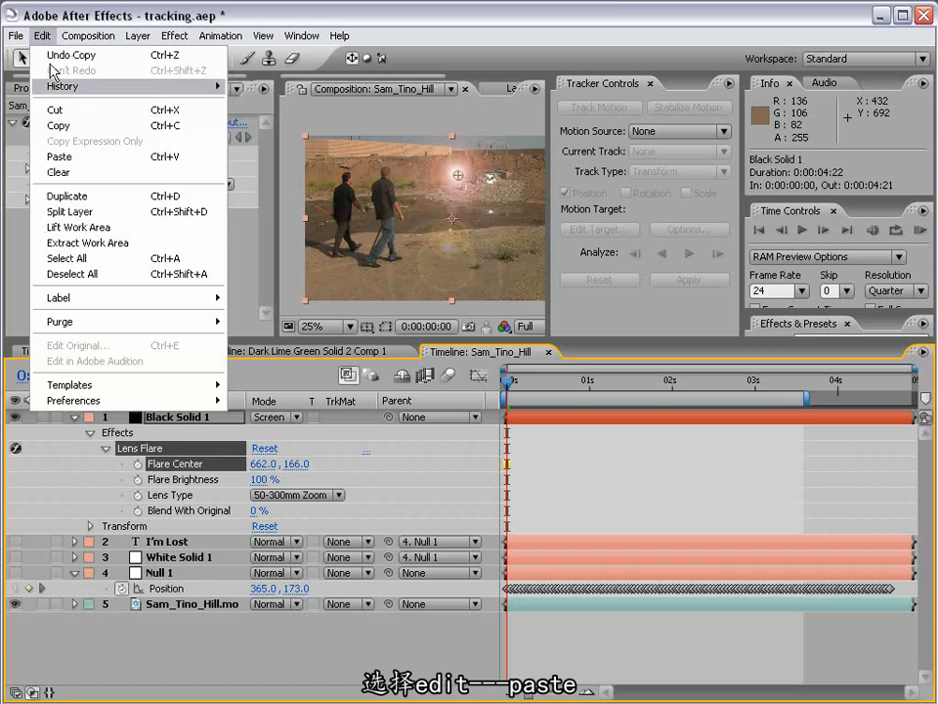
left_click(62, 152)
left_click(565, 614)
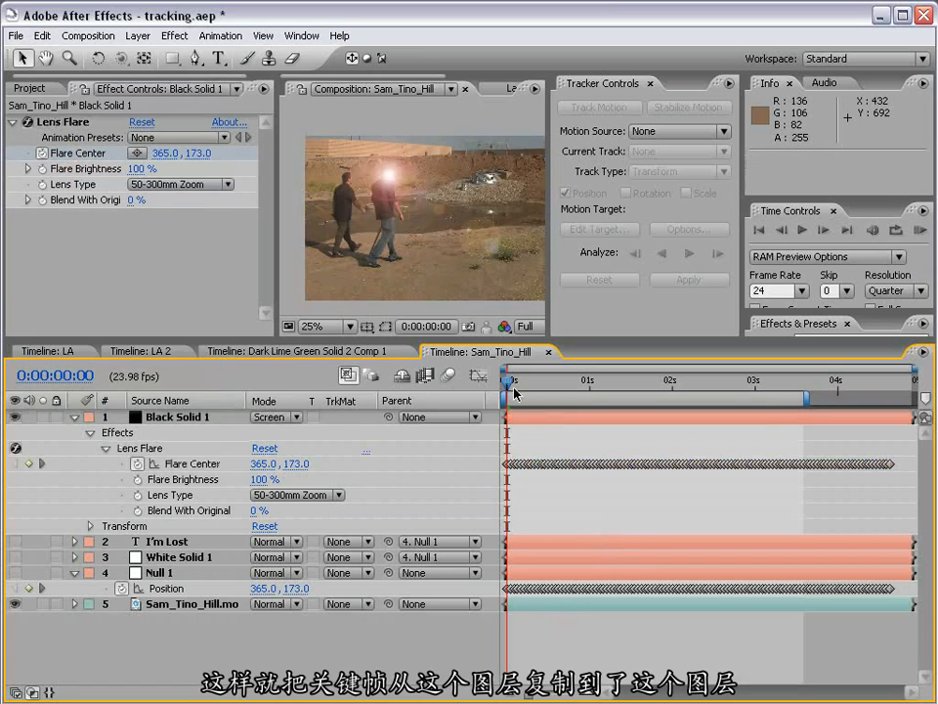
key("space")
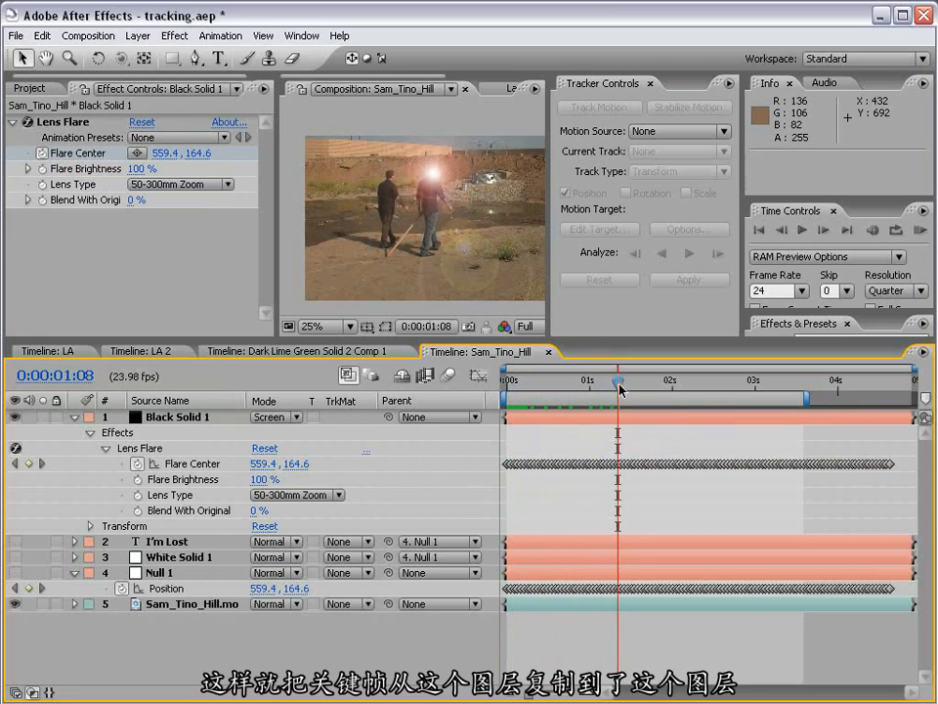
left_click_drag(618, 382, 498, 390)
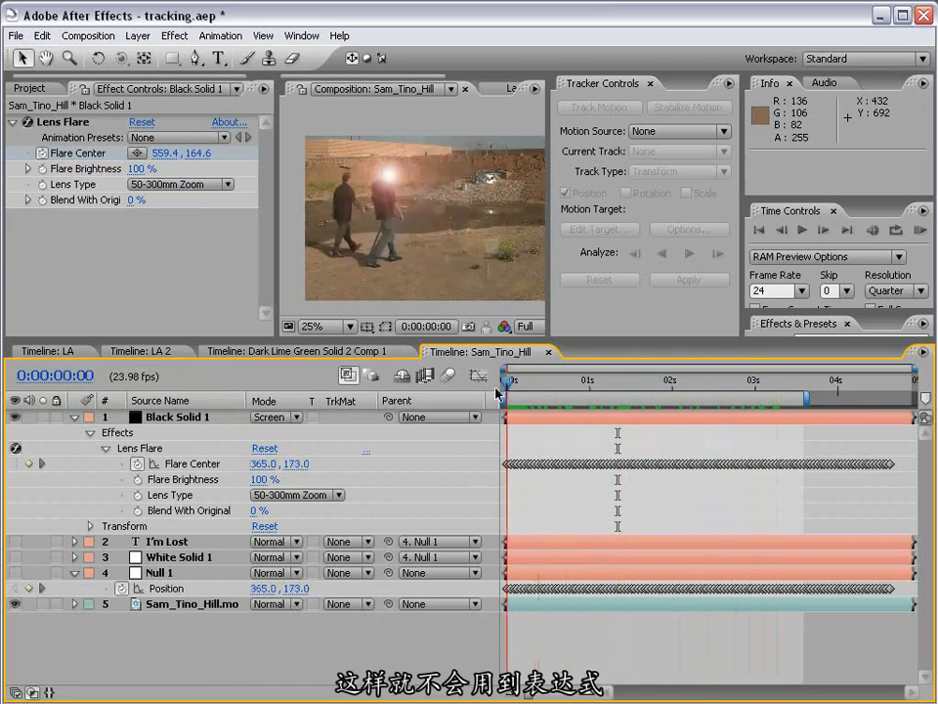